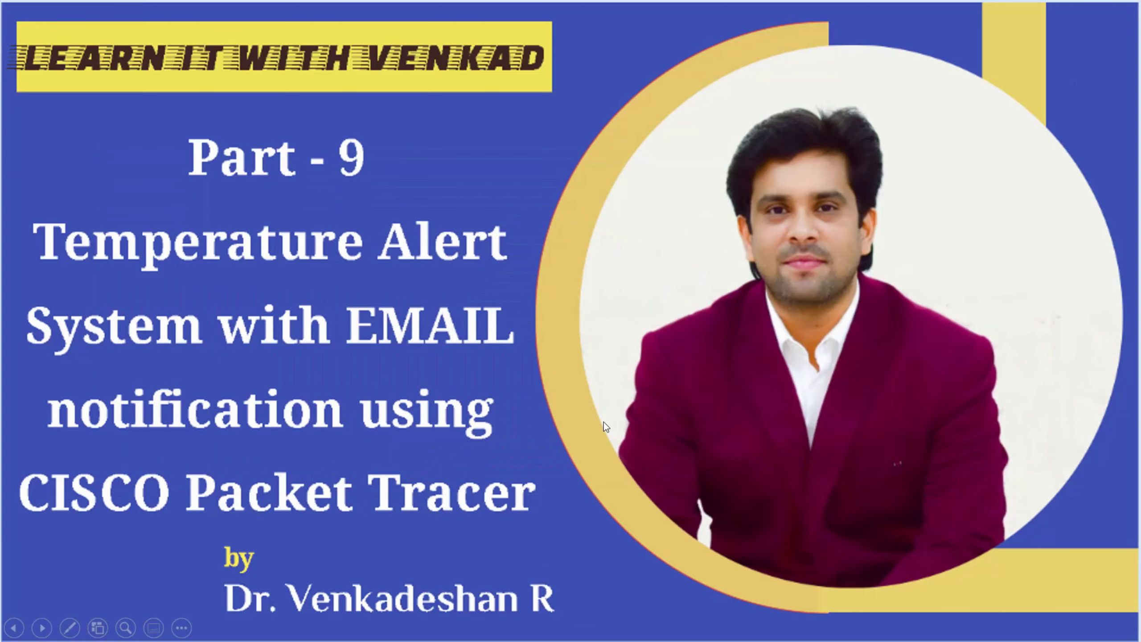
- Return to the Packet Tracer network project and trial-select the topology devices and IoT SERVER
key(alt+Tab)
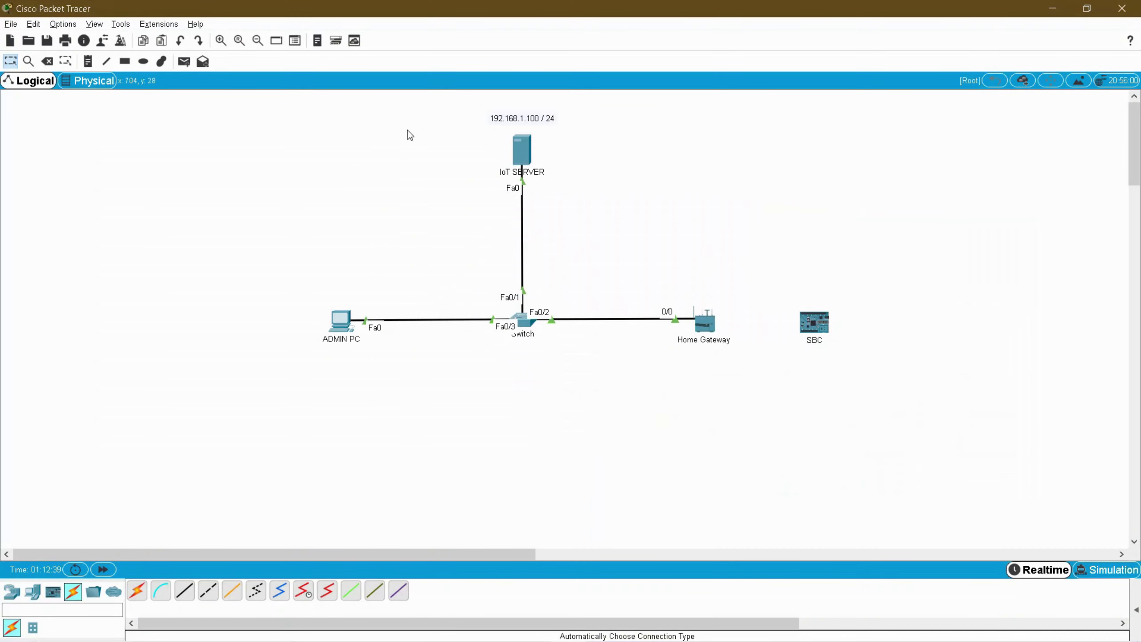
drag(340, 133, 926, 360)
click(896, 396)
drag(613, 207, 443, 105)
click(423, 168)
- Confirm the IoT SERVER uses static IP 192.168.1.100/24 with gateway 192.168.1.1
double_click(525, 155)
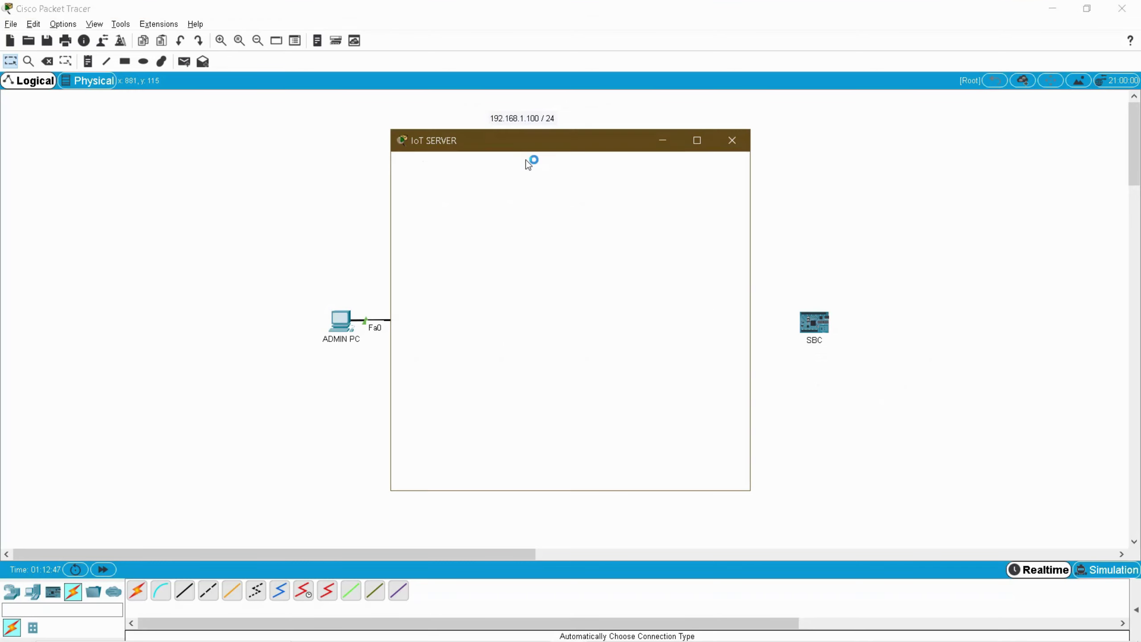
click(449, 212)
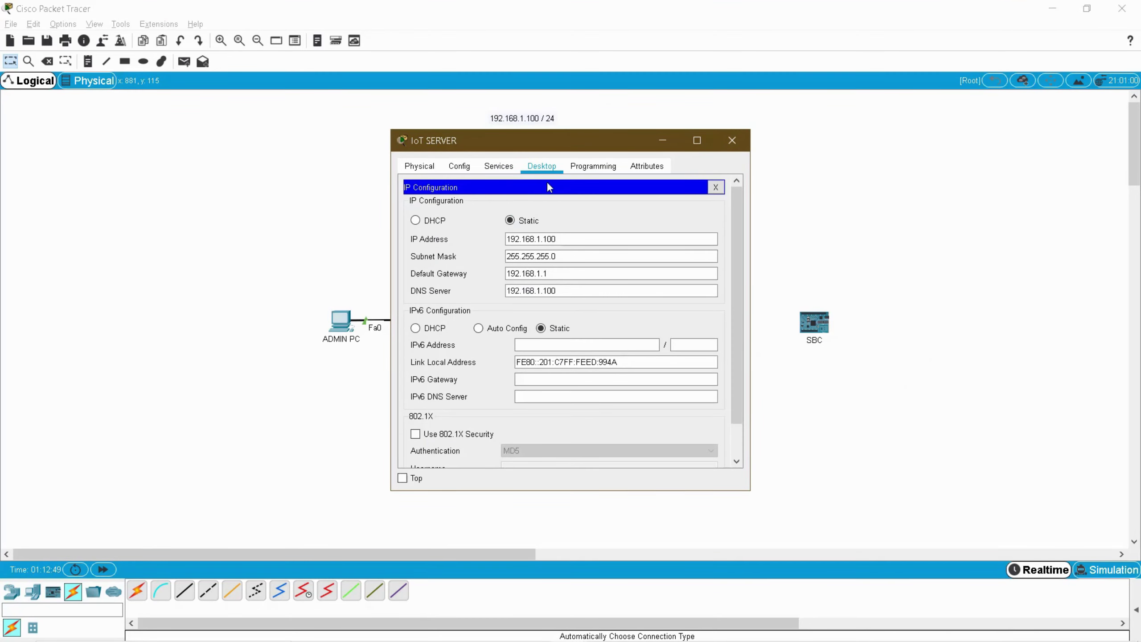
click(716, 187)
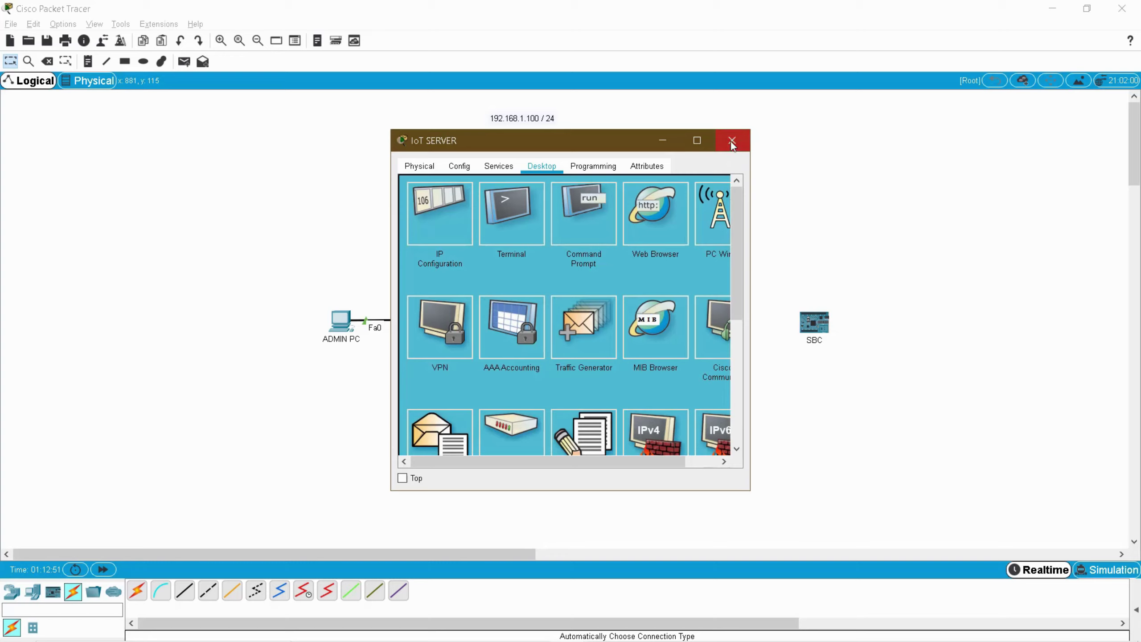
click(733, 141)
drag(287, 278, 404, 364)
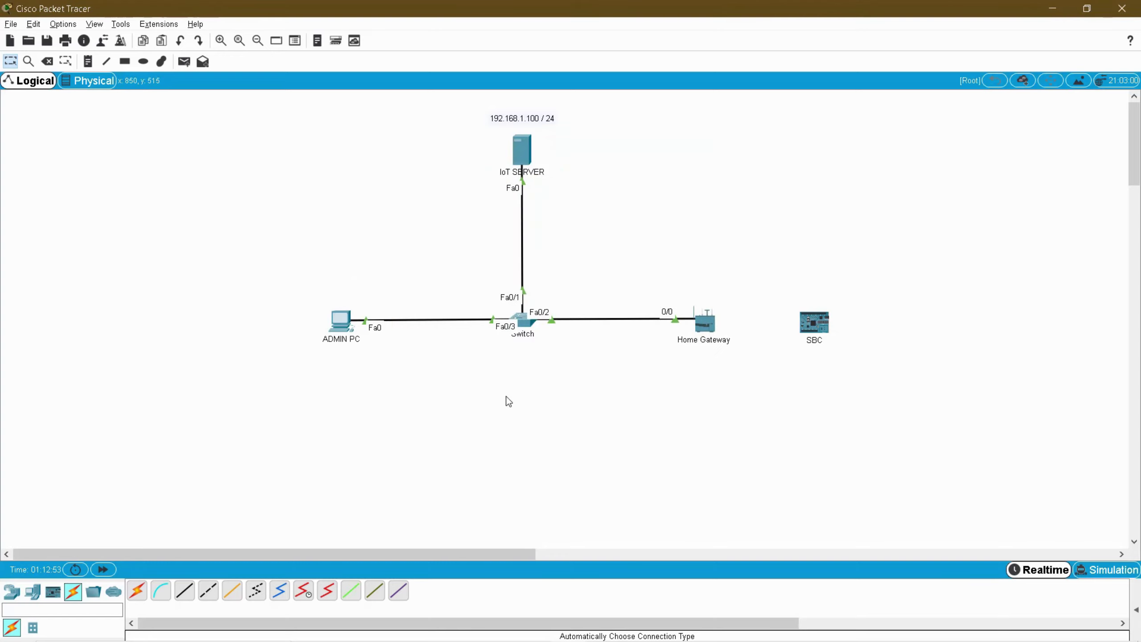
- Place a temperature sensor right of the SBC and a temperature display below it
drag(639, 274, 755, 377)
drag(755, 262, 912, 380)
drag(790, 287, 880, 394)
drag(897, 238, 1009, 398)
click(88, 610)
text(temp)
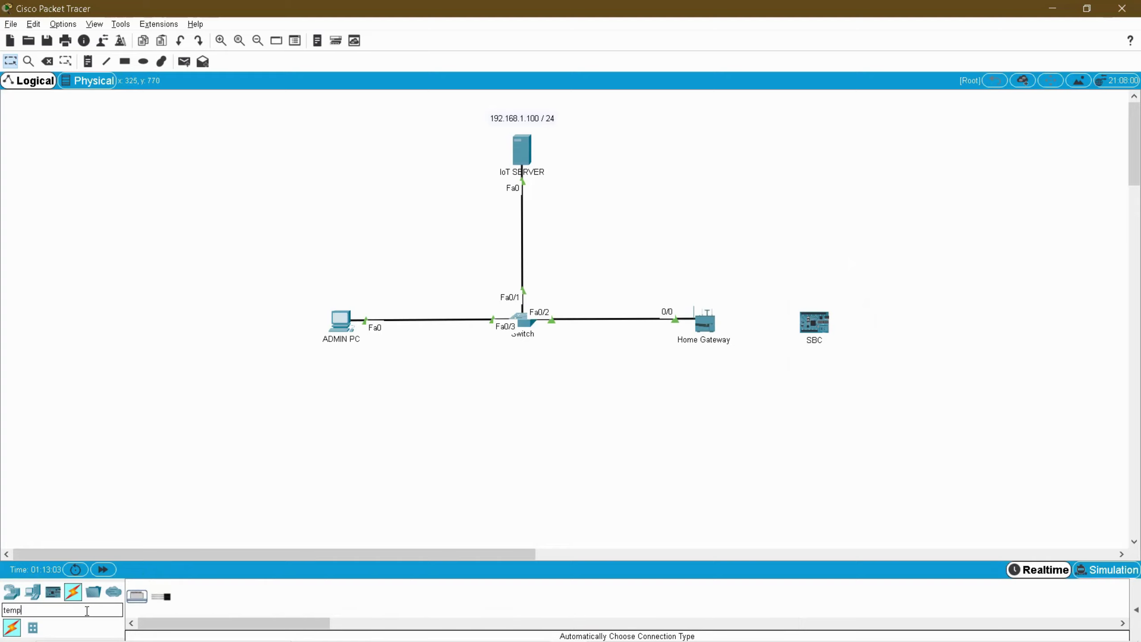
click(161, 597)
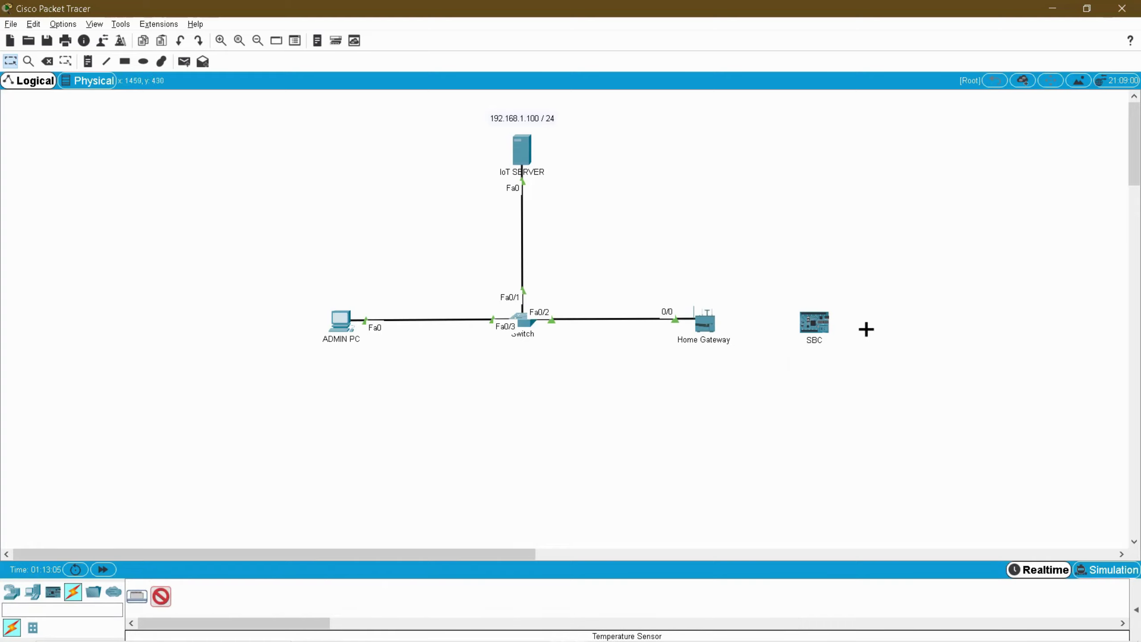
click(931, 248)
drag(136, 596, 961, 417)
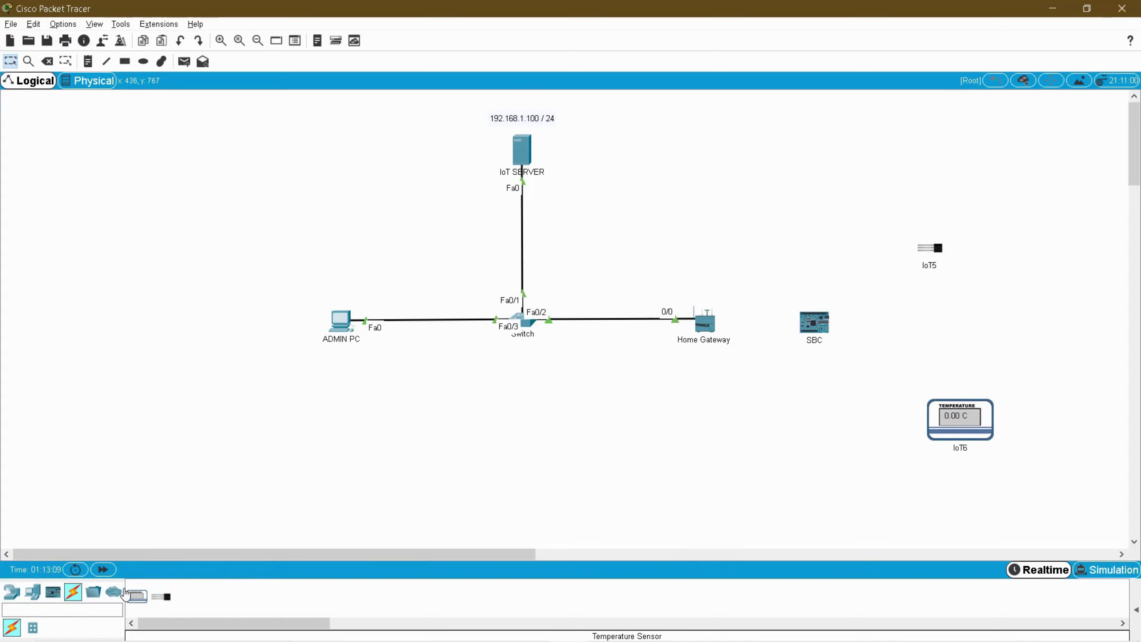
- Add a siren below the SBC and name it 'Siren'
text(siren)
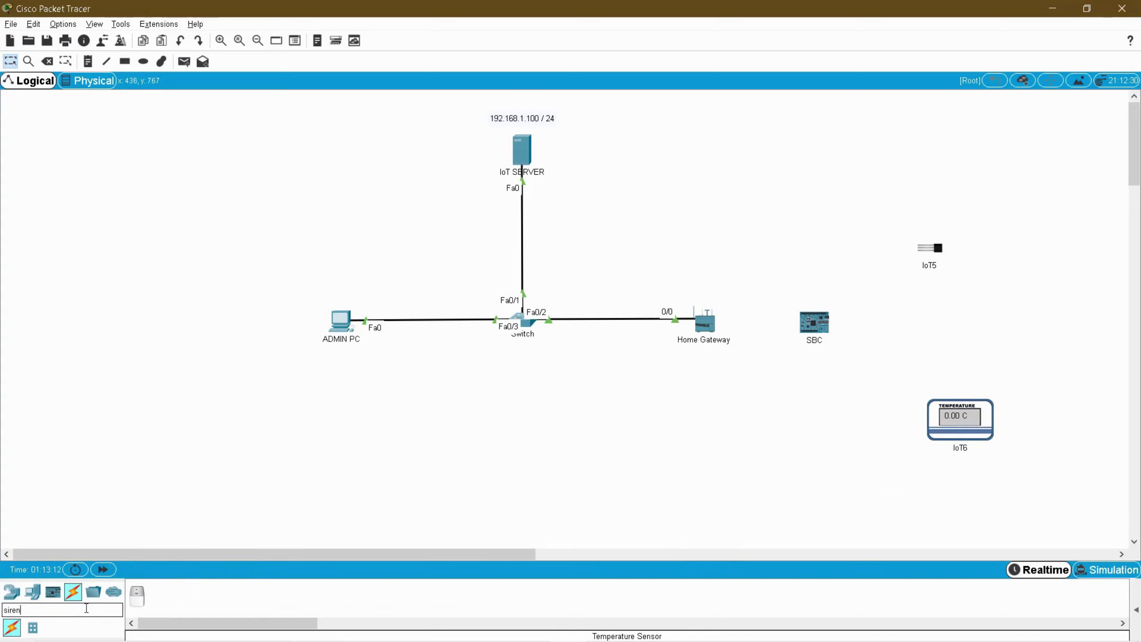
drag(137, 595, 817, 438)
click(817, 468)
text(Siren)
key(Return)
- Rename the temperature display from IoT6 to 'Temp Monitor'
click(959, 448)
double_click(985, 447)
text(Temp)
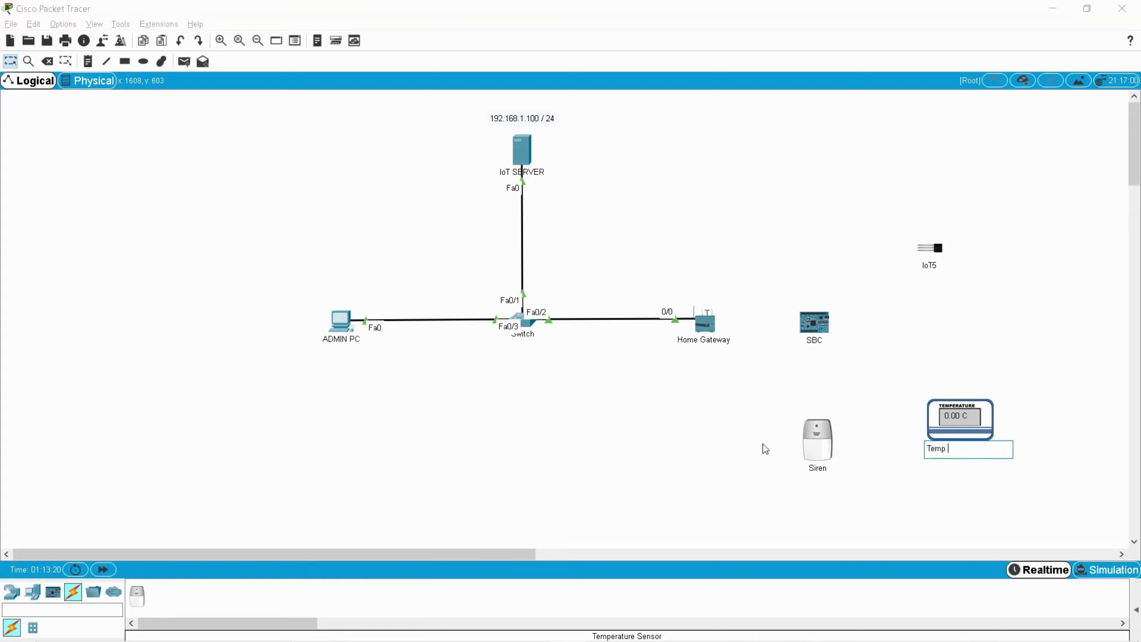
text( Monitor)
- Rename the temperature sensor to 'Temperature Sensor'
click(931, 269)
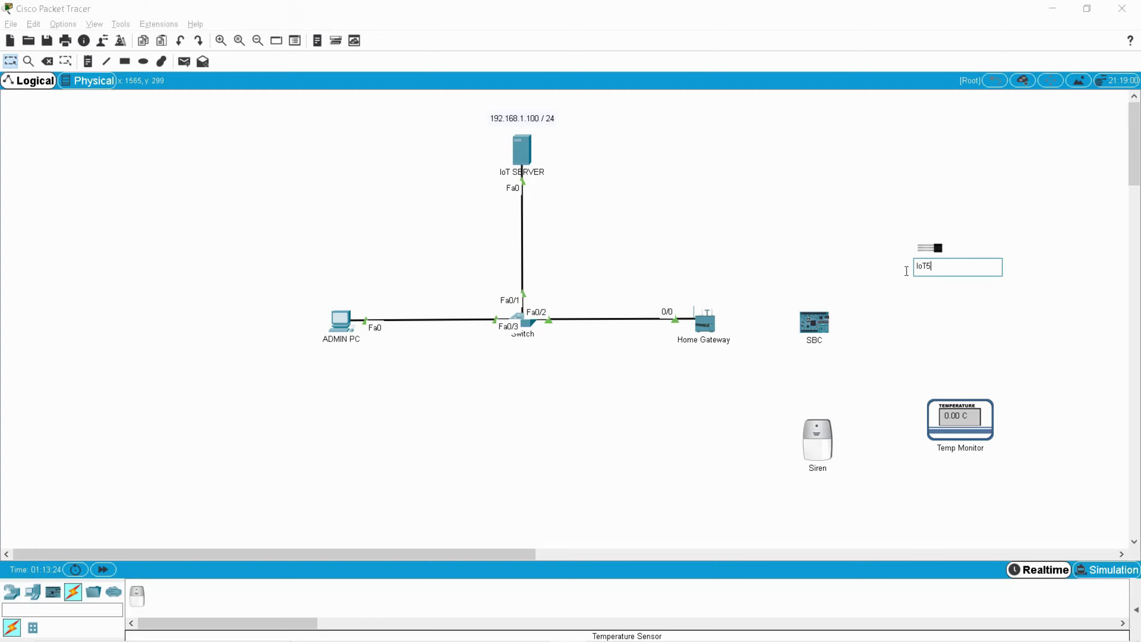
text(Temperature Senso)
key(BackSpace)
key(BackSpace)
key(BackSpace)
key(BackSpace)
text(ensor)
click(870, 204)
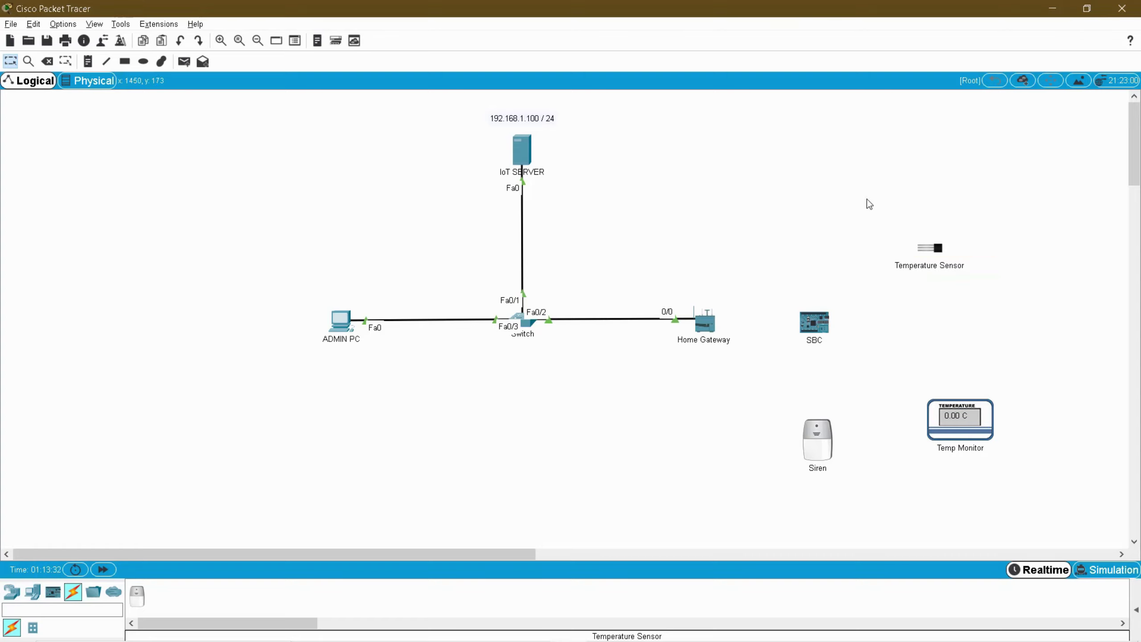
- Connect the SBC's D0 to the Temperature Sensor's D0 with an IoT custom cable
click(73, 594)
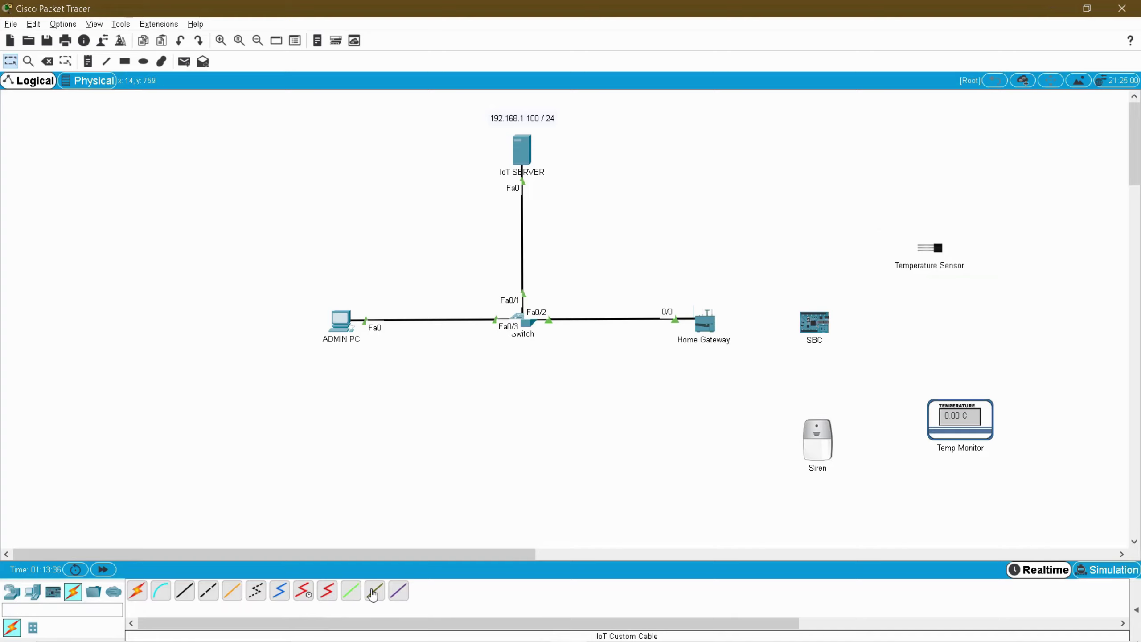
click(375, 591)
click(822, 326)
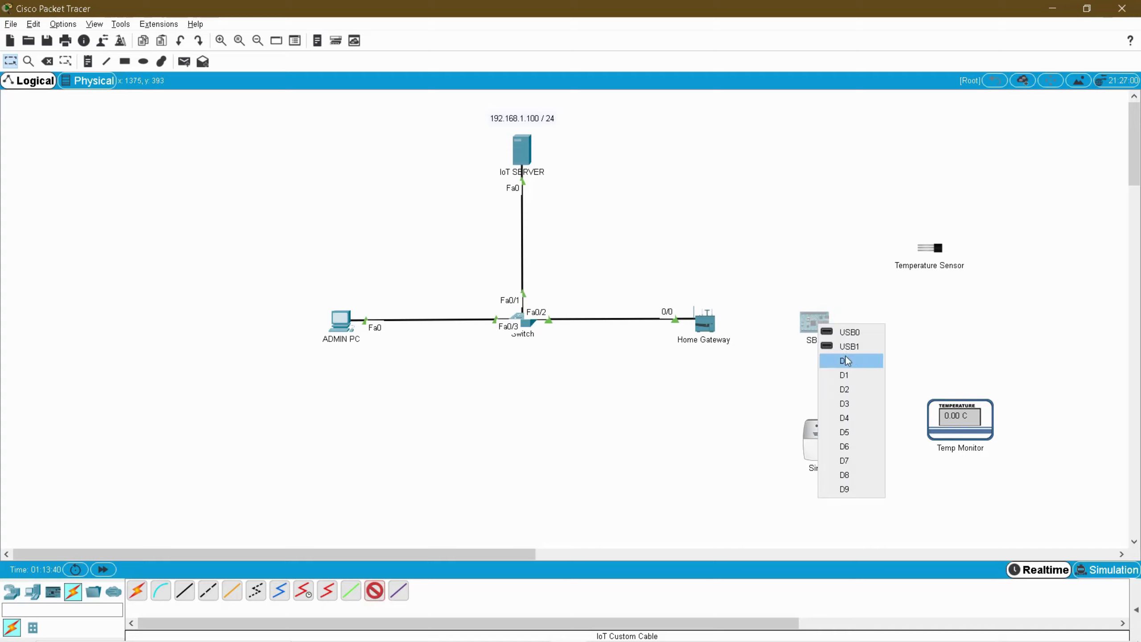
click(846, 361)
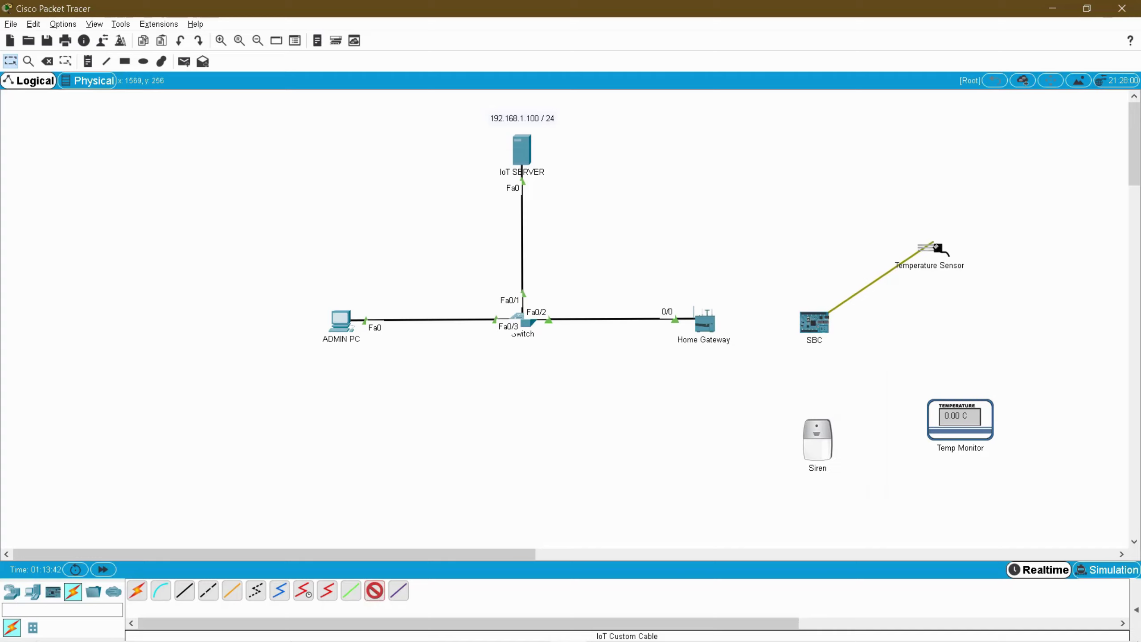
click(936, 250)
click(963, 260)
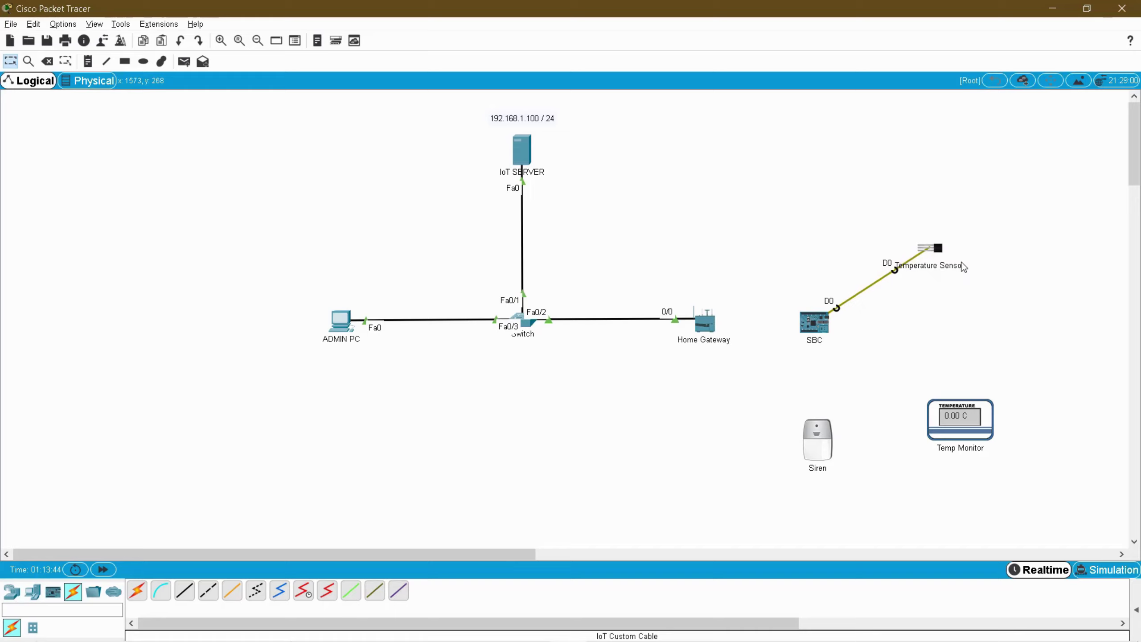
- Cable the SBC's D1 to the Siren's D0 with another IoT custom cable
click(375, 591)
click(823, 320)
click(820, 434)
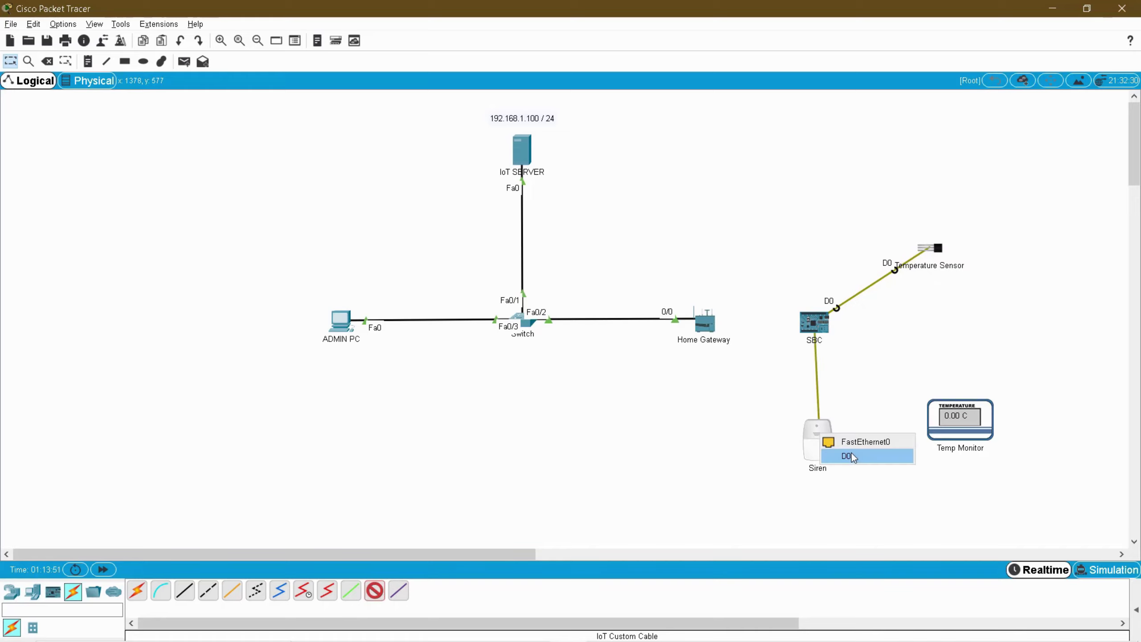
click(853, 457)
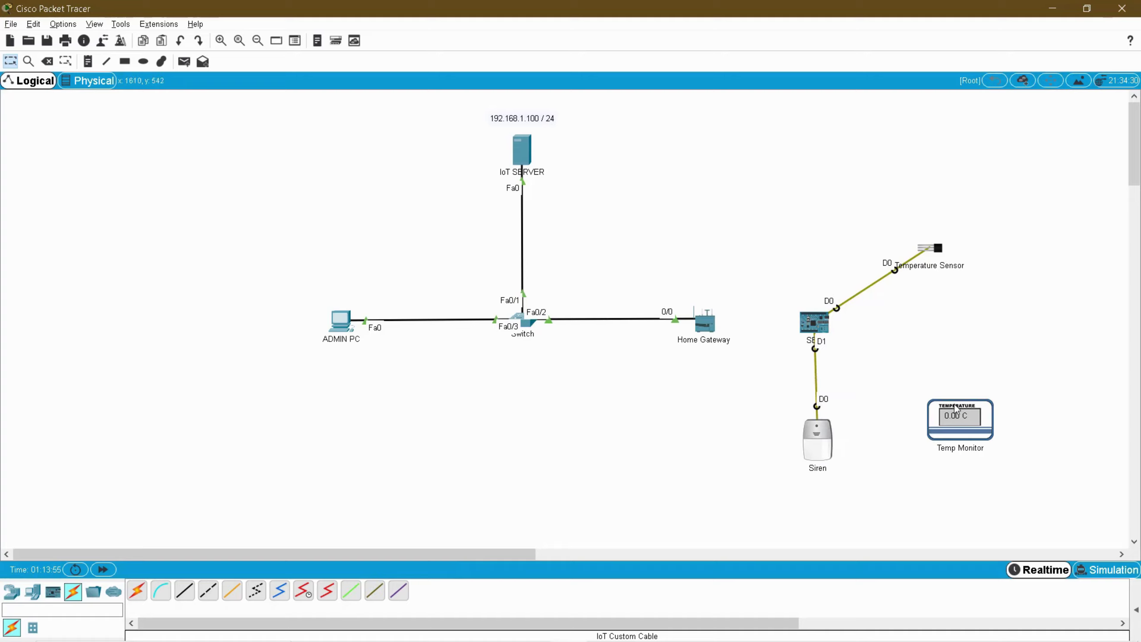
drag(913, 380, 1065, 467)
drag(914, 383, 1030, 456)
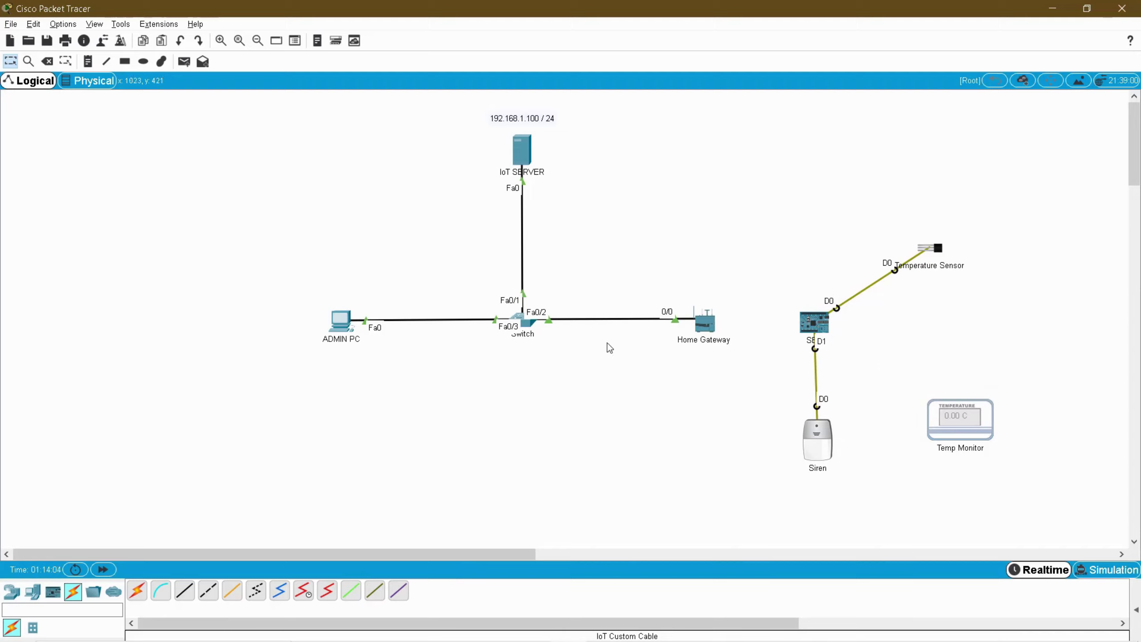
click(748, 362)
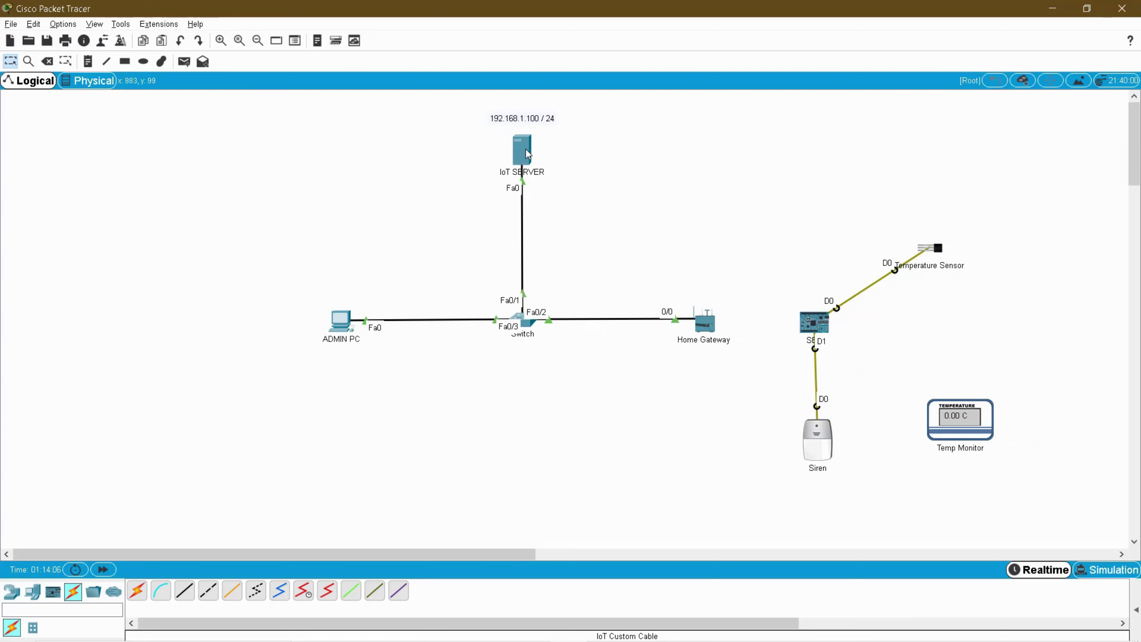
- Turn on the IoT SERVER's DHCP service and widen its settings window
click(522, 150)
drag(516, 147, 618, 141)
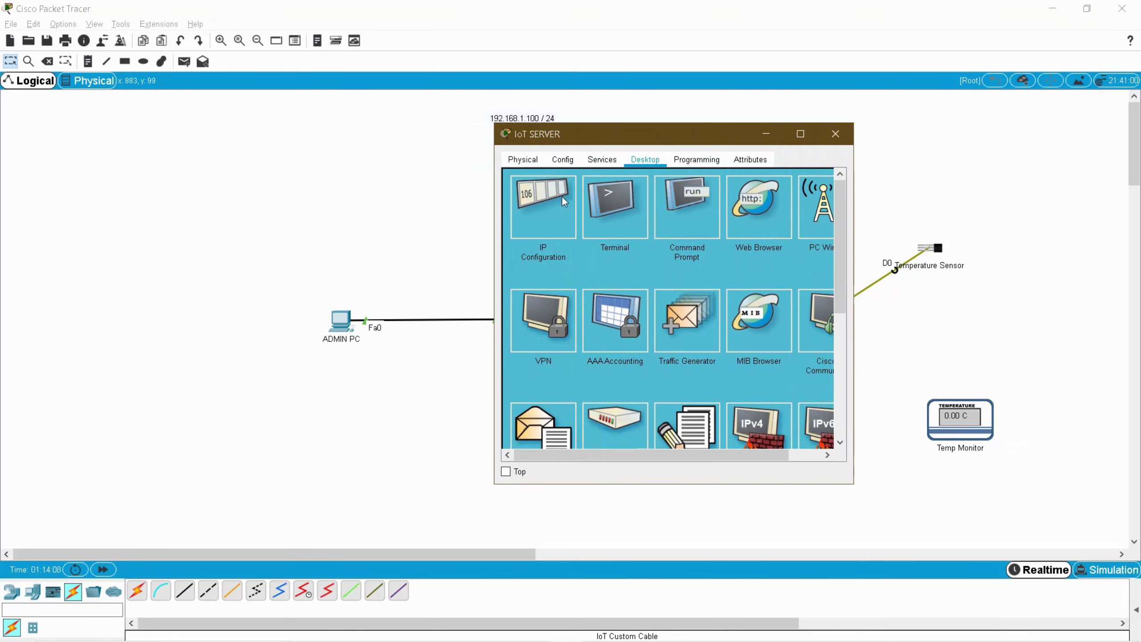
click(602, 159)
click(558, 209)
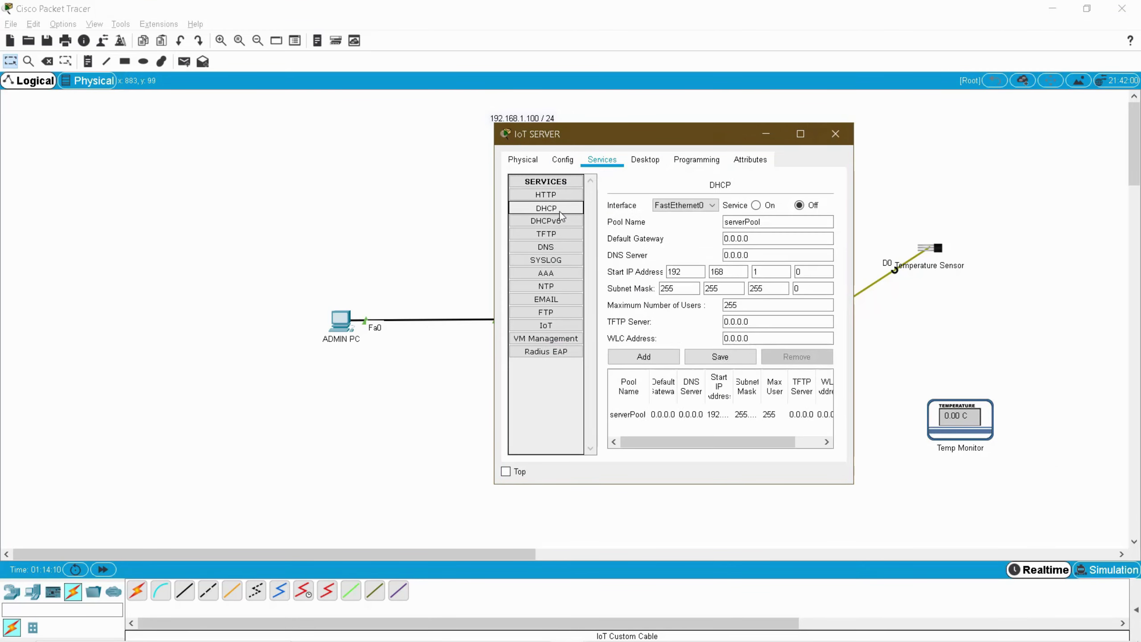
click(757, 205)
drag(856, 237, 1009, 240)
drag(841, 222, 801, 222)
- Save serverPool with gateway 192.168.1.1, DNS 192.168.1.100, start IP 192.168.1.2
key(Tab)
text(1)
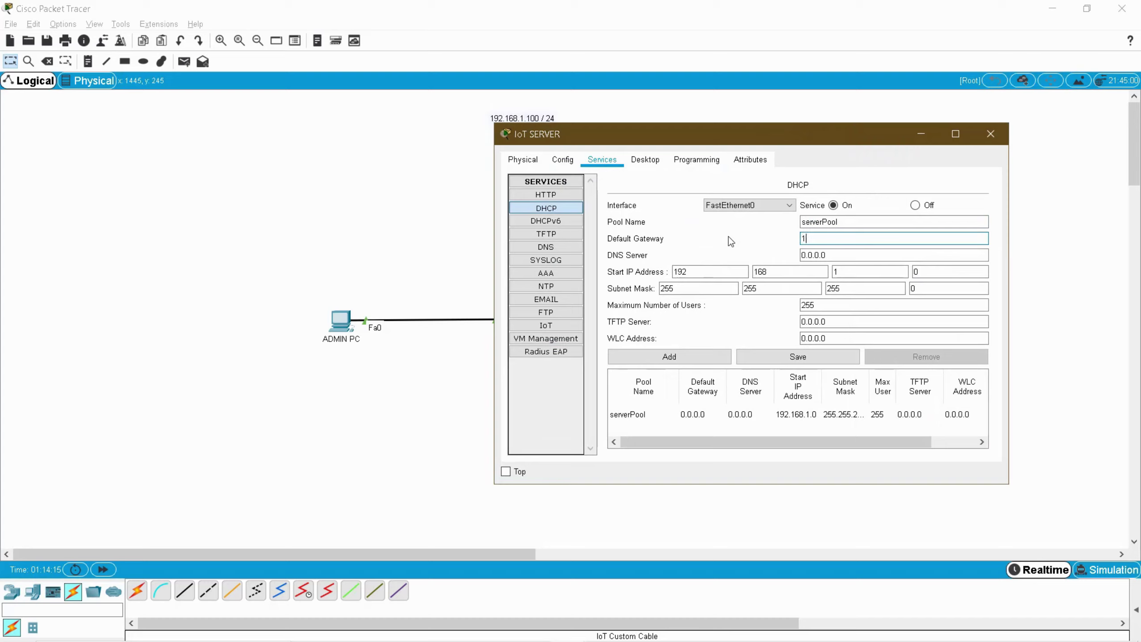
text(92.168.1.1)
key(Tab)
text(192.16)
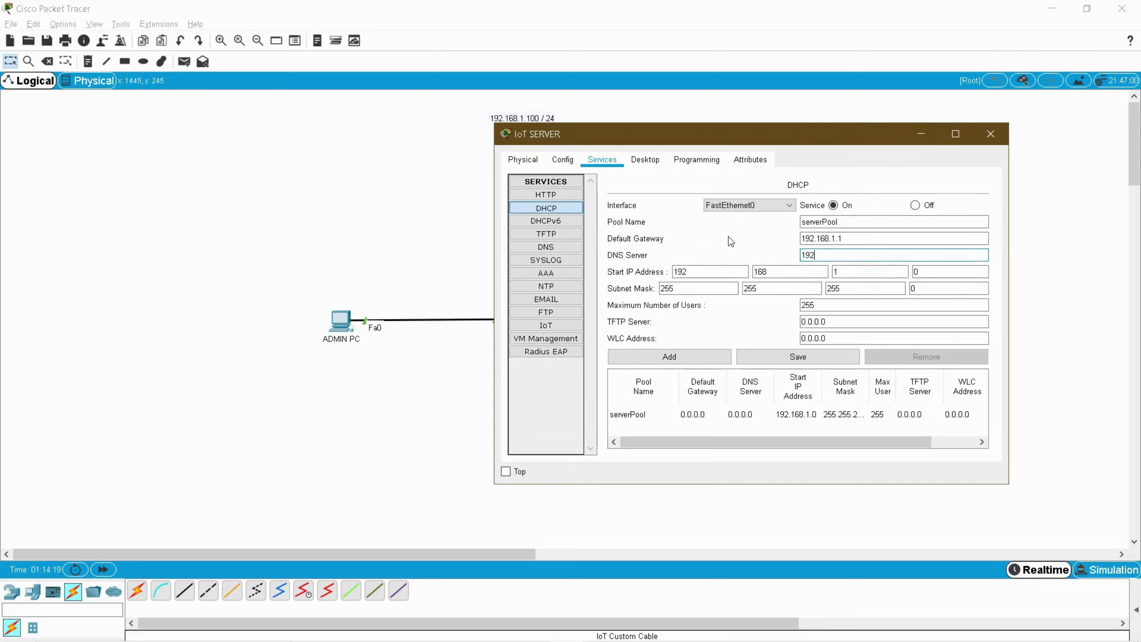
text(8.1.100)
key(Tab)
key(Tab)
key(Tab)
key(Tab)
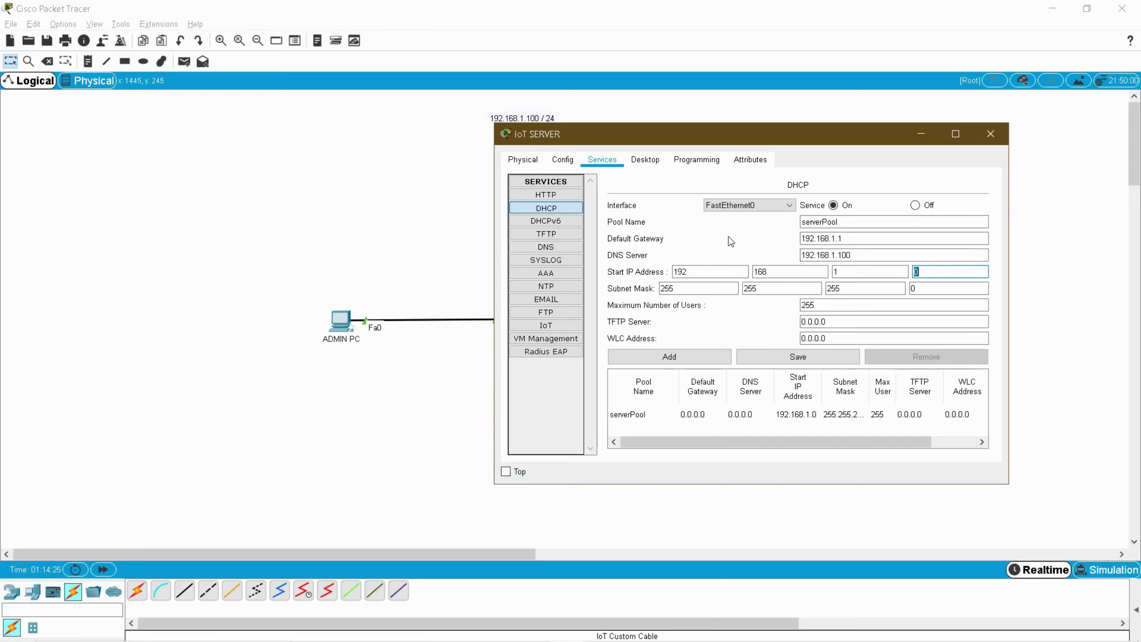
text(2)
key(Tab)
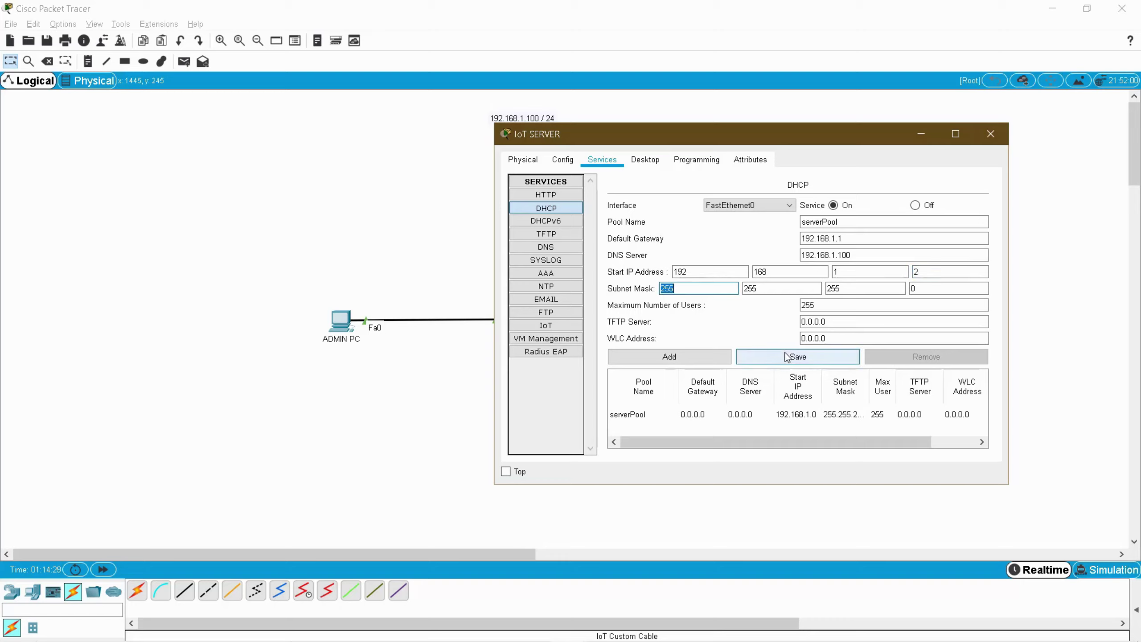
click(786, 358)
click(765, 418)
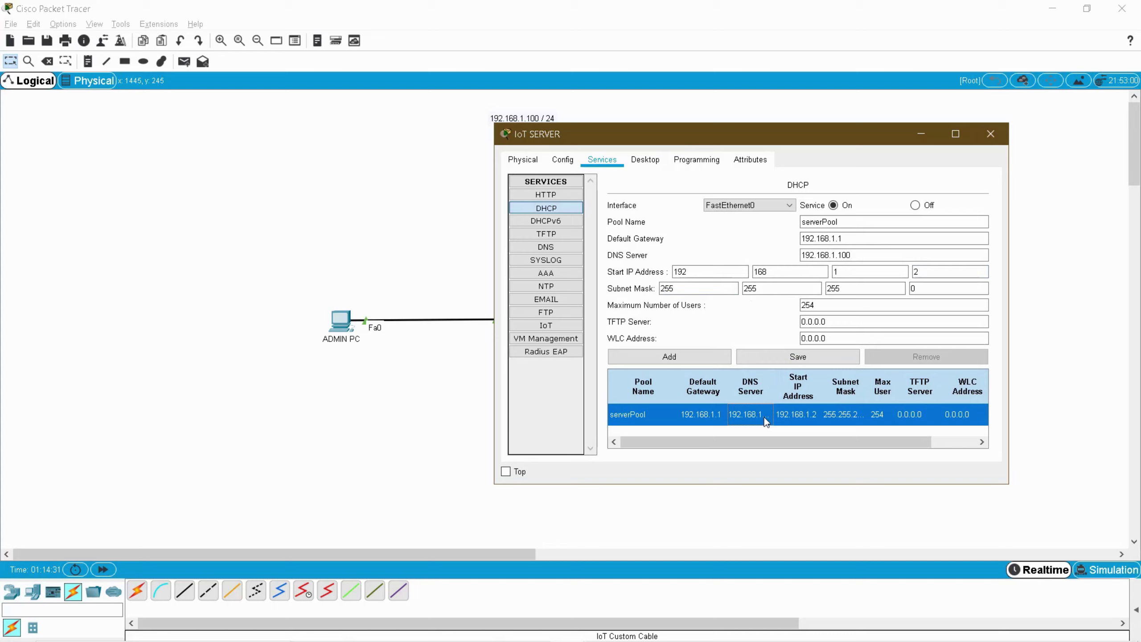
click(991, 134)
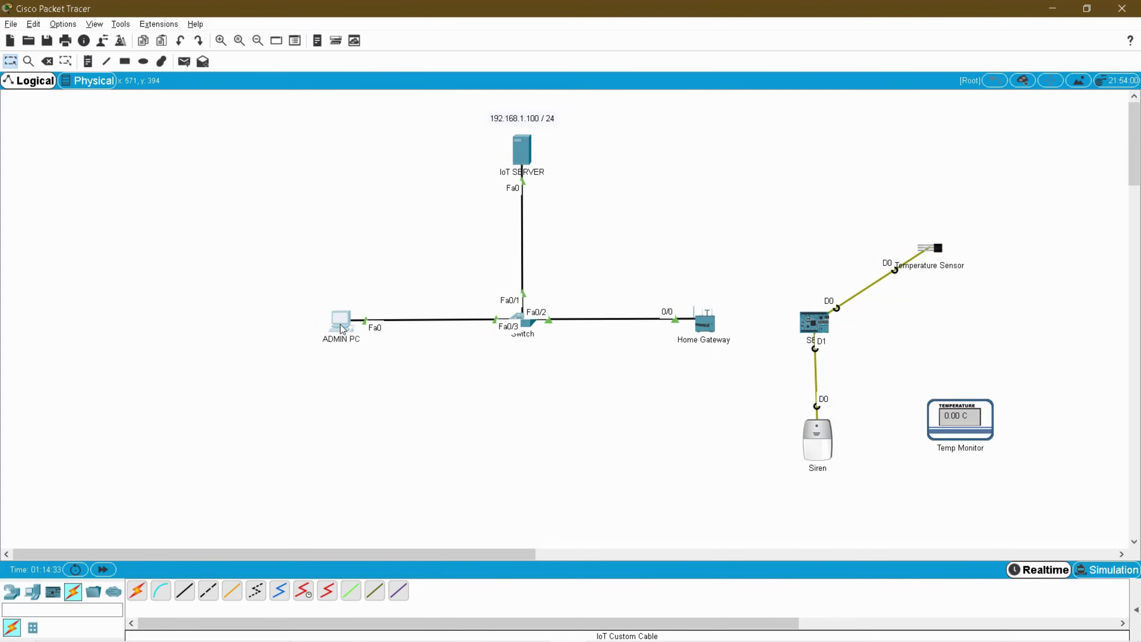
- Switch the ADMIN PC's IP configuration to DHCP so it receives 192.168.1.2/24
click(342, 329)
click(500, 166)
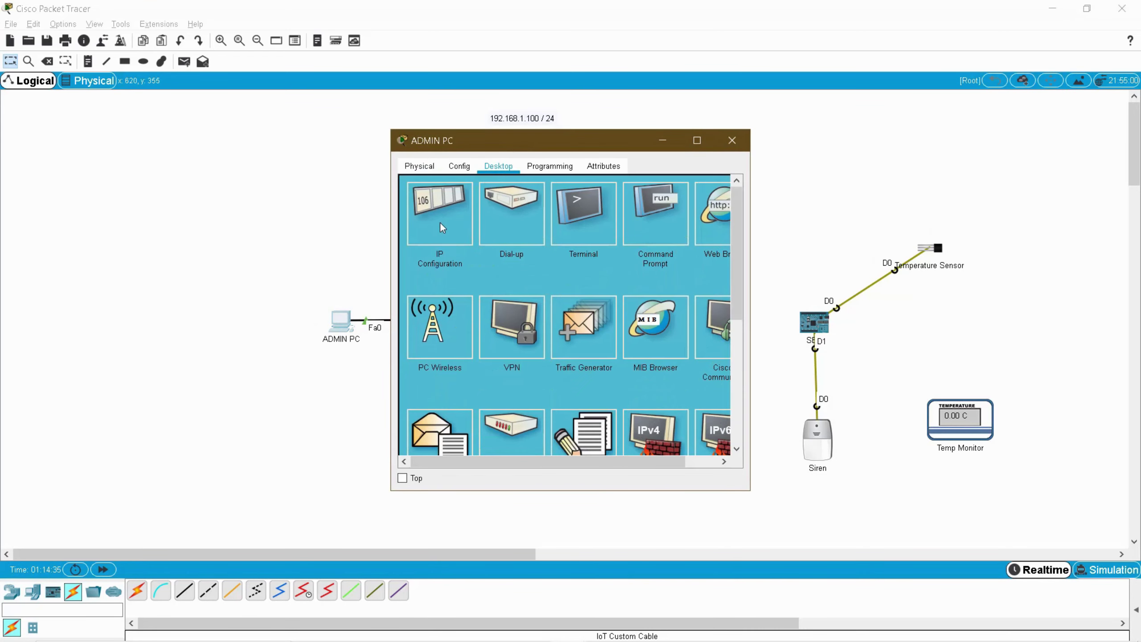
click(443, 228)
click(433, 236)
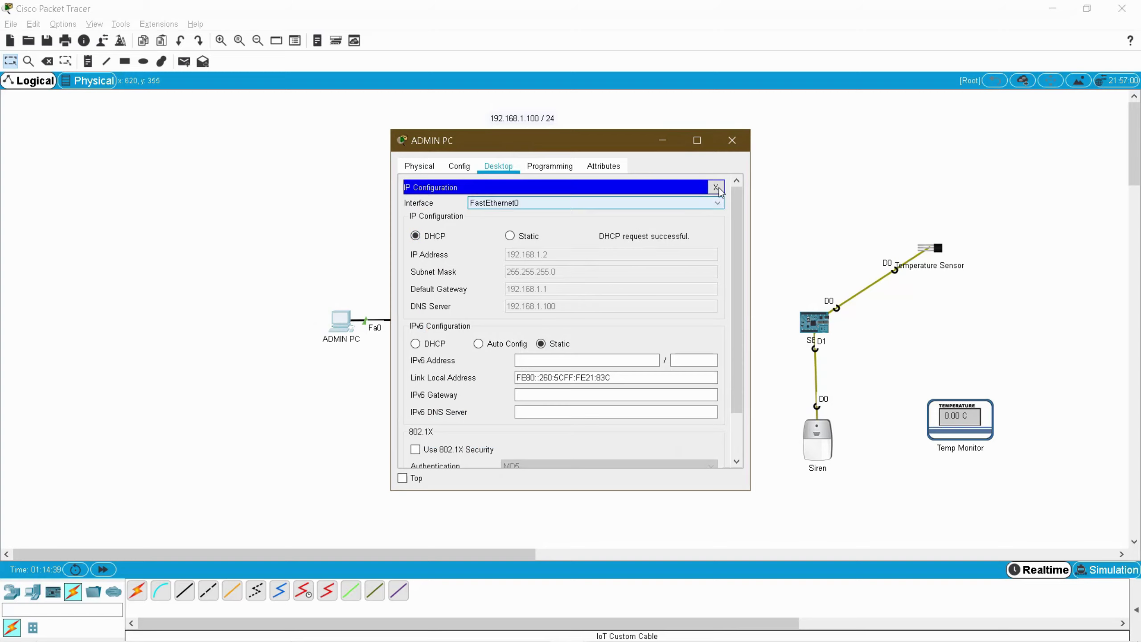
click(732, 140)
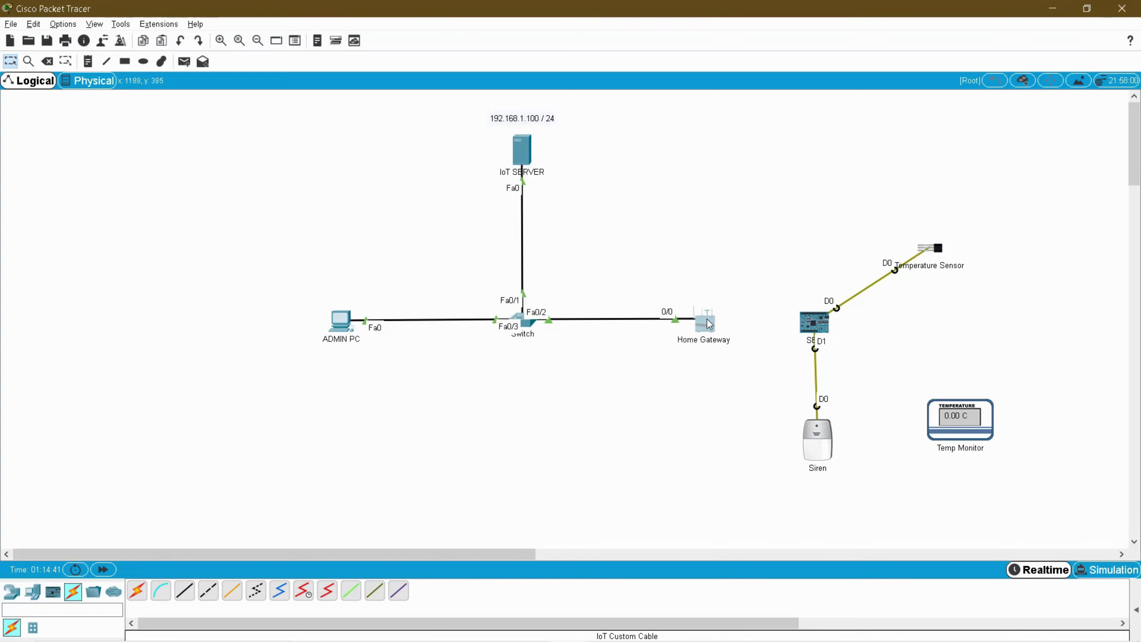
- Switch the Home Gateway's Internet interface to DHCP (192.168.1.3) and show its wireless settings
click(708, 324)
click(459, 166)
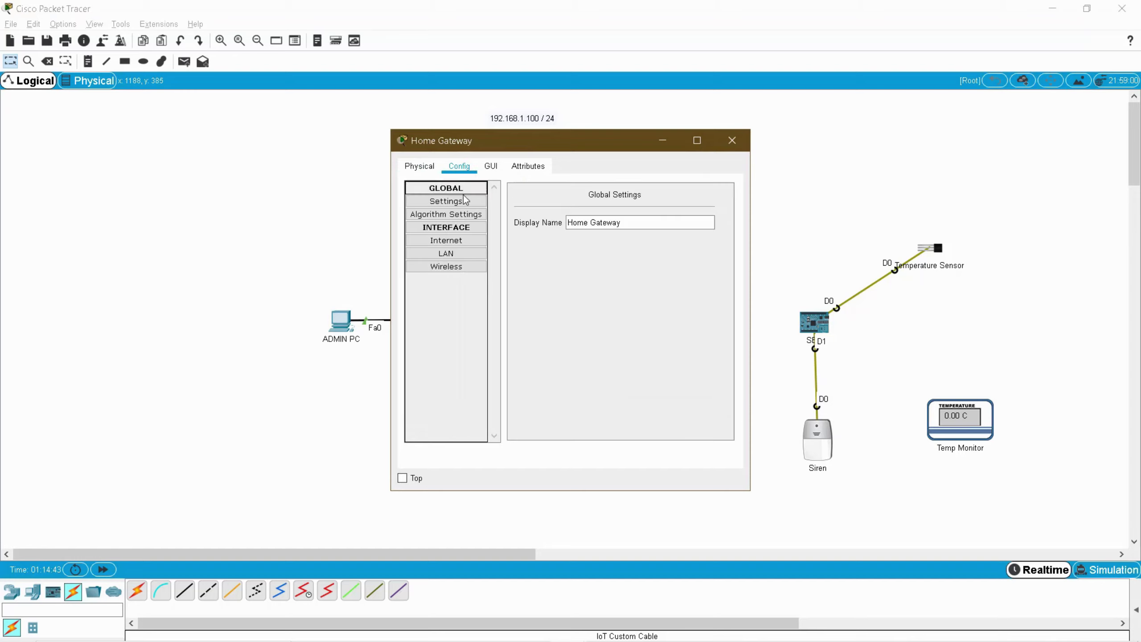
click(461, 227)
click(460, 227)
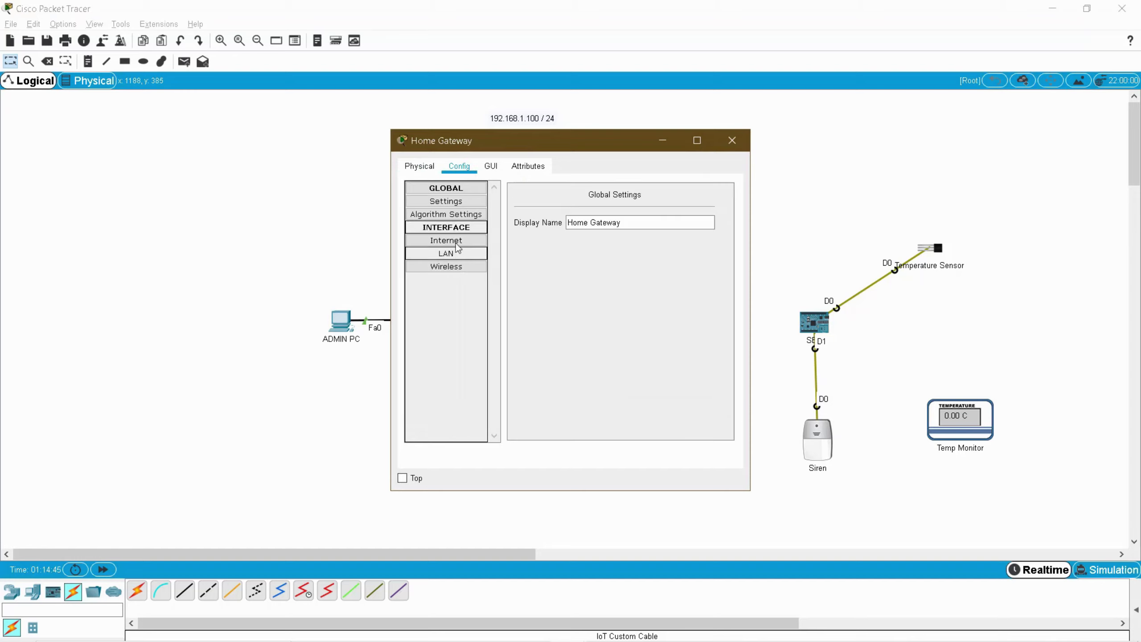
click(456, 243)
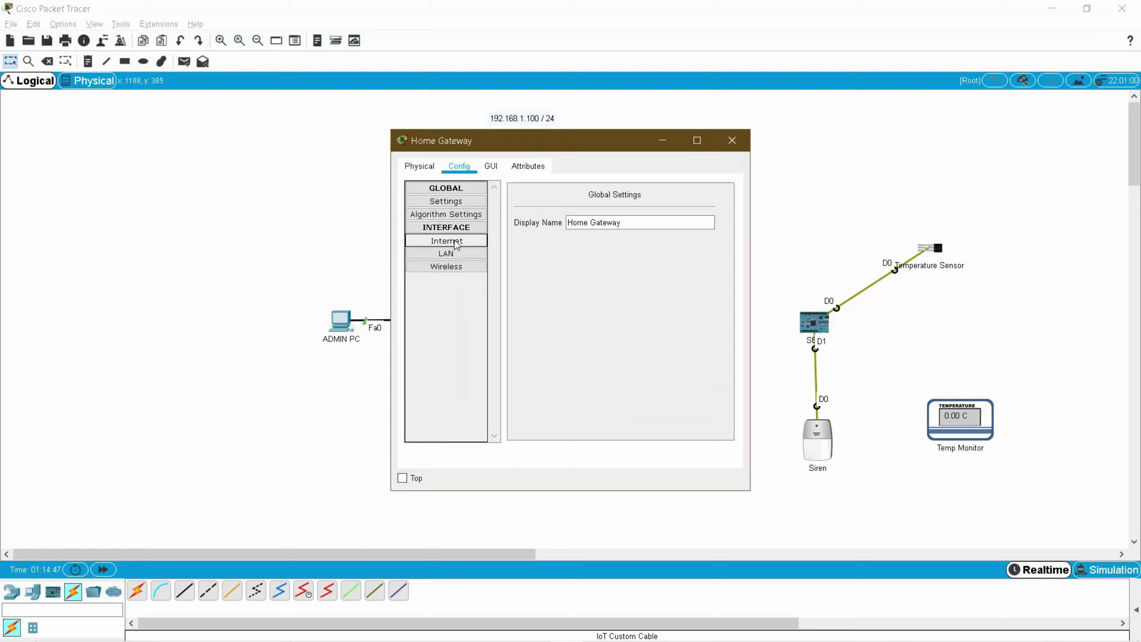
click(537, 228)
click(520, 215)
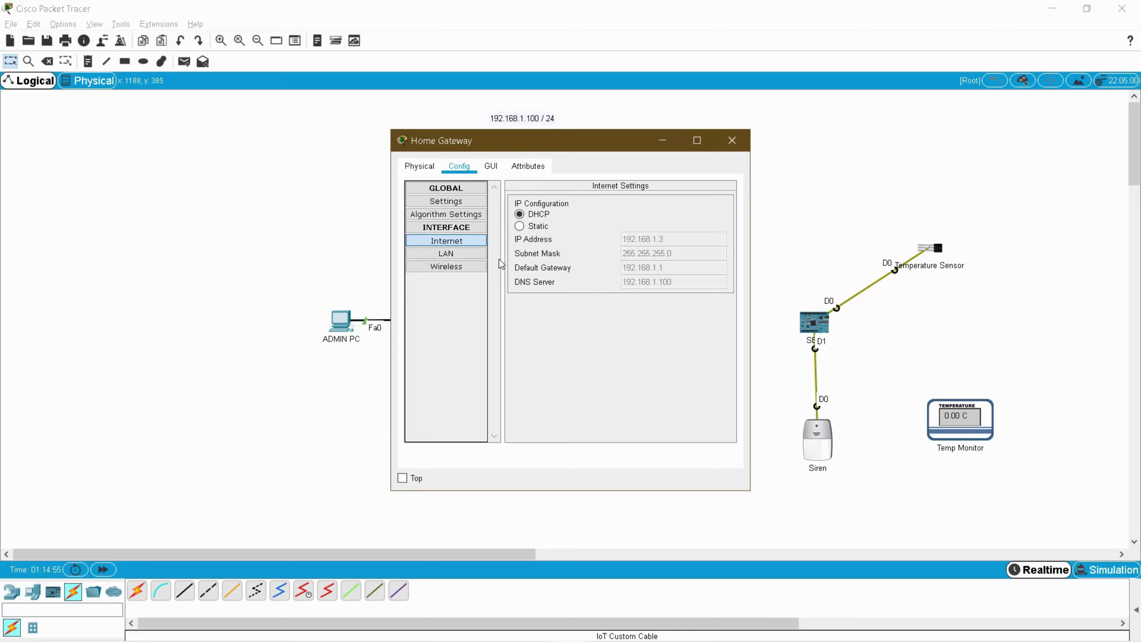
click(450, 268)
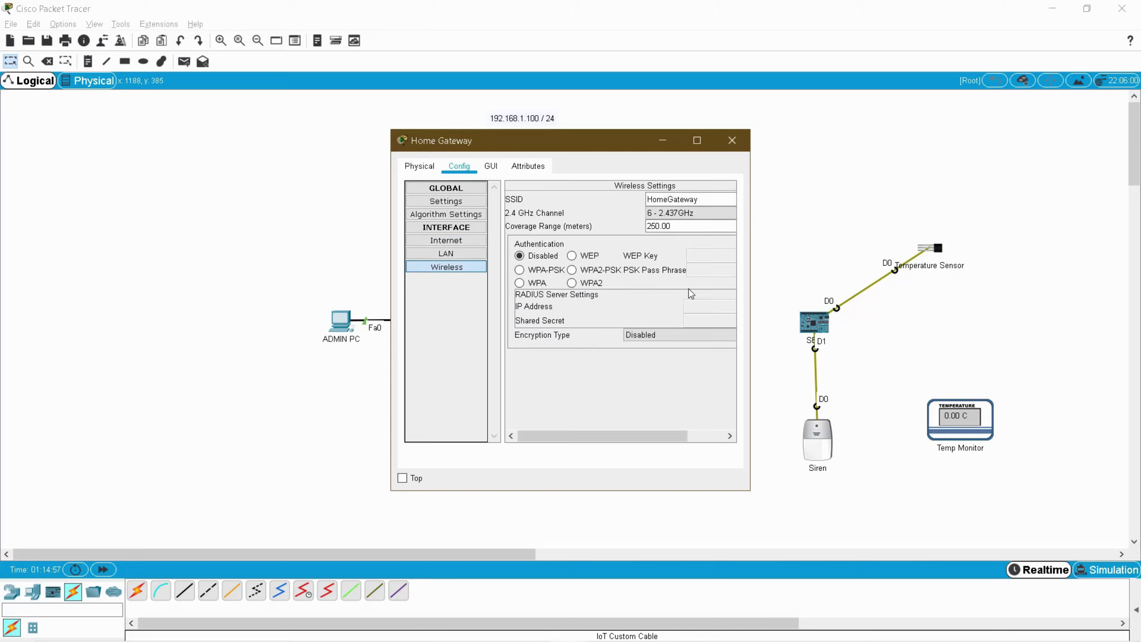
- Set the HomeGateway wireless network to WPA2-PSK with AES and enter the pass phrase
drag(754, 284, 901, 273)
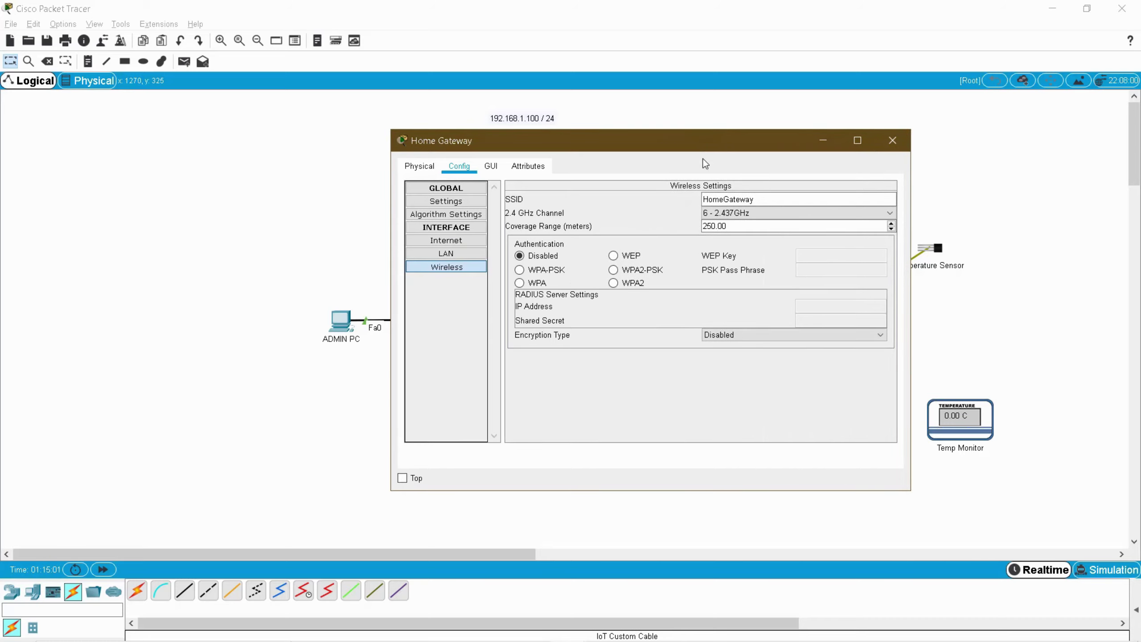
drag(567, 143, 431, 142)
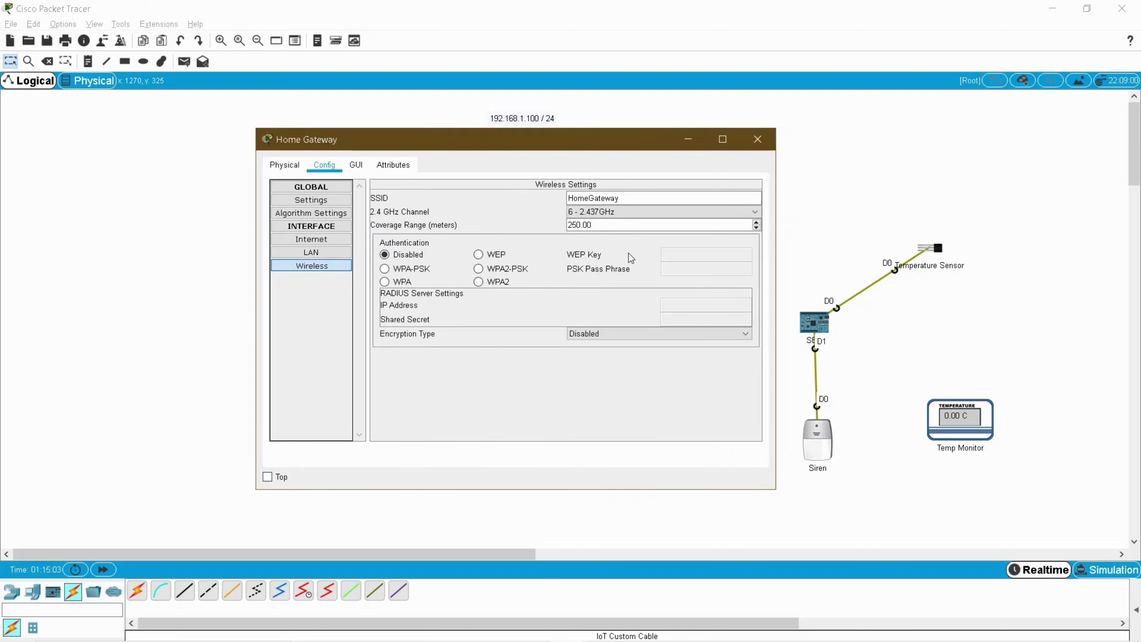
click(509, 272)
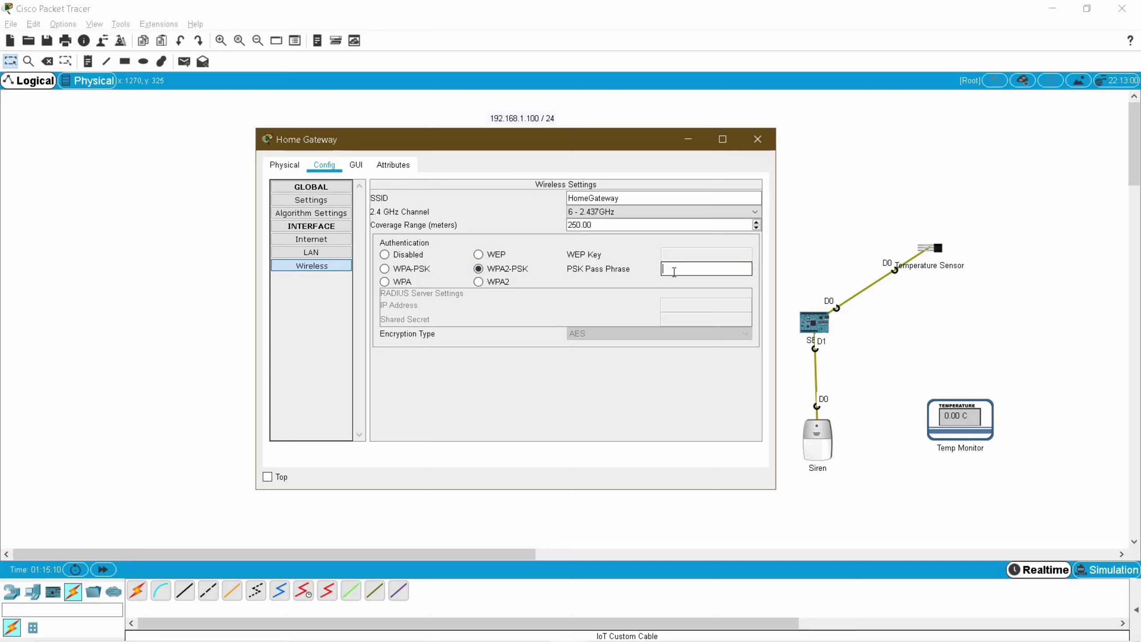
click(674, 272)
text(temp1234)
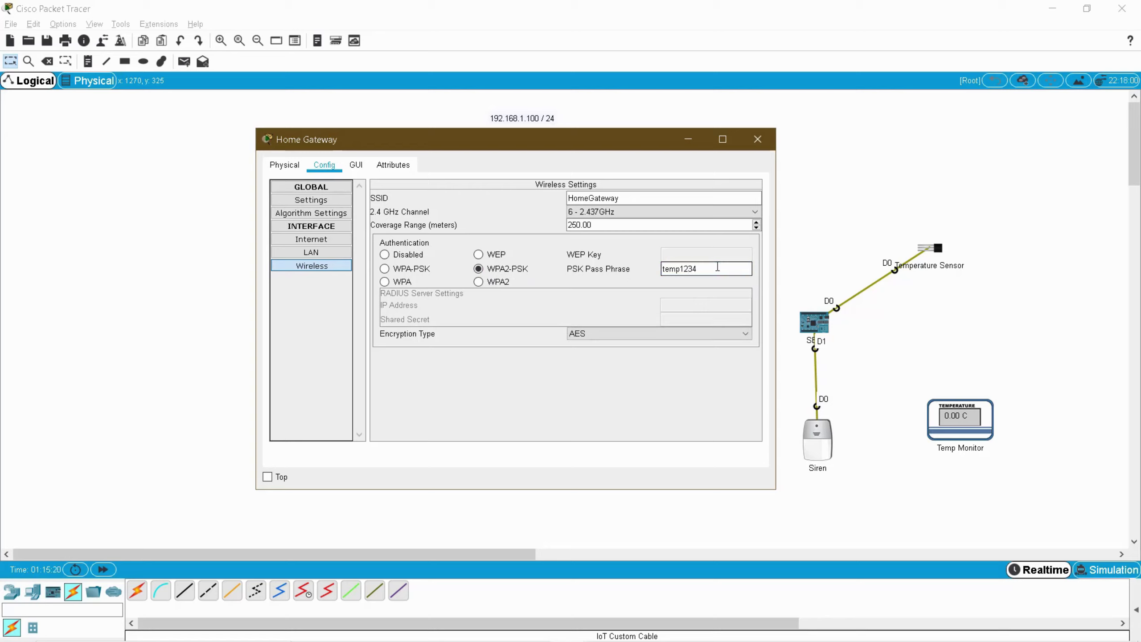
click(637, 198)
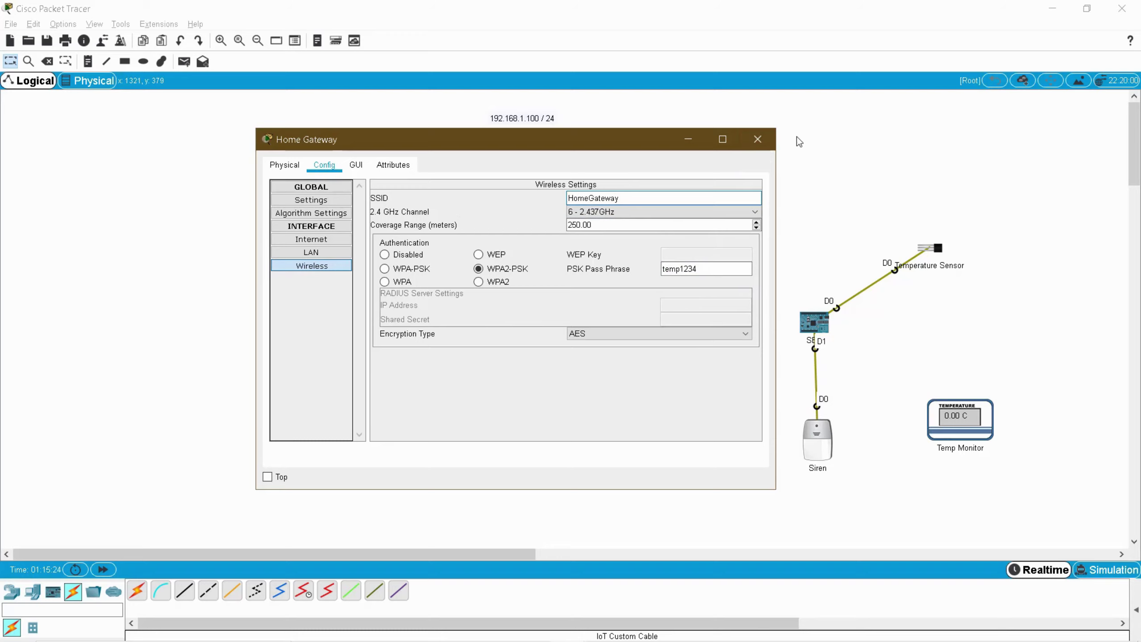
- Close the Home Gateway window and show the SBC's Wireless3 interface configuration
click(757, 139)
click(816, 329)
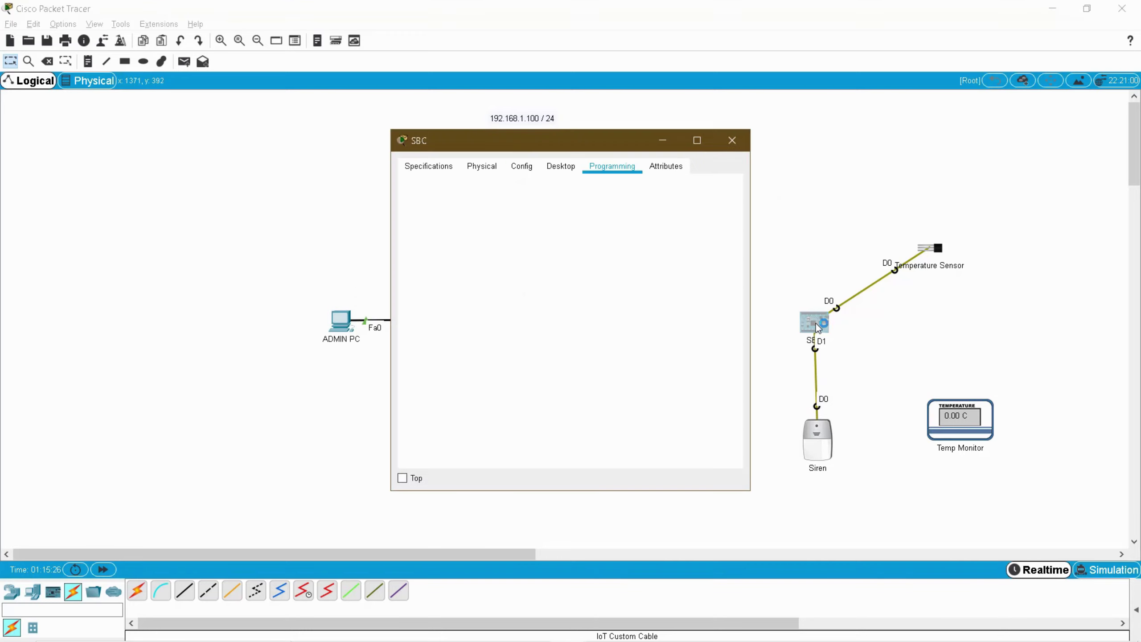
click(529, 170)
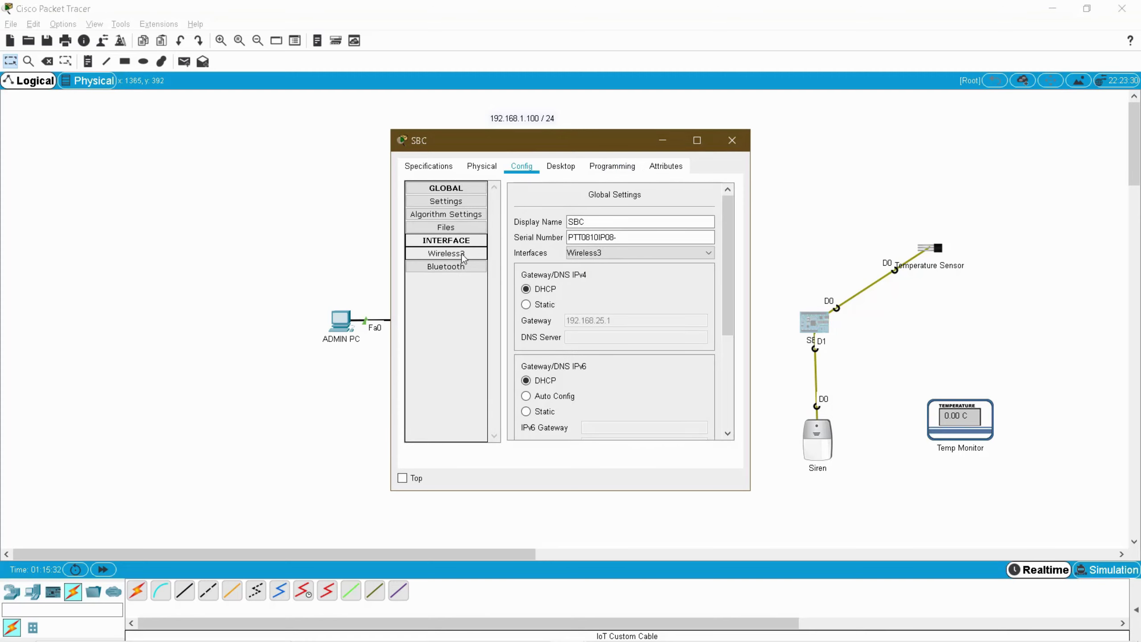
click(463, 257)
click(463, 269)
click(464, 255)
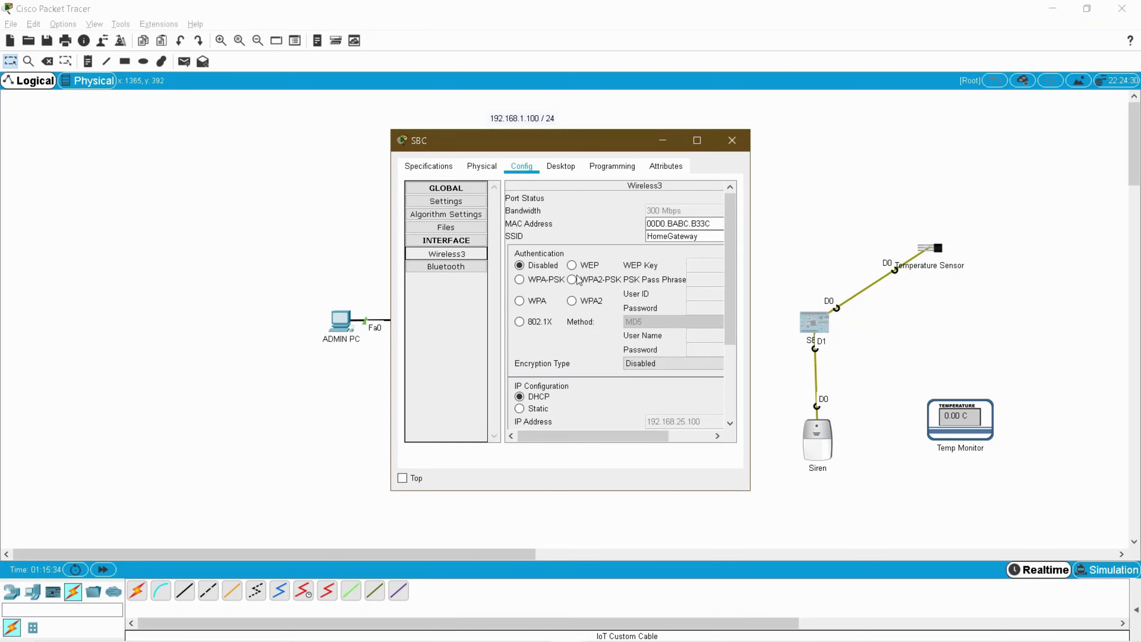
drag(753, 283, 866, 278)
drag(654, 147, 458, 142)
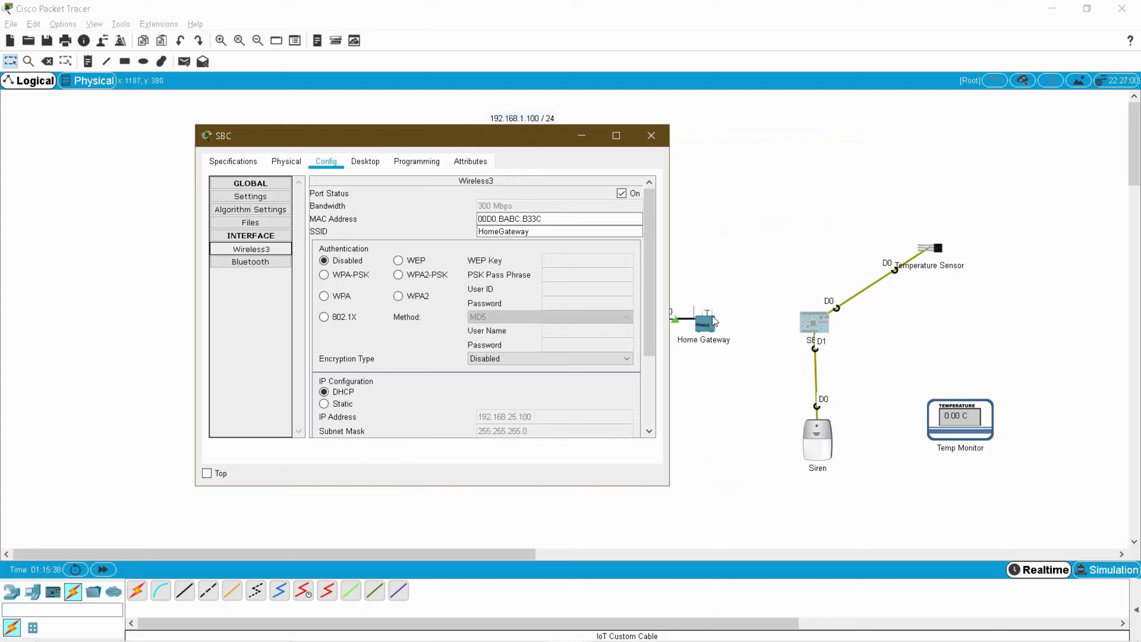
- Set the SBC's Wireless3 to WPA2-PSK and enter the matching pass phrase
click(533, 233)
click(398, 275)
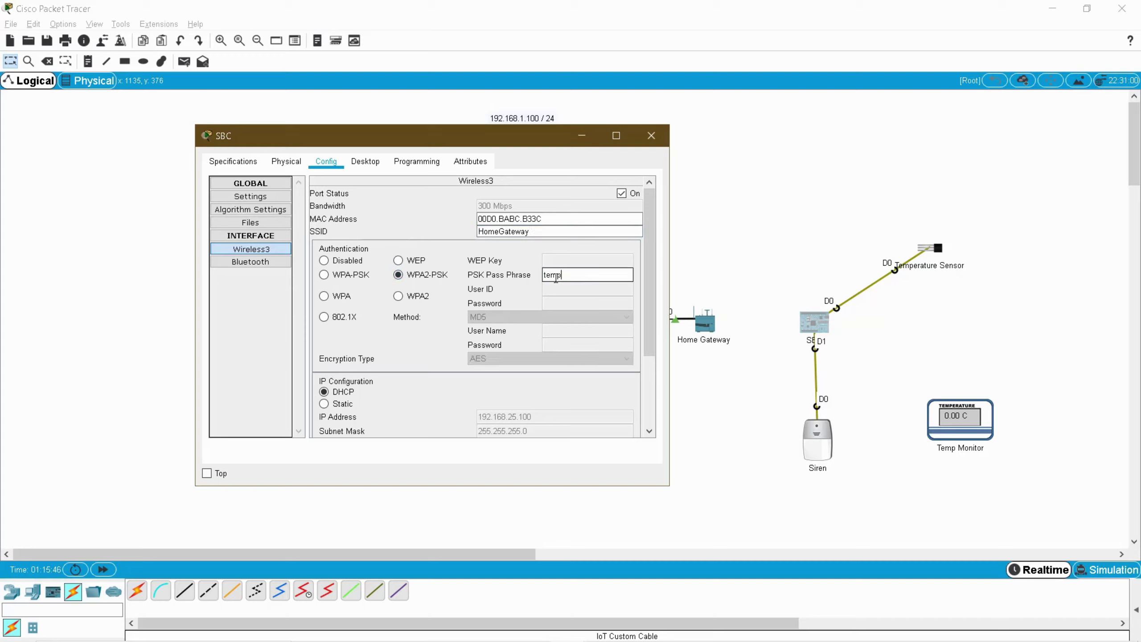
text(temp1234)
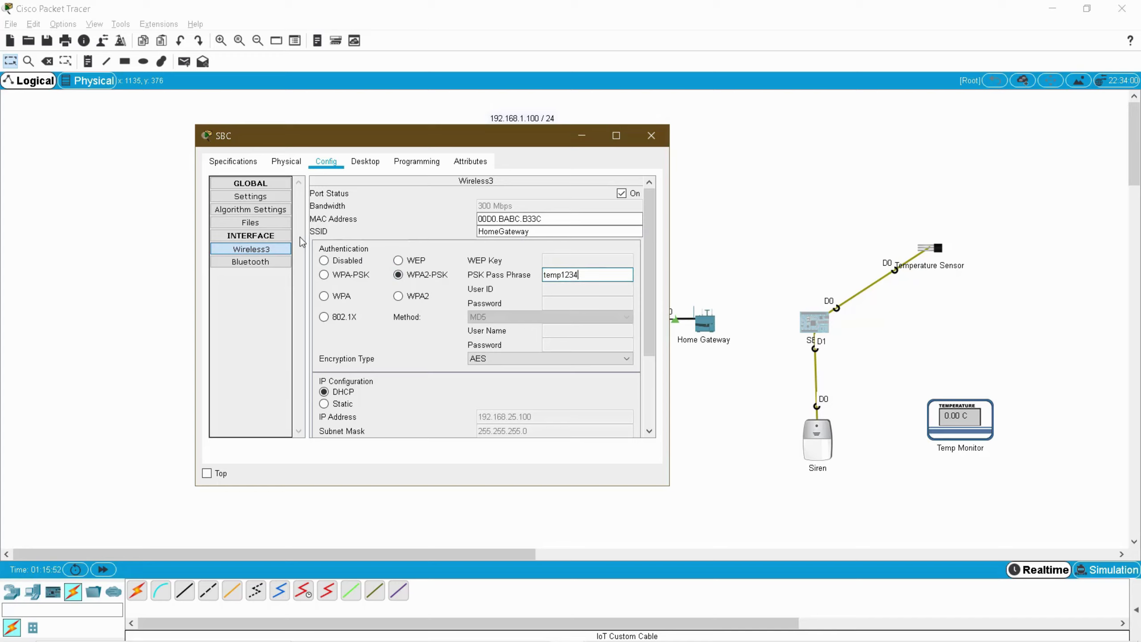
- Toggle the SBC's global IPv4 gateway setting to Static and back to DHCP
click(263, 200)
click(346, 301)
click(350, 288)
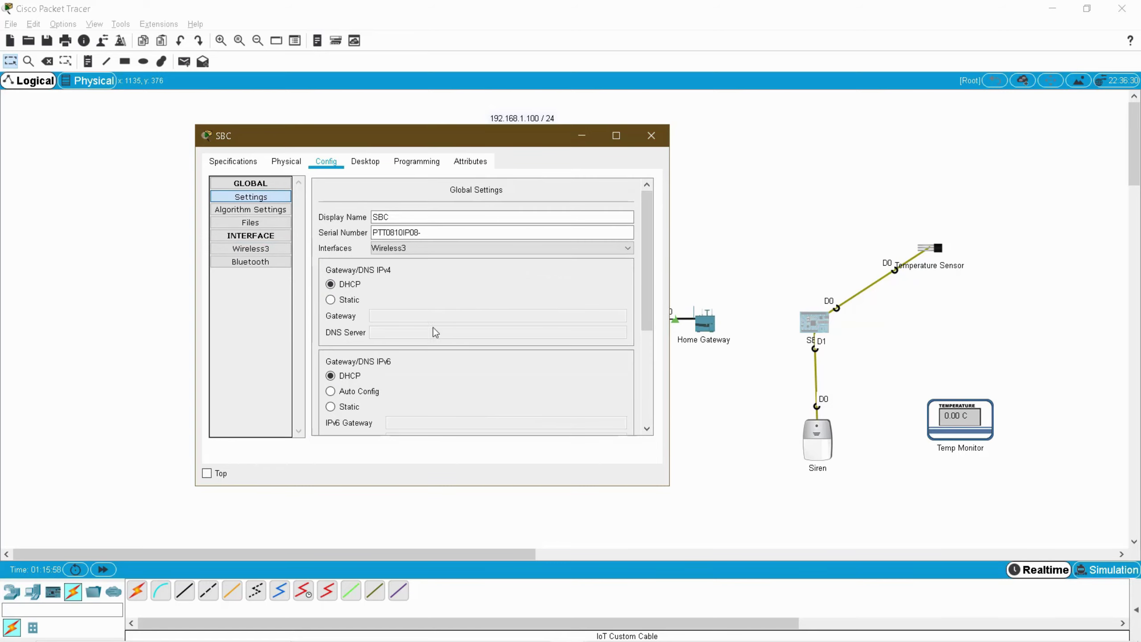
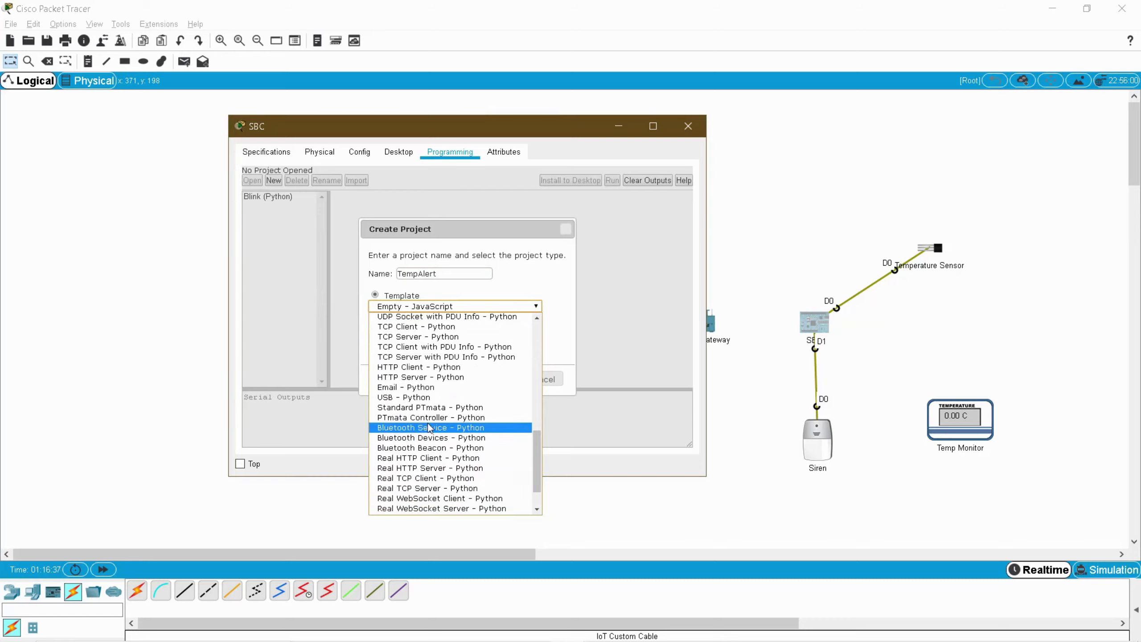
- Create the TempAlert project from the Email - Python template and open main.py
click(405, 388)
click(492, 379)
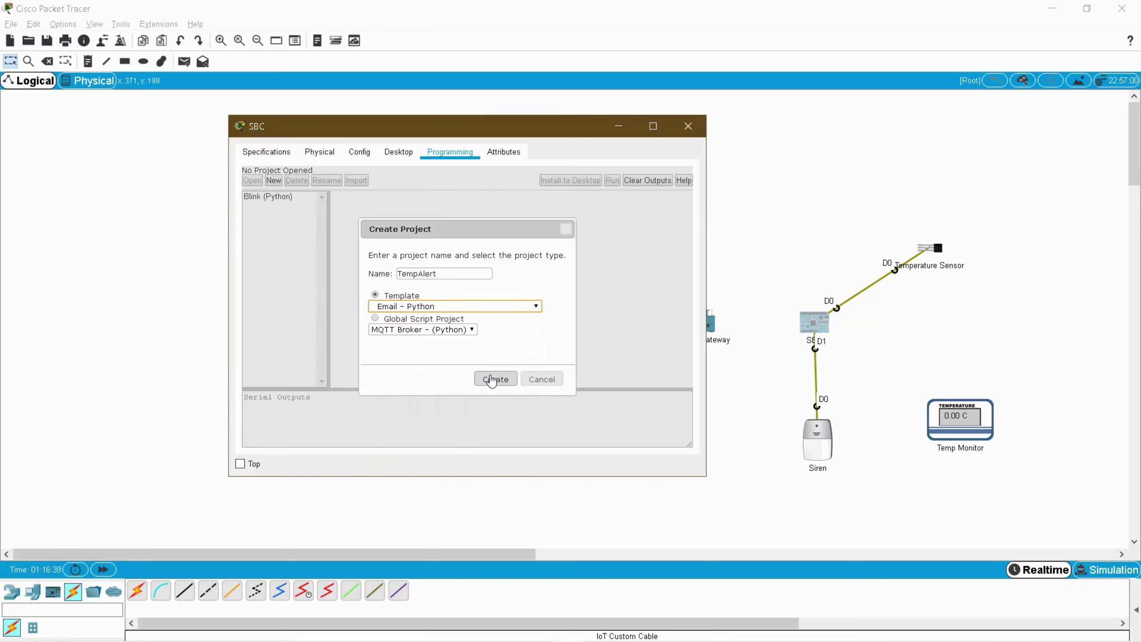
double_click(258, 208)
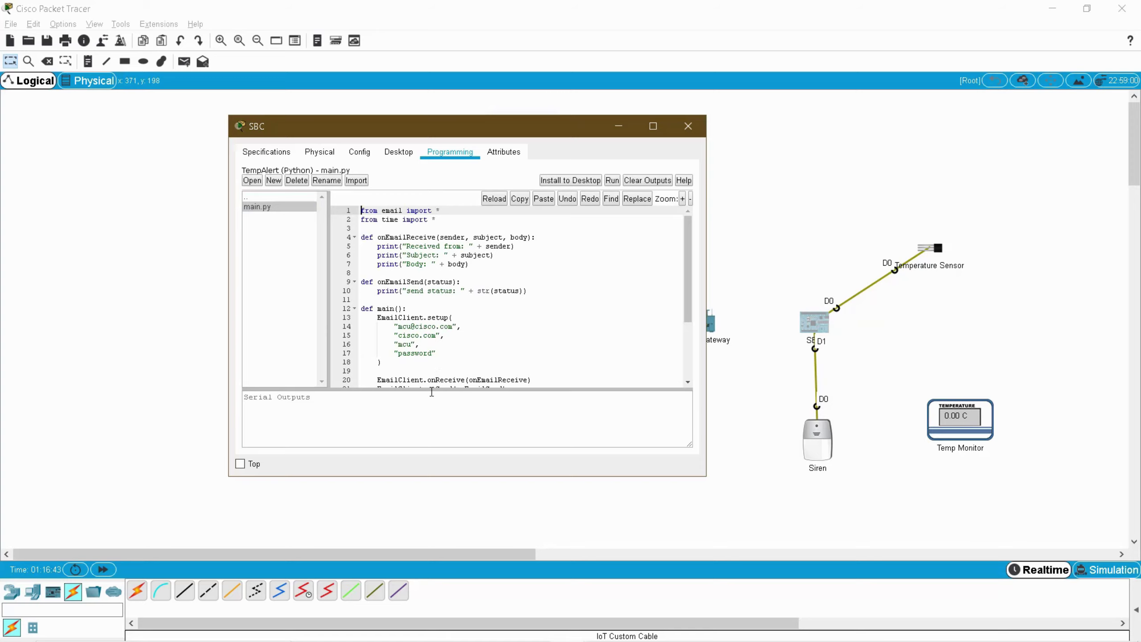
- Enlarge the SBC code editor and window, raising the code font five steps
drag(432, 390, 472, 418)
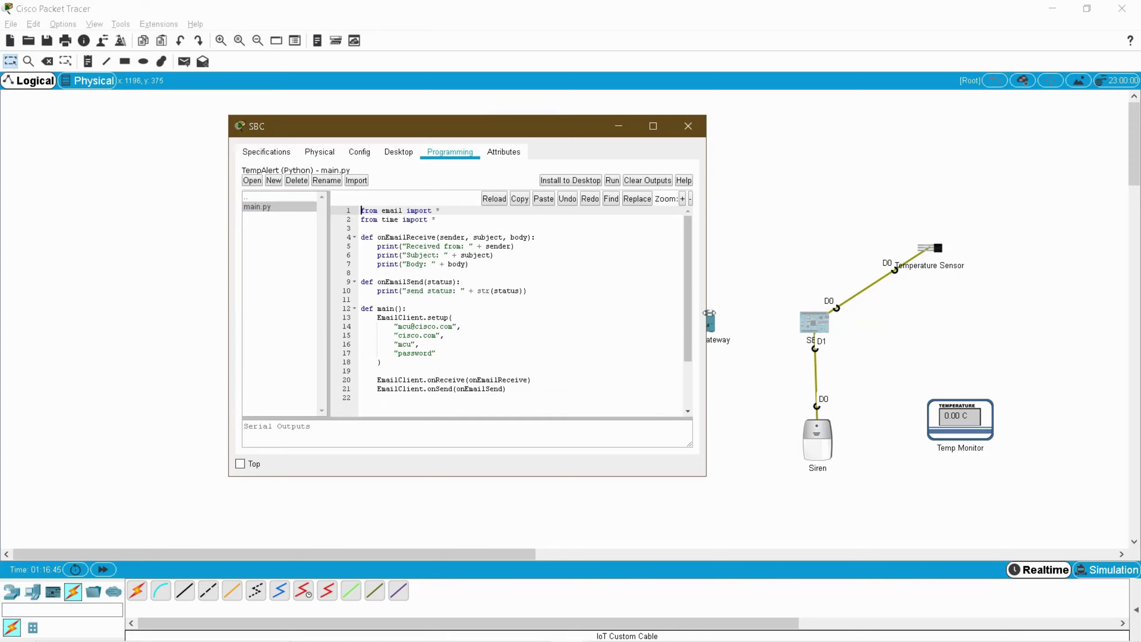
drag(712, 313, 899, 313)
drag(522, 132, 323, 128)
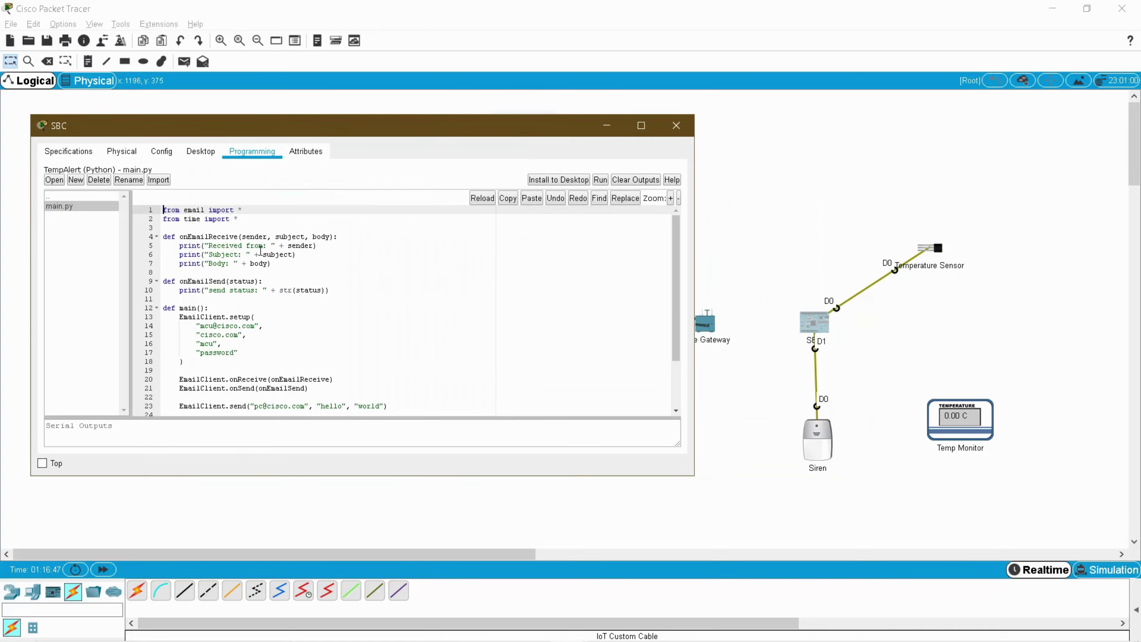
click(669, 199)
click(670, 200)
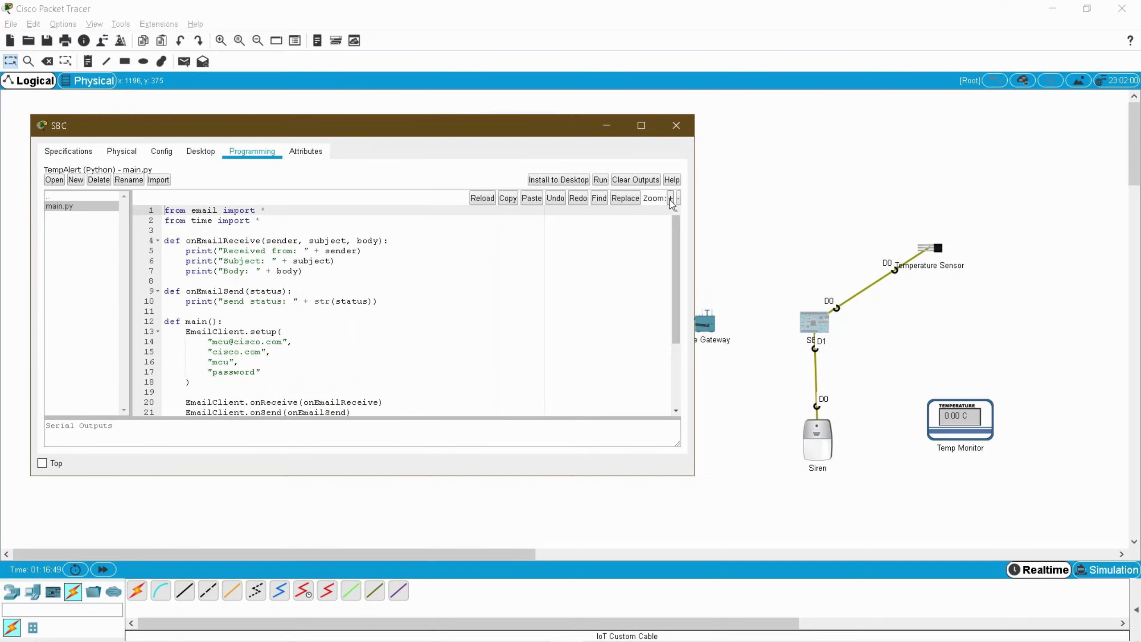
click(670, 200)
click(670, 200)
click(670, 200)
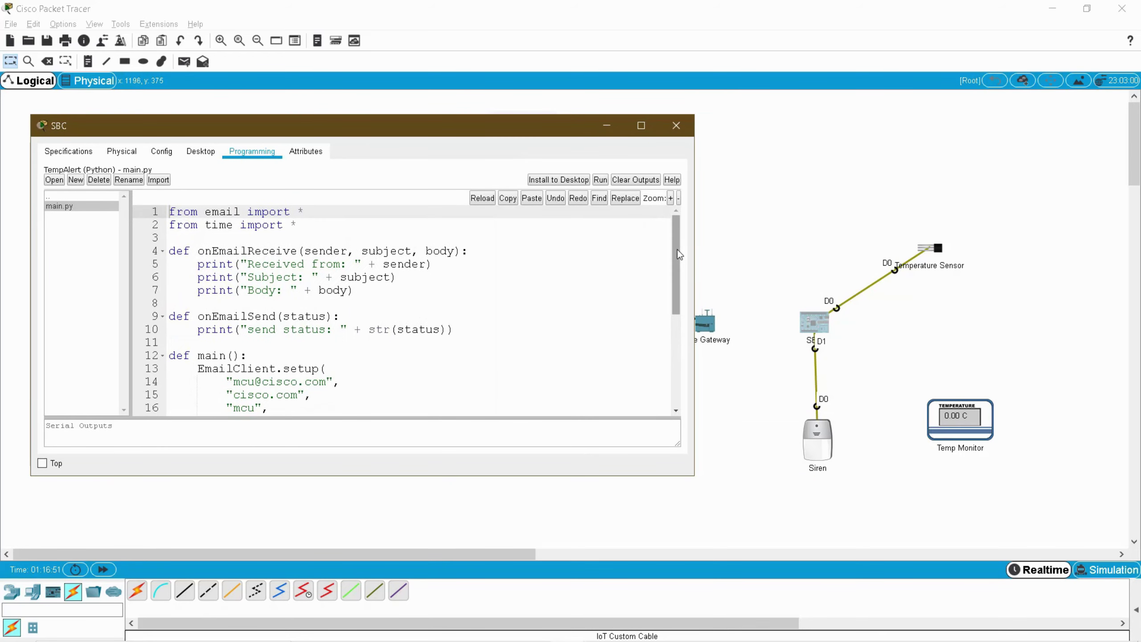
drag(678, 252, 677, 275)
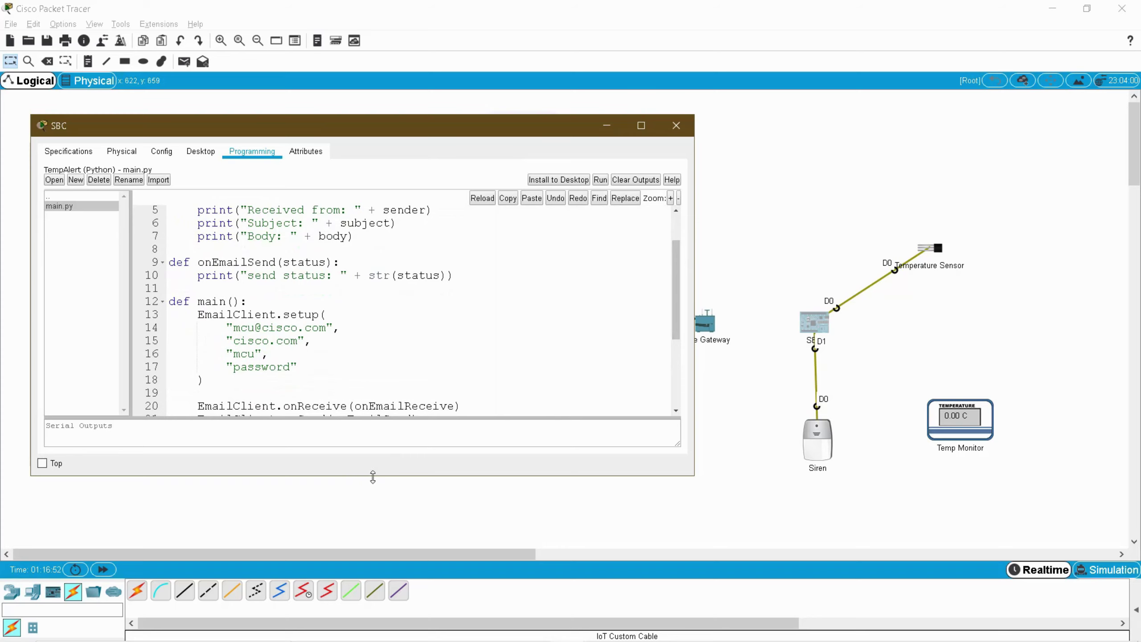
drag(372, 475, 372, 529)
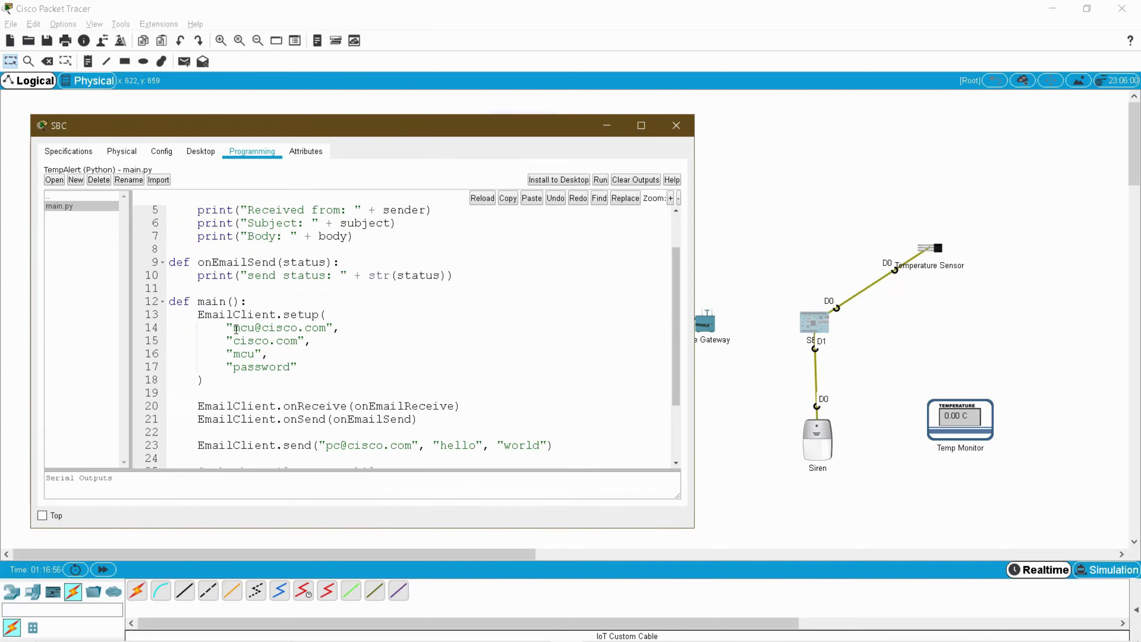
- Review the sender address, cisco.com domain, user name and password on lines 14-17
click(233, 329)
key(shift+Right)
key(shift+Right)
key(shift+Right)
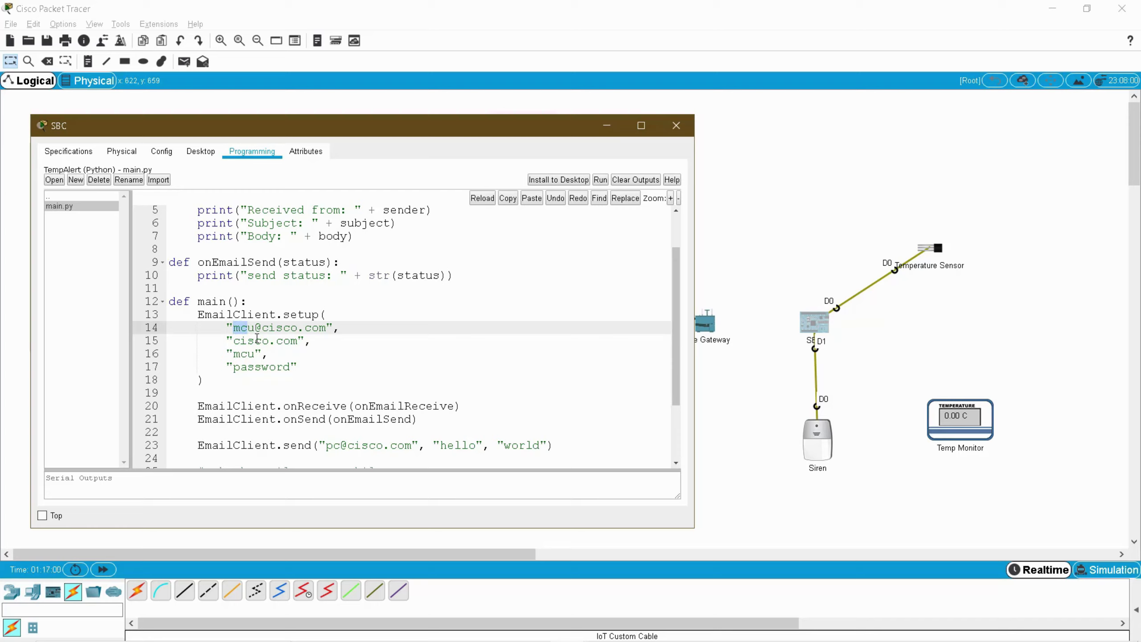
click(256, 340)
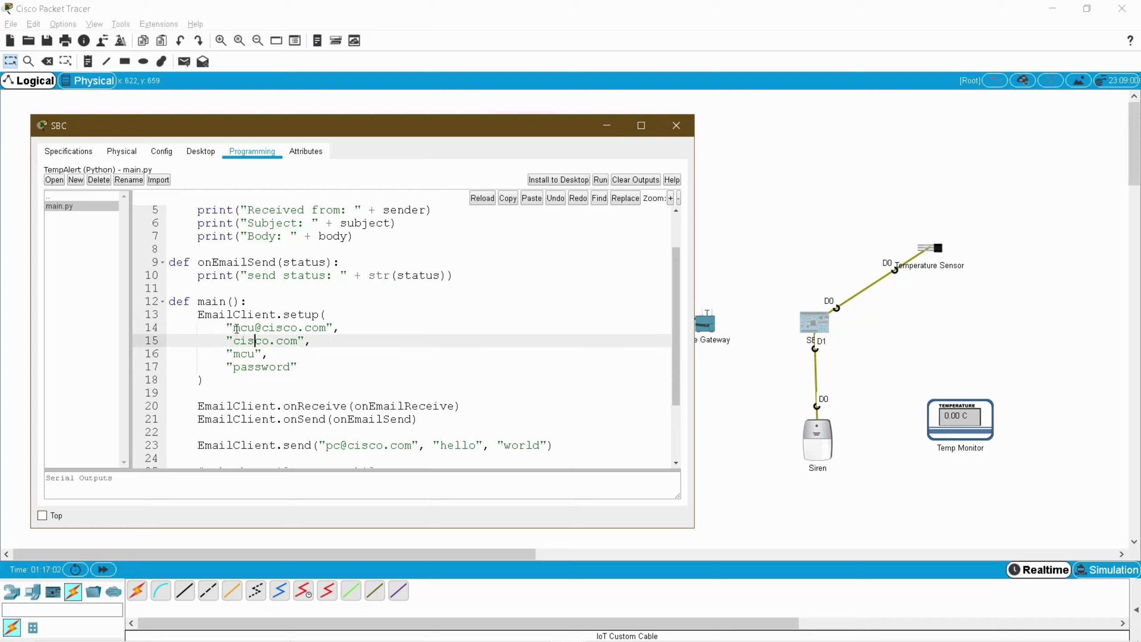
drag(236, 329, 326, 329)
click(279, 328)
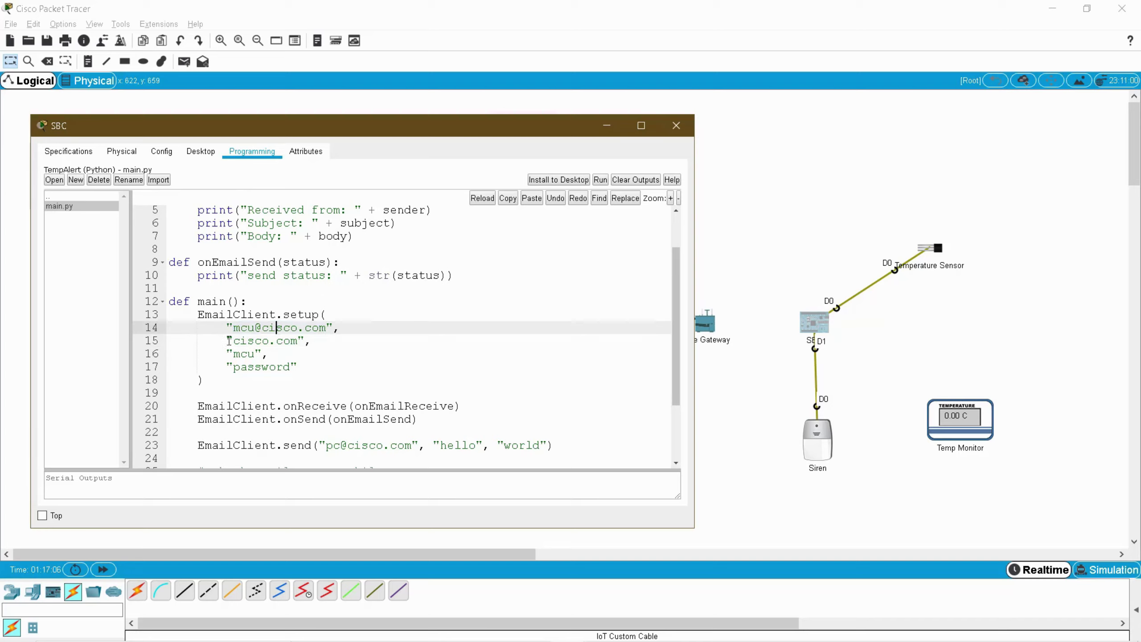
drag(232, 341, 302, 340)
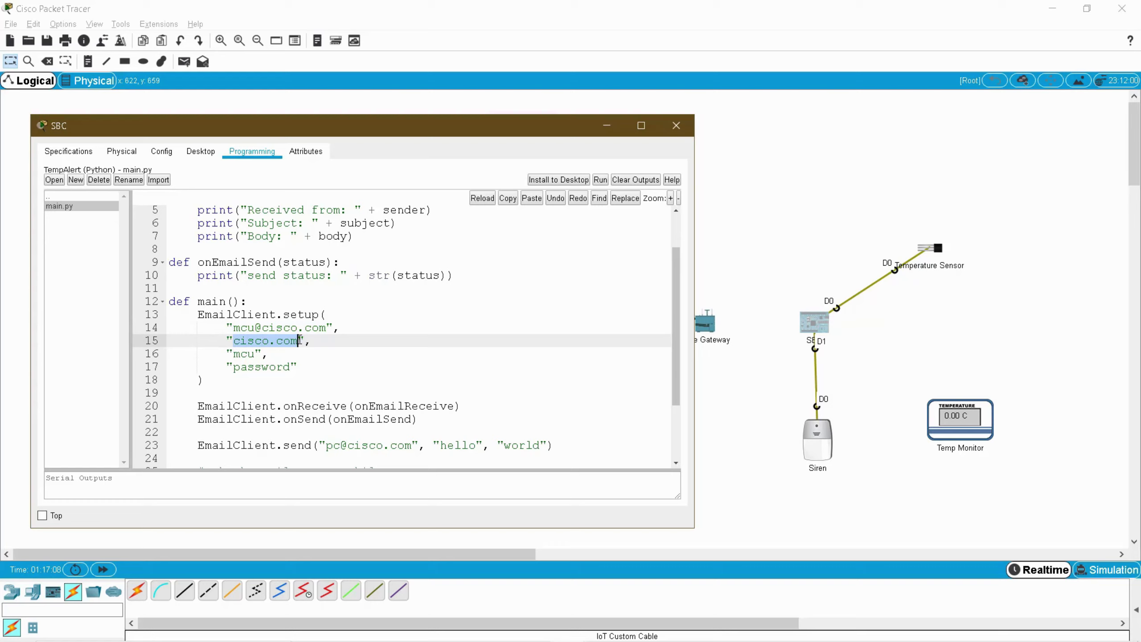
double_click(244, 354)
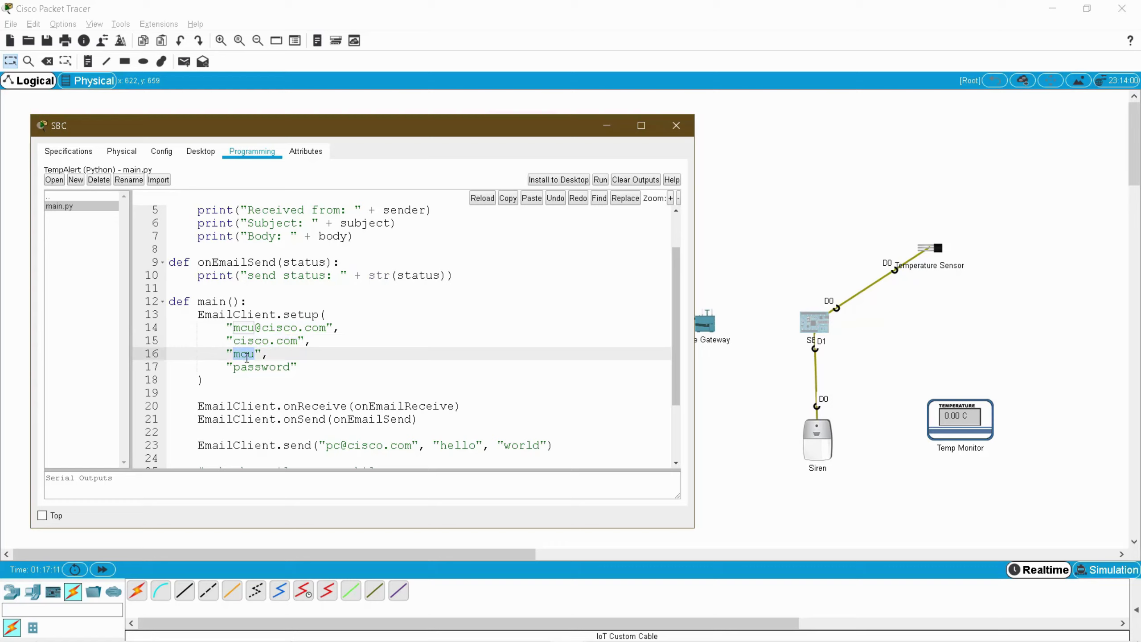
double_click(247, 358)
double_click(247, 367)
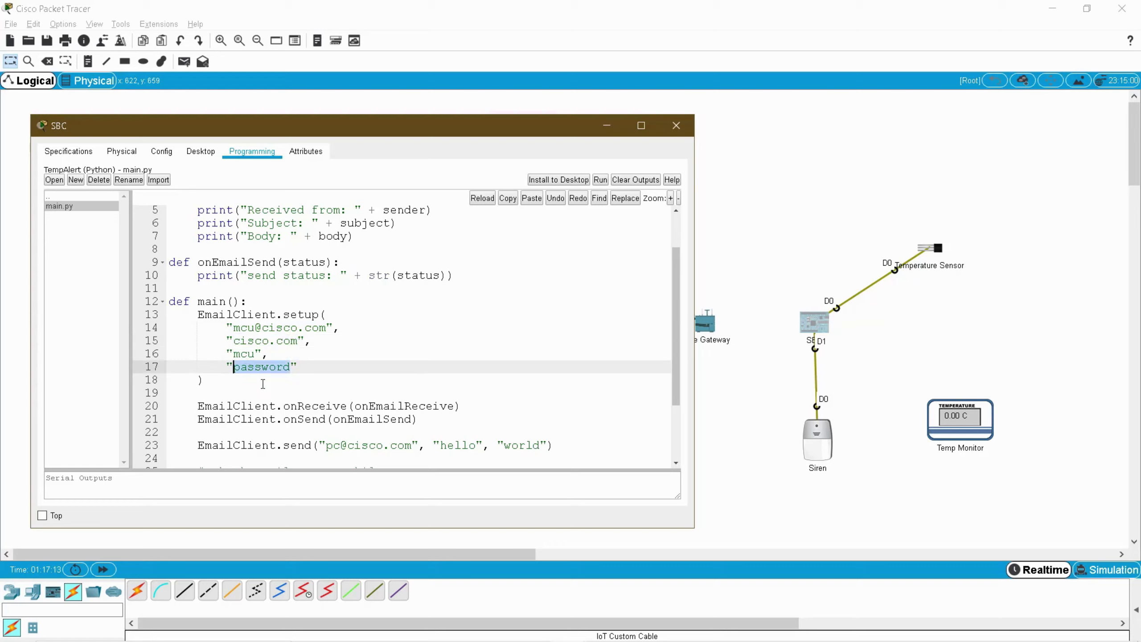
- Review the line 23 send call: recipient address, 'hello' subject and 'world' body, then close the SBC
scroll(400, 362, down, 1)
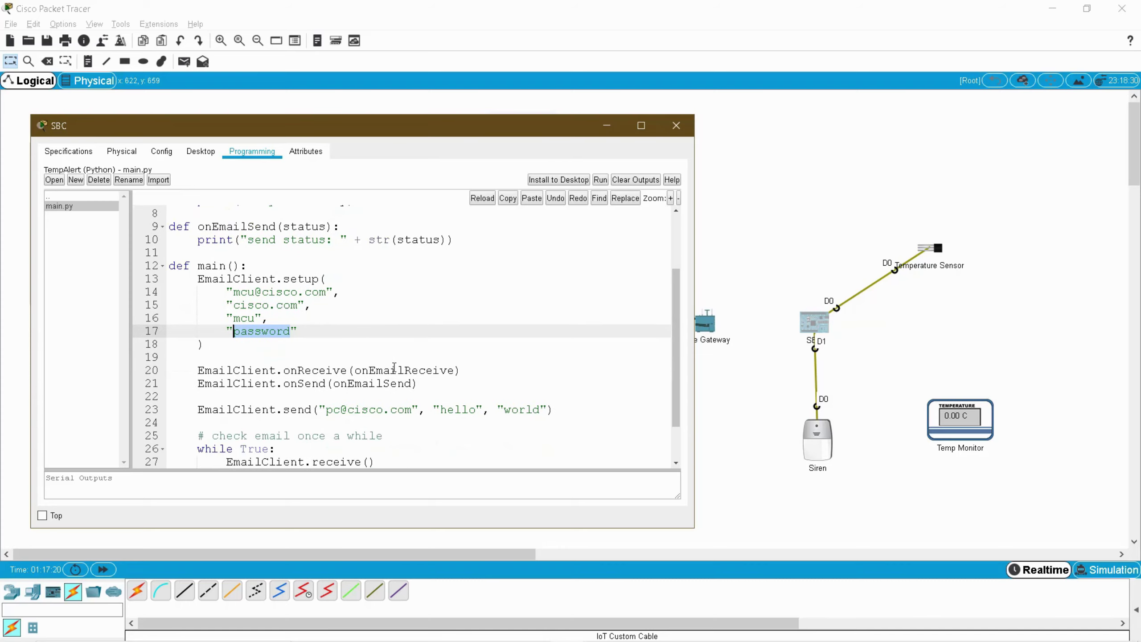
double_click(338, 410)
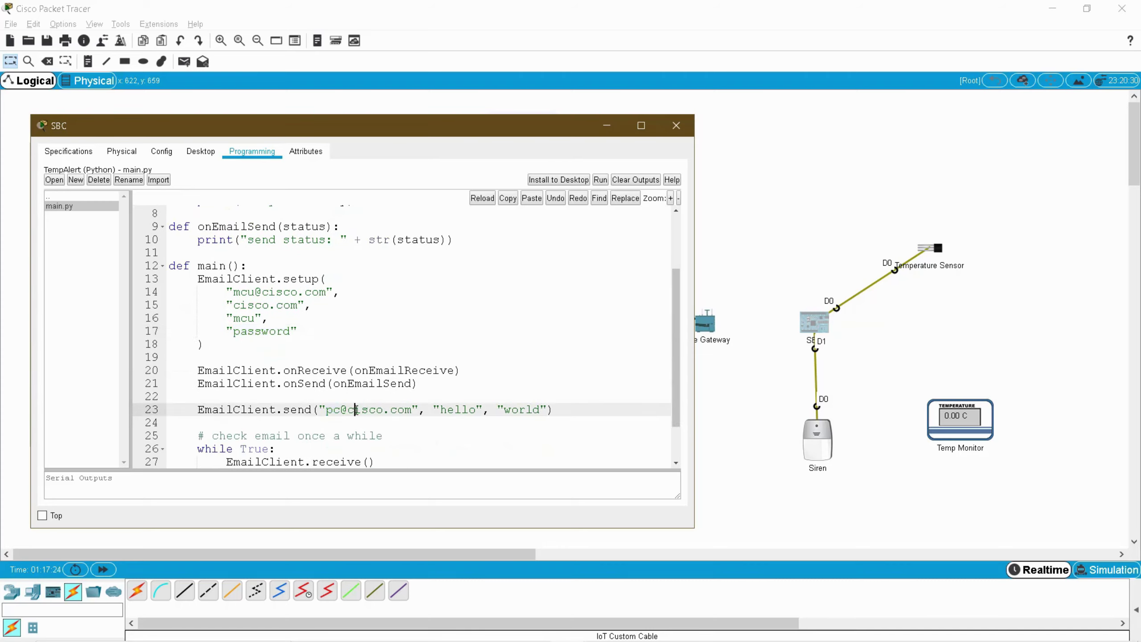
drag(355, 411, 412, 410)
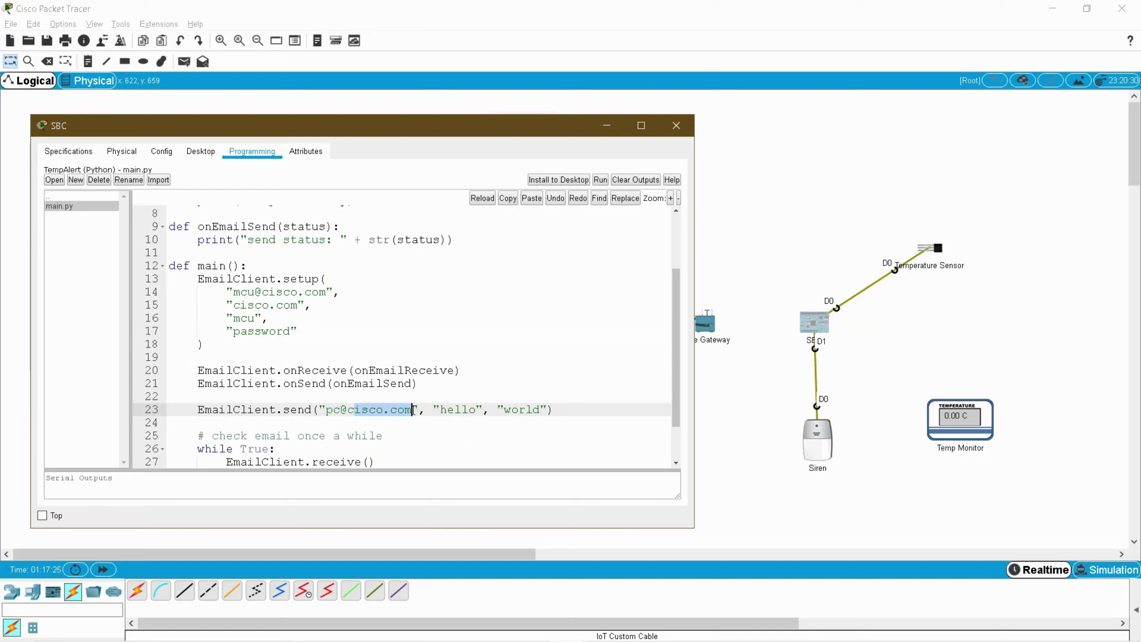
click(455, 410)
double_click(455, 410)
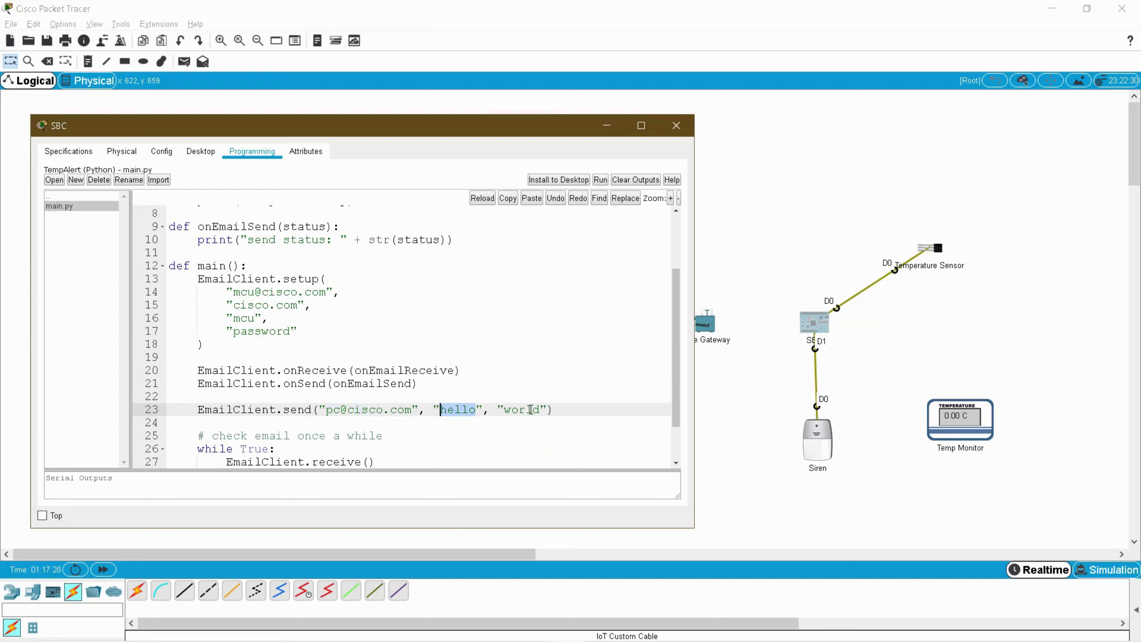
double_click(530, 410)
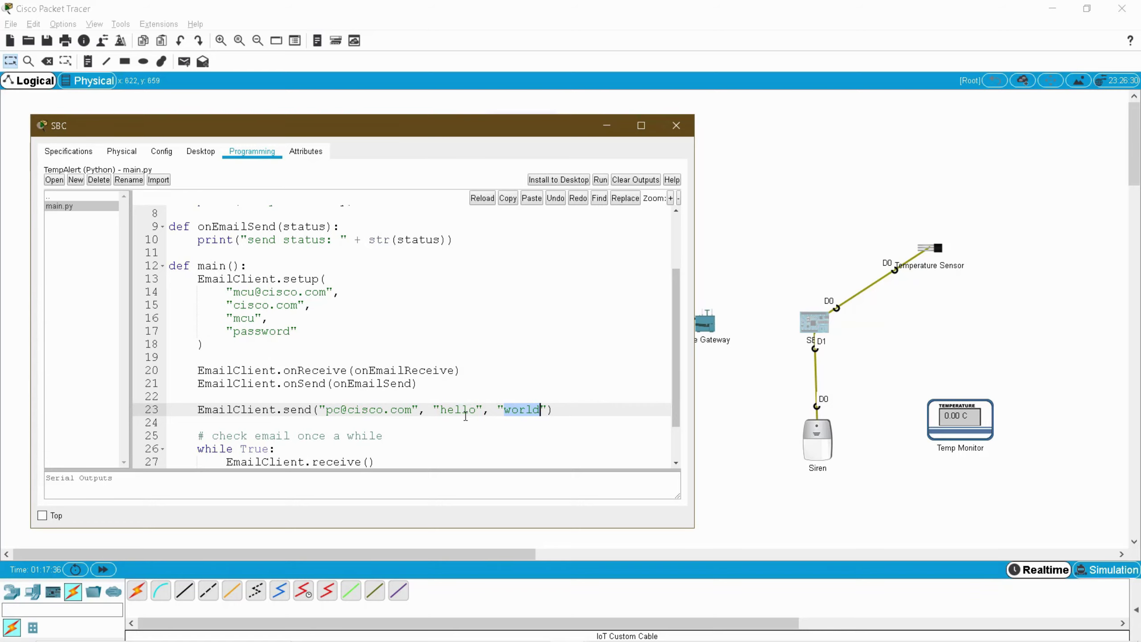
click(677, 125)
- Set the IoT SERVER's email service domain to cisco.com
click(523, 153)
click(447, 307)
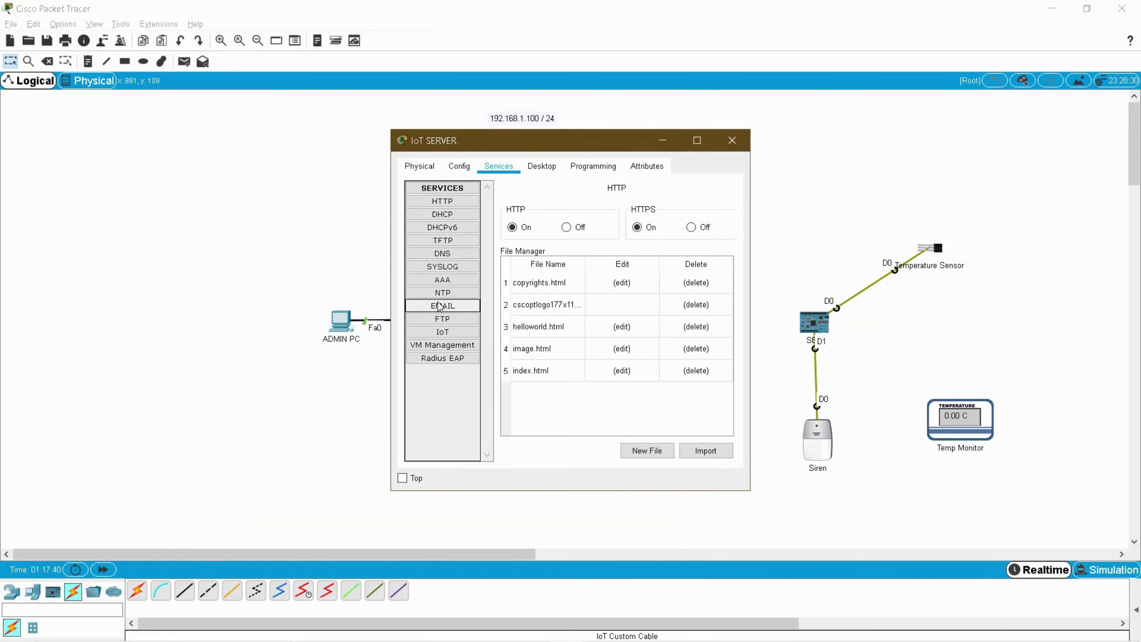
drag(750, 310, 1003, 310)
drag(616, 142, 482, 147)
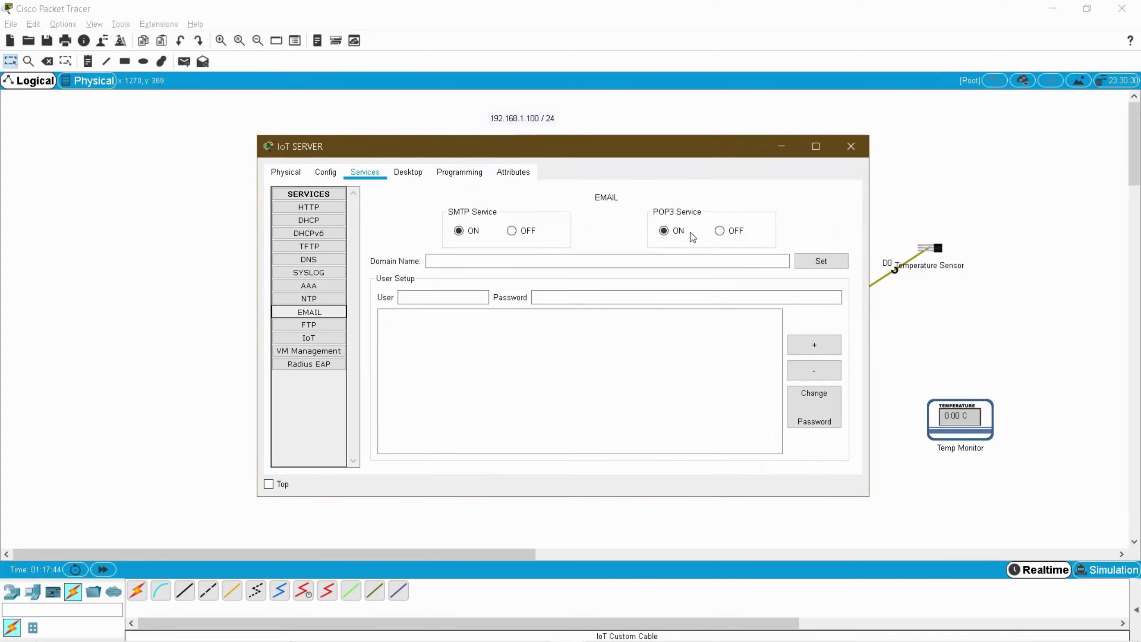
click(518, 263)
text(cisco)
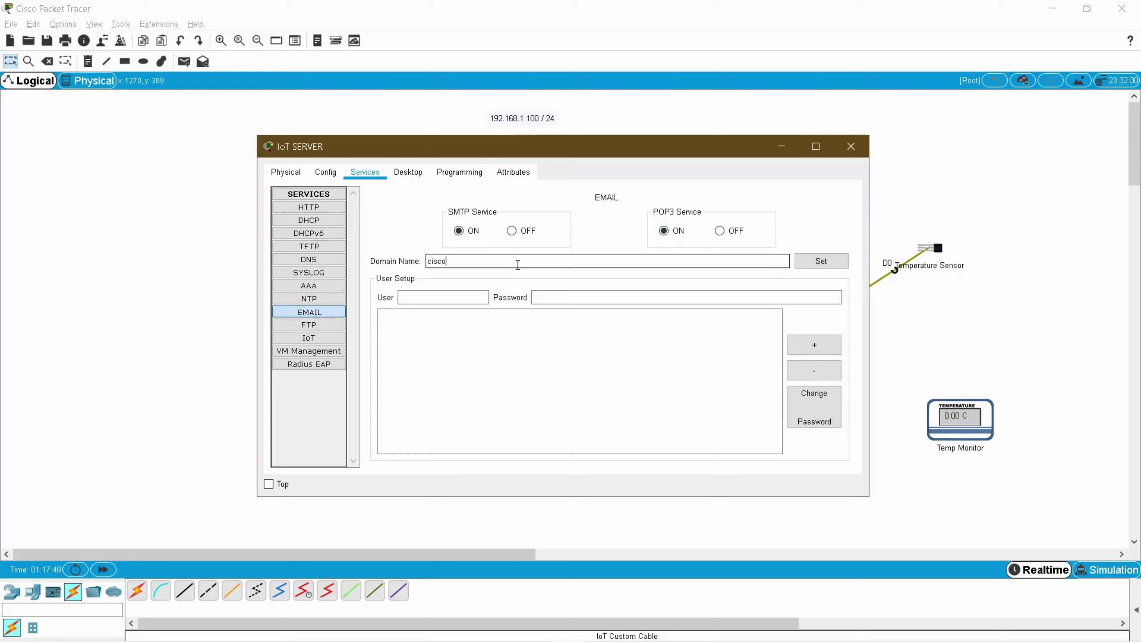
text(.com)
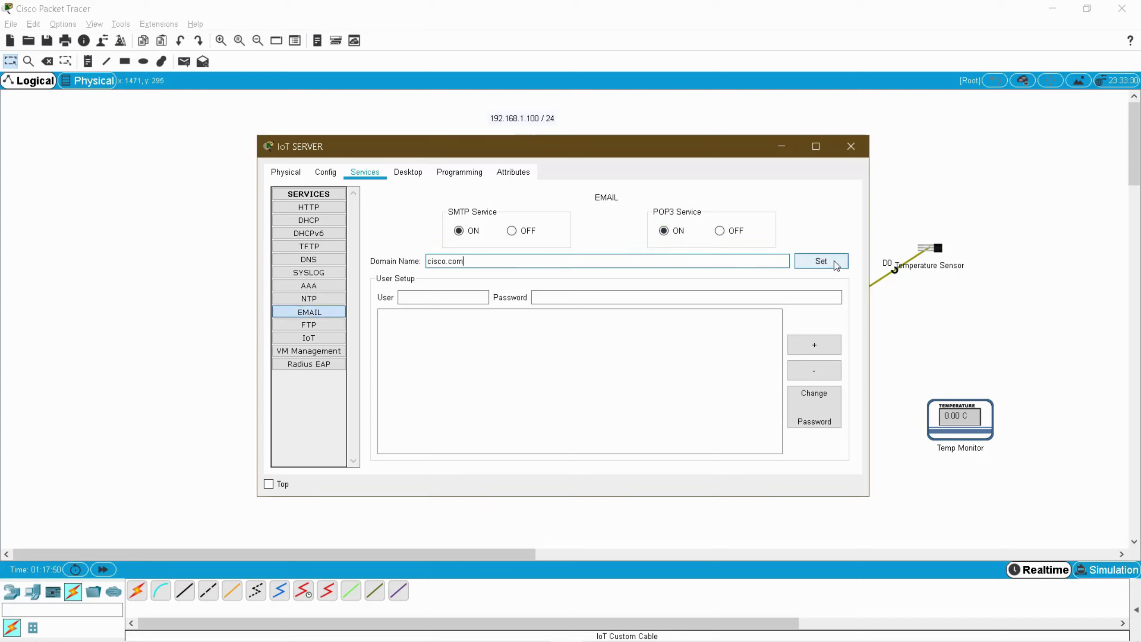
click(834, 263)
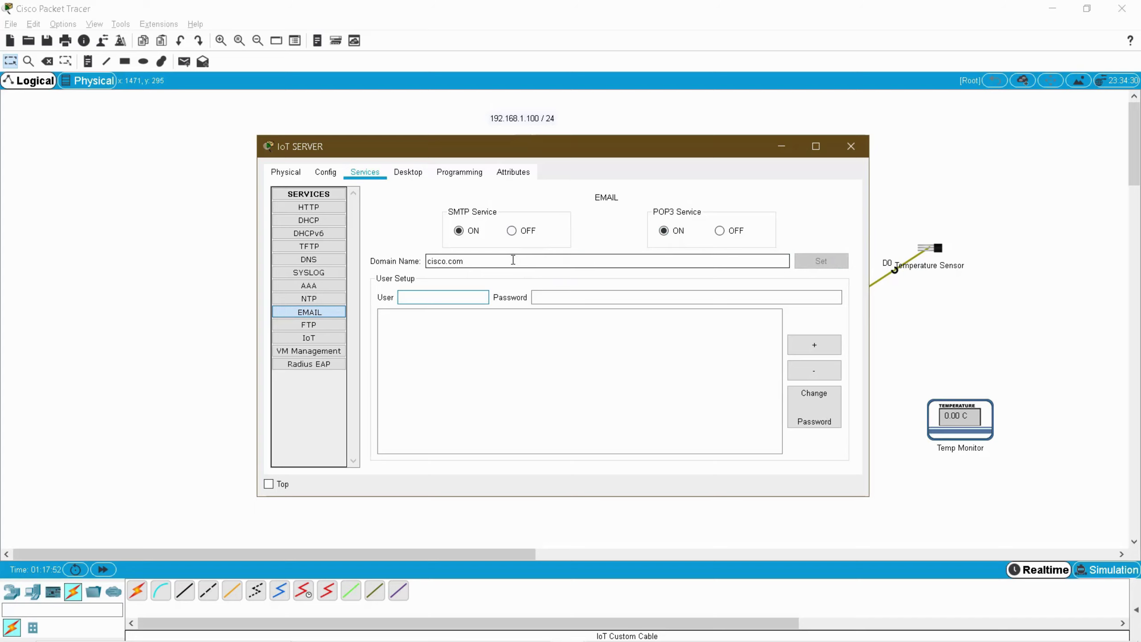
- Add the SBC's mail user mcu with its password
text(mcu)
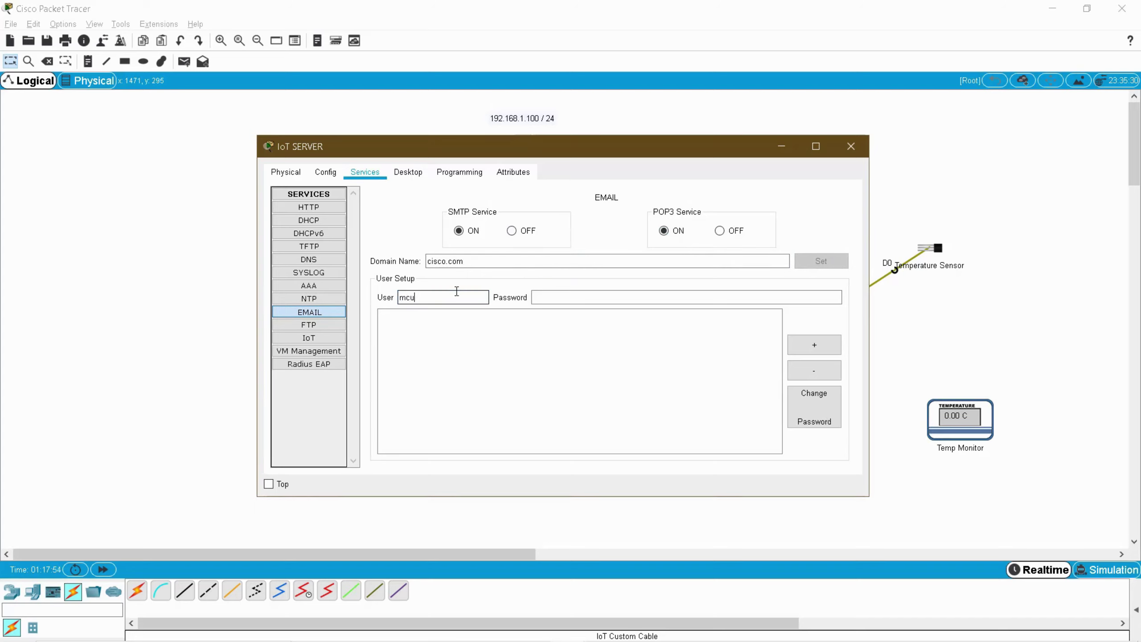
key(Tab)
text(pass)
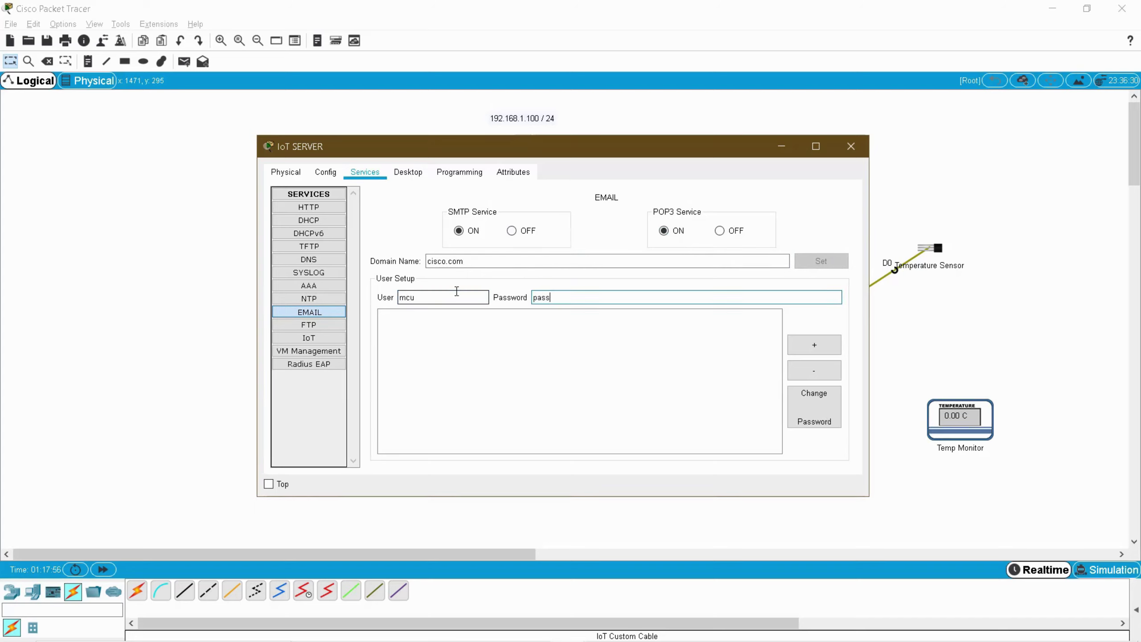
text(word)
click(812, 345)
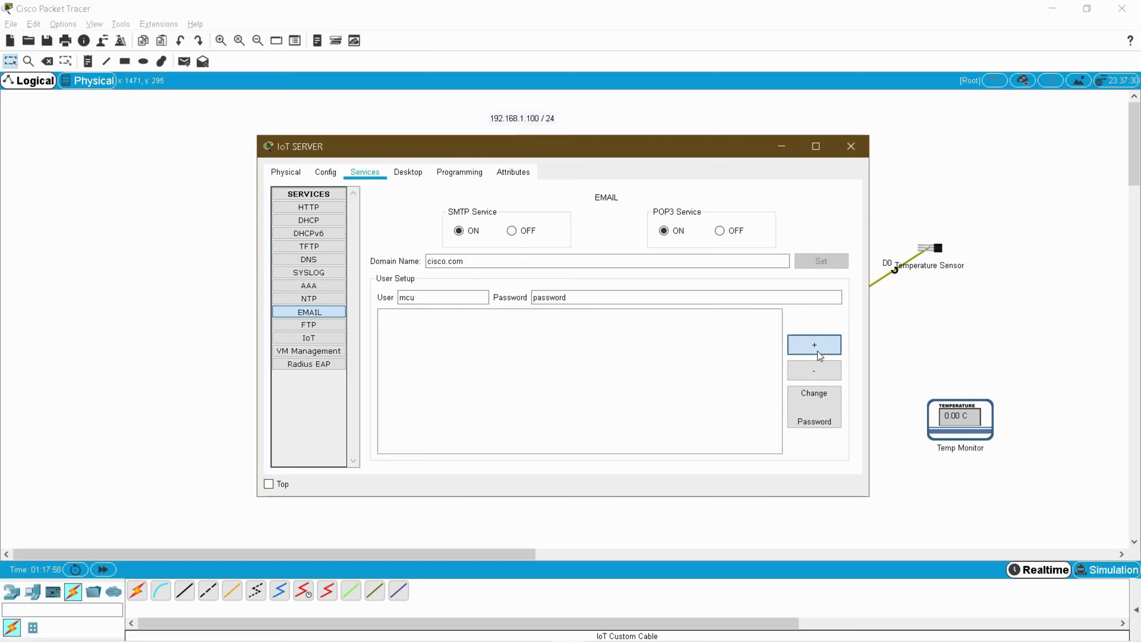
- Add a second mail user pc with its password and check both stored accounts
click(414, 297)
text(pc)
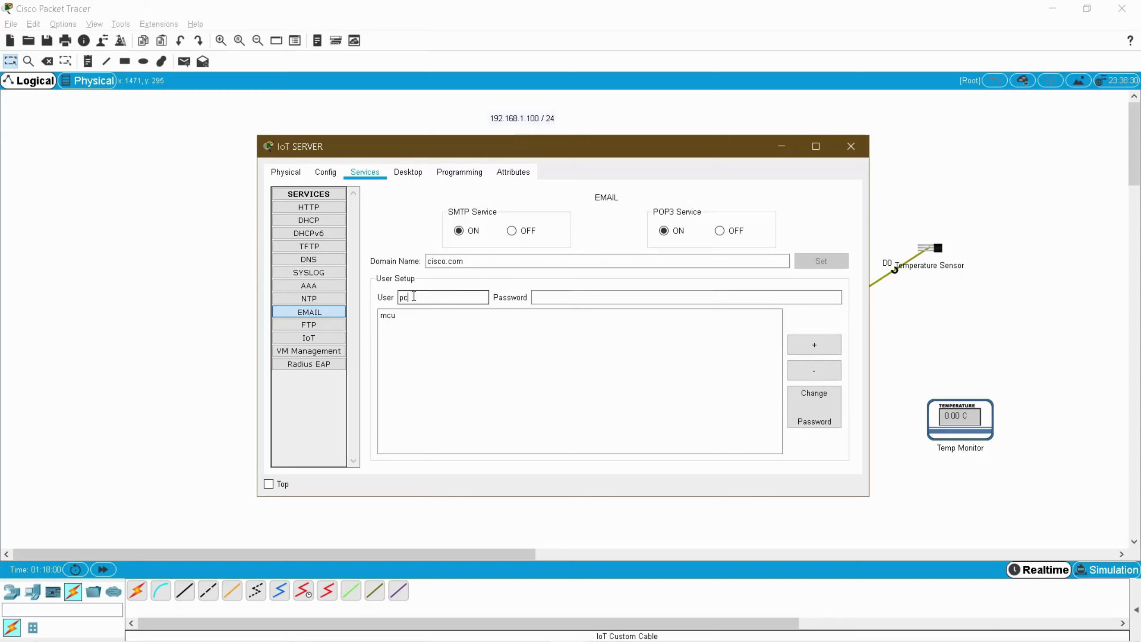
key(Tab)
text(pc)
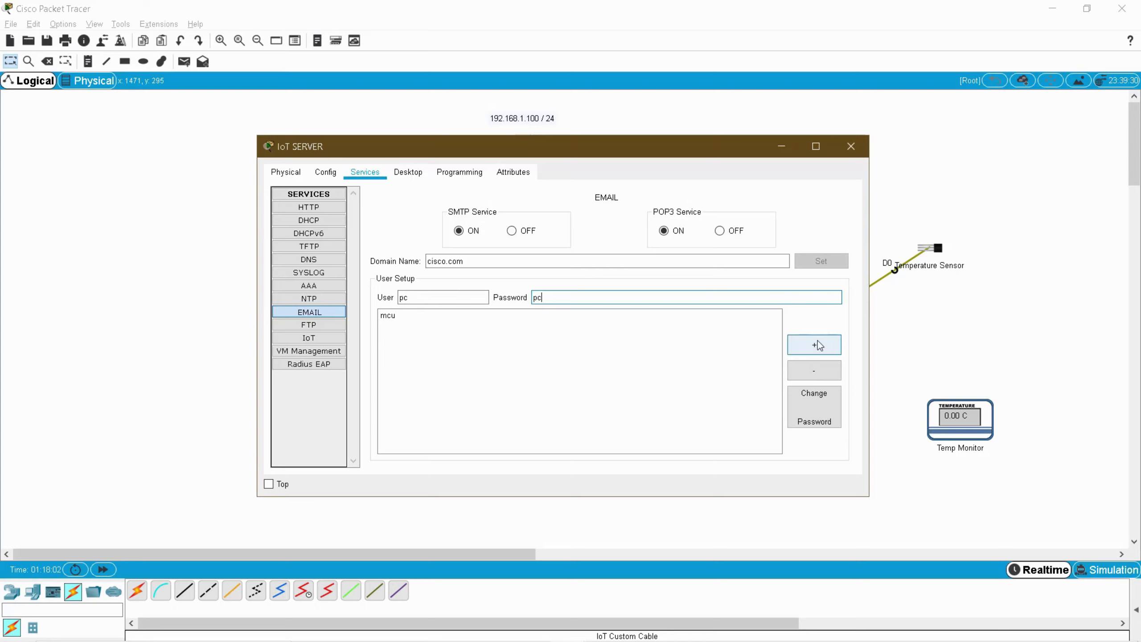
click(816, 342)
click(419, 327)
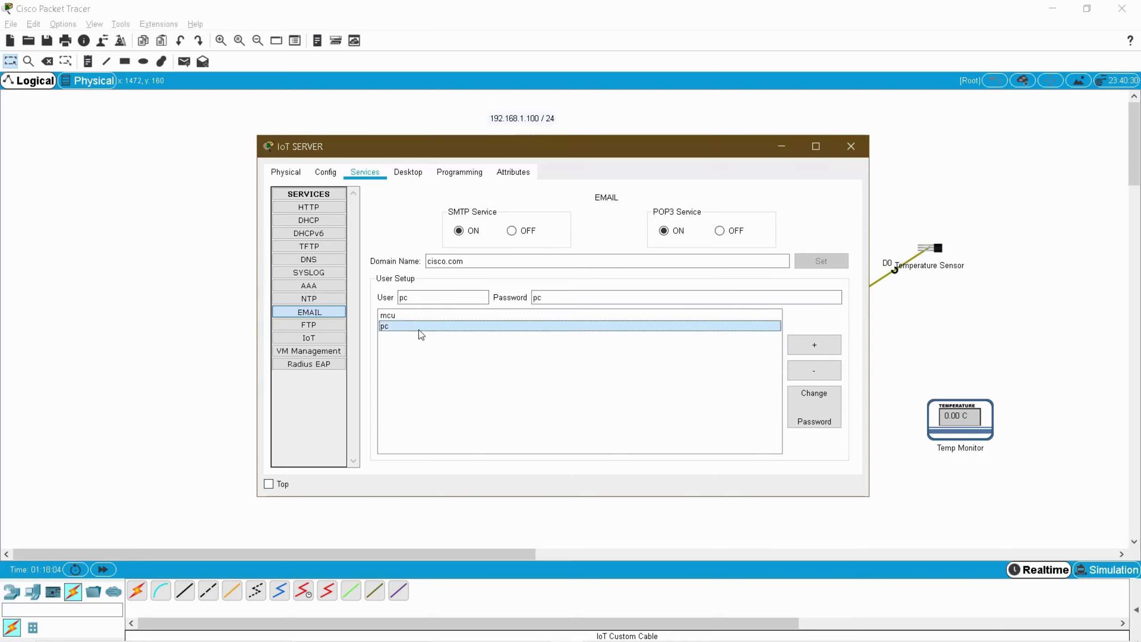
click(411, 316)
click(408, 329)
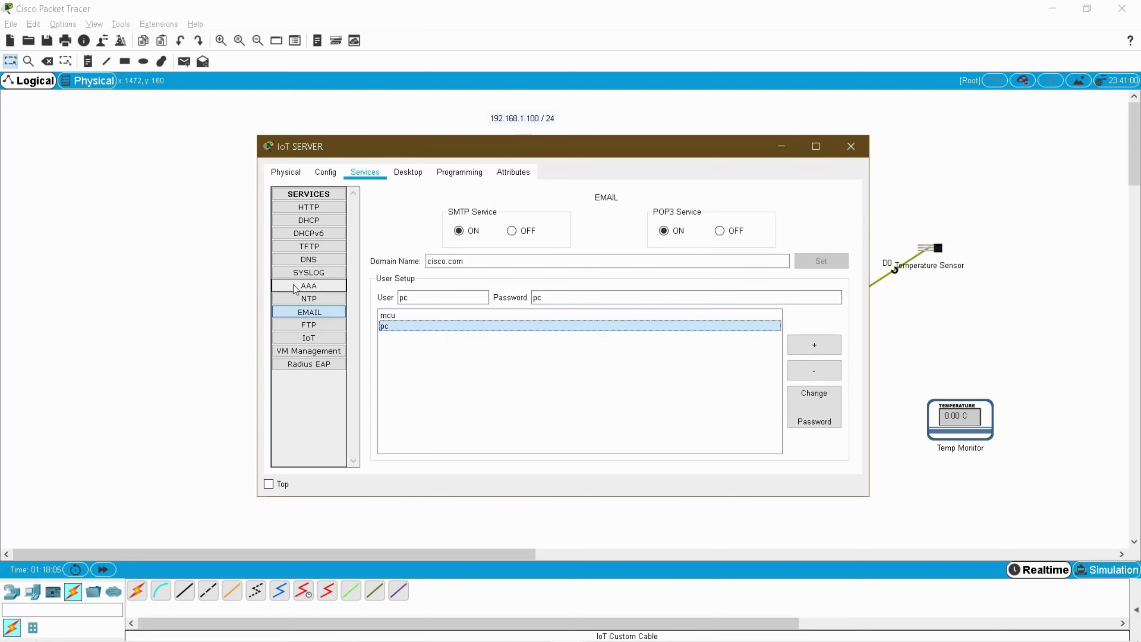
- Turn DNS on and add an A Record mapping cisco.com to 192.168.1.100
click(312, 264)
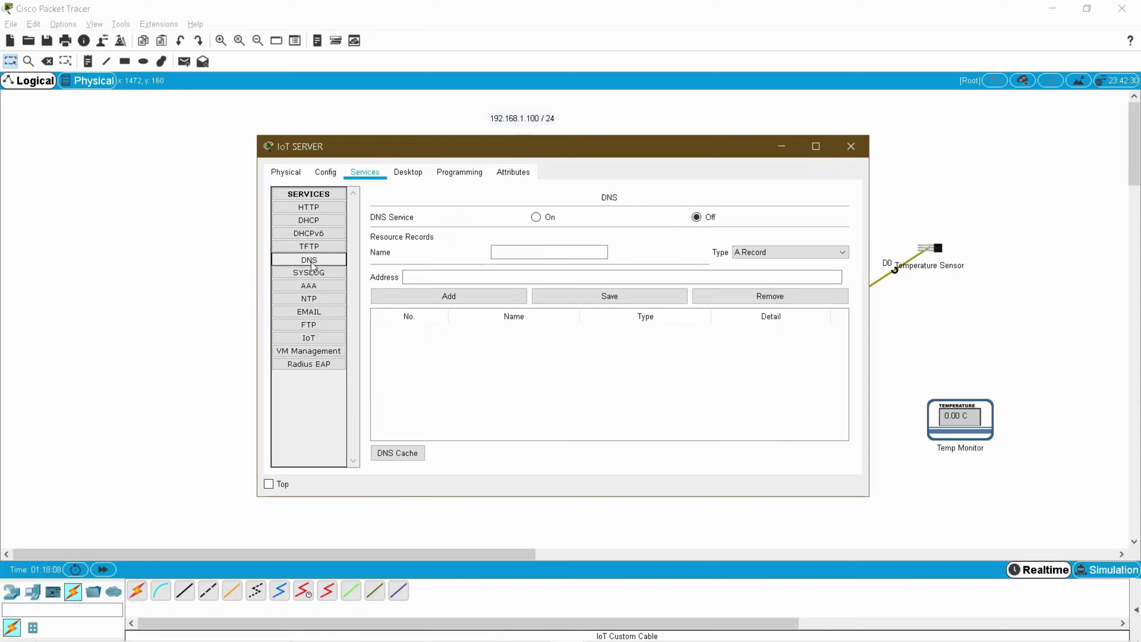
click(536, 217)
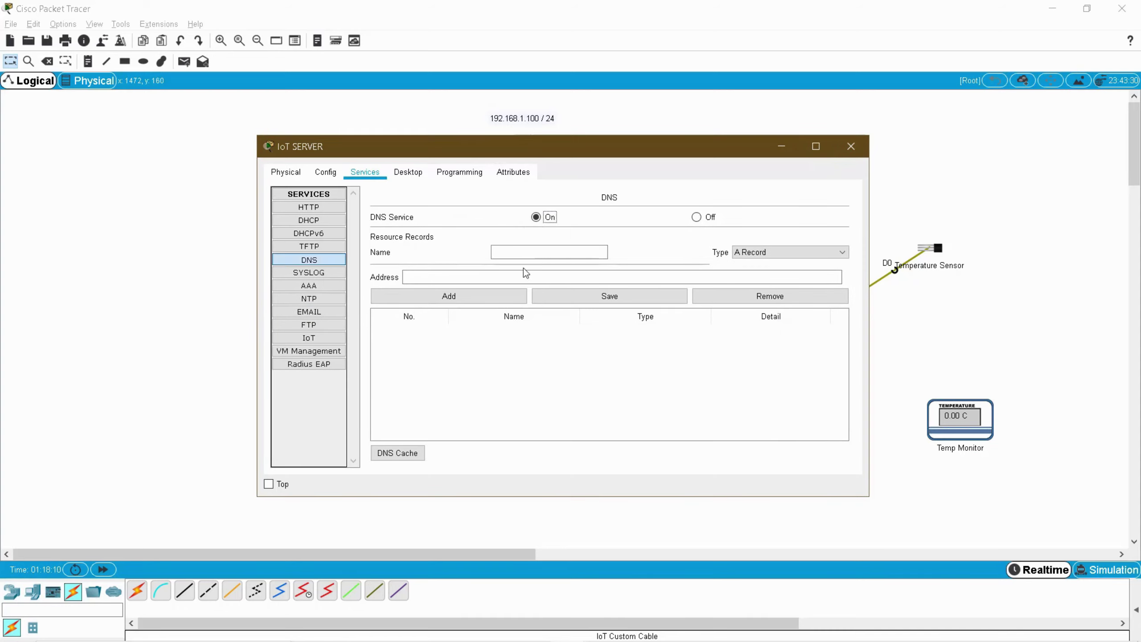
click(525, 256)
text(cisco)
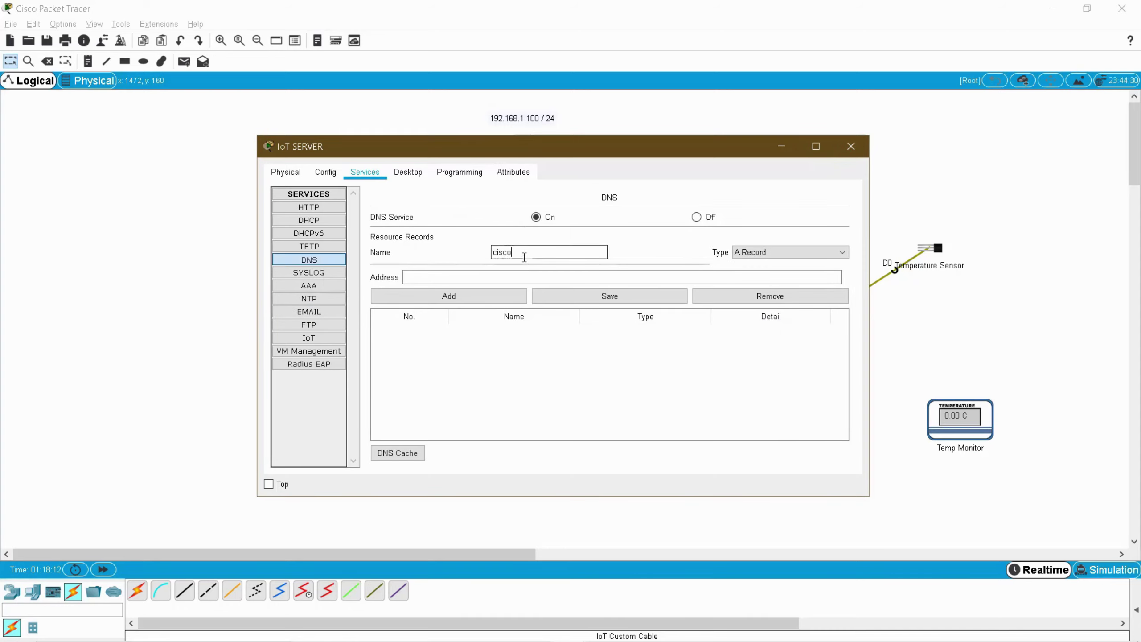
text(.com)
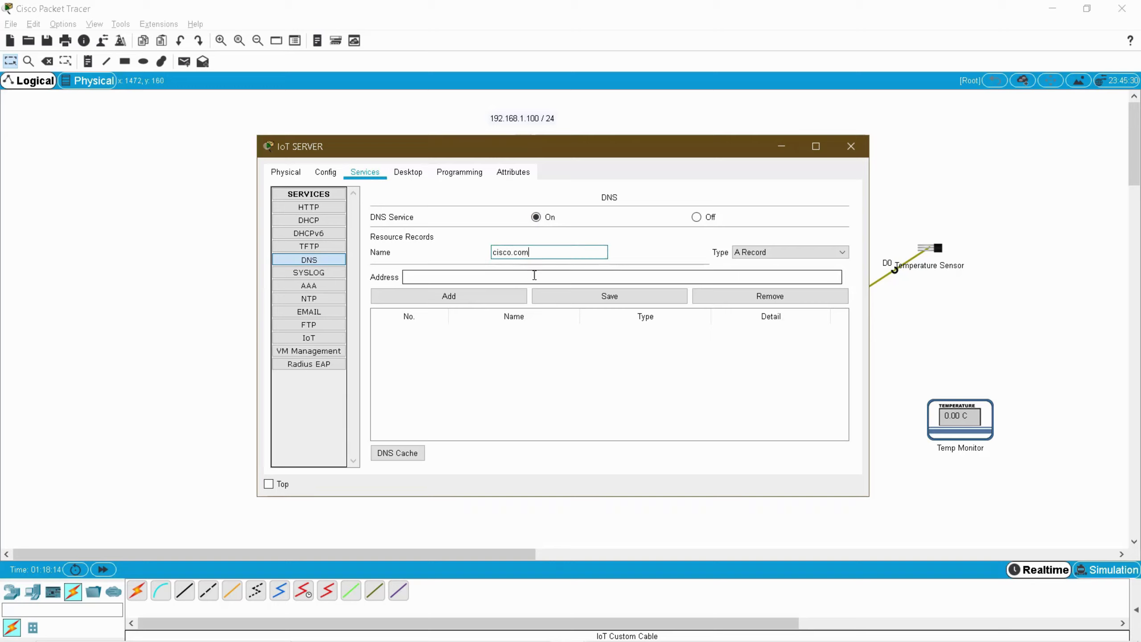
click(779, 252)
click(773, 260)
click(570, 279)
text(192.168.1)
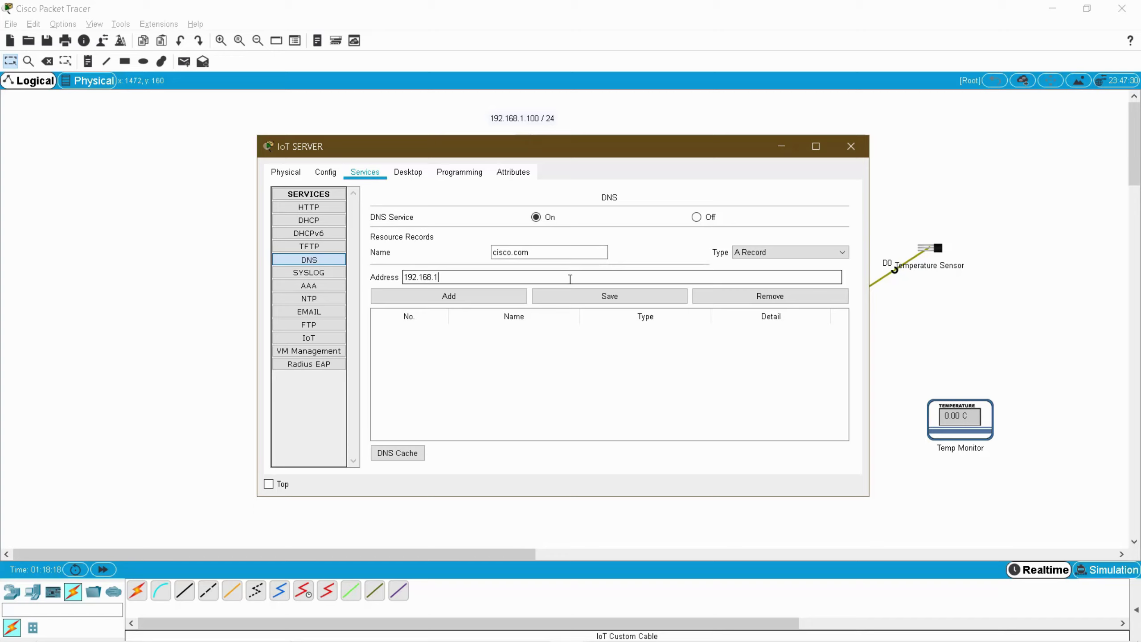
text(.100)
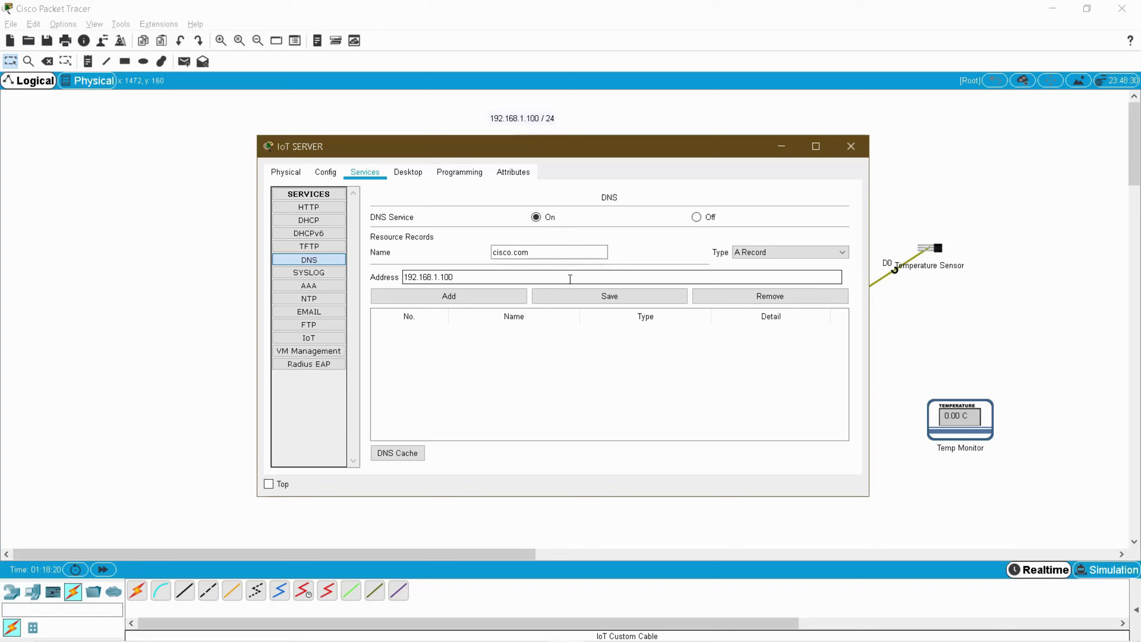
click(476, 297)
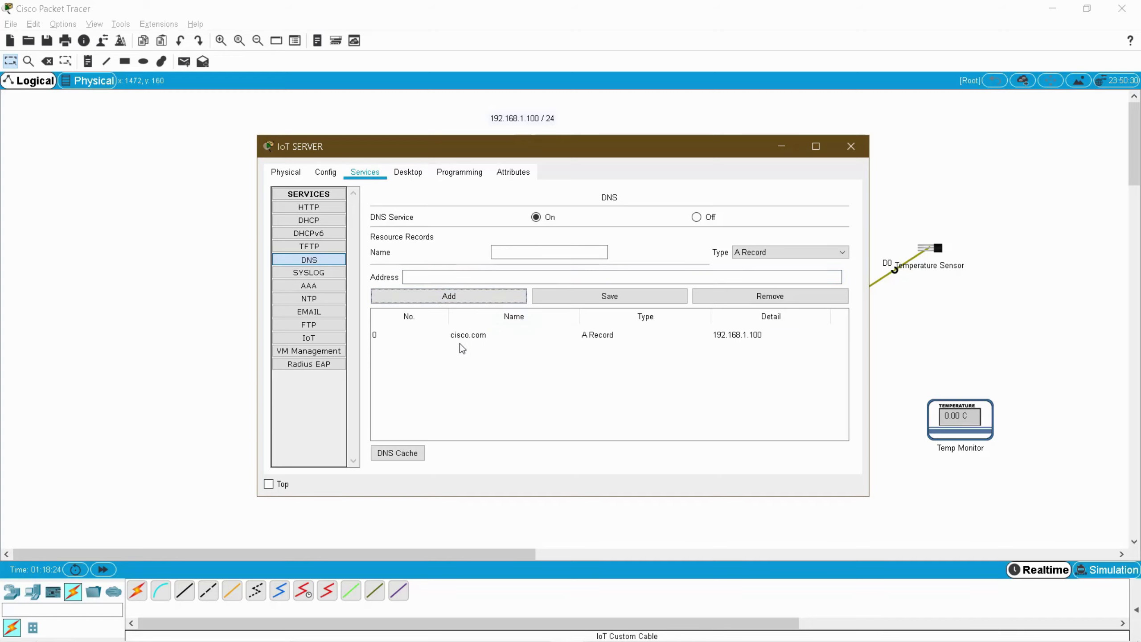
click(469, 342)
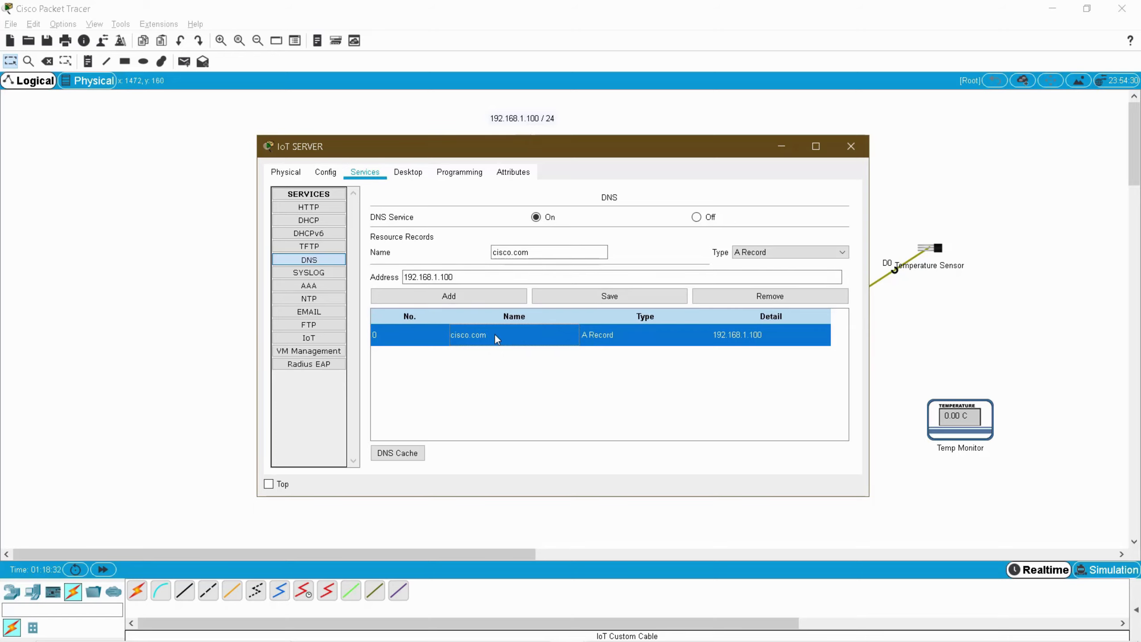
- Close the IoT SERVER and open the ADMIN PC's Email client setup
click(851, 149)
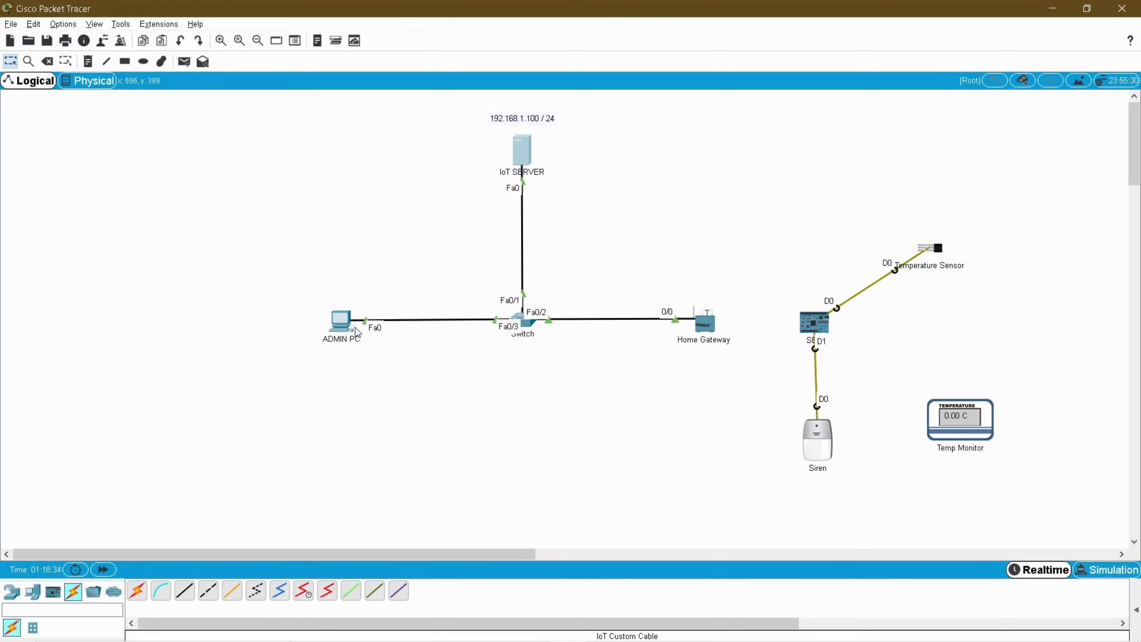
click(342, 323)
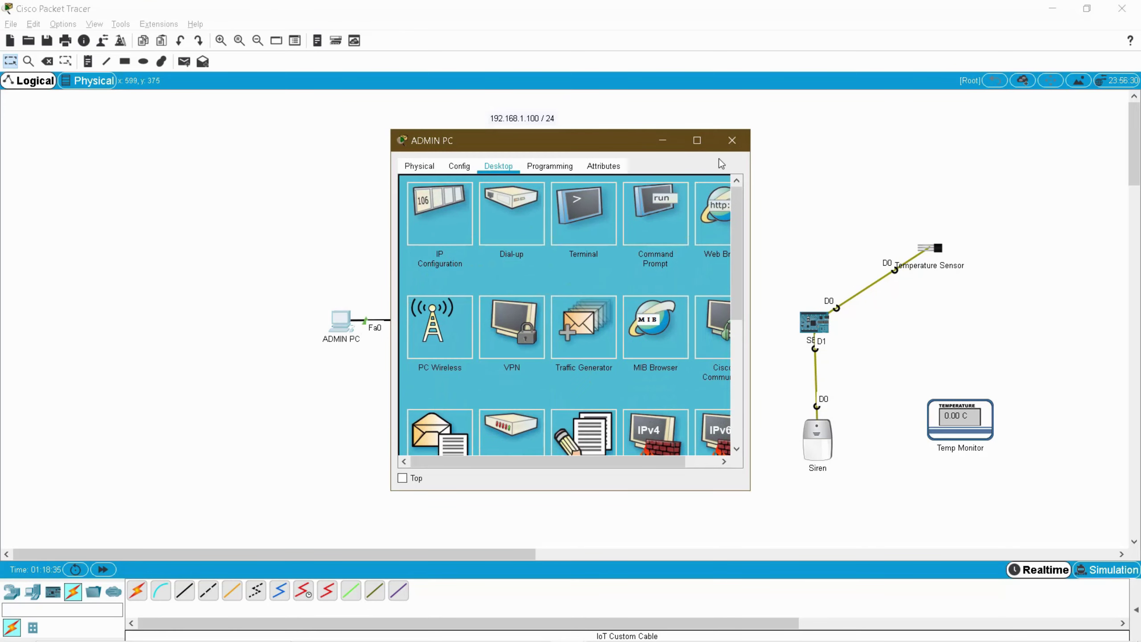
drag(750, 210, 876, 210)
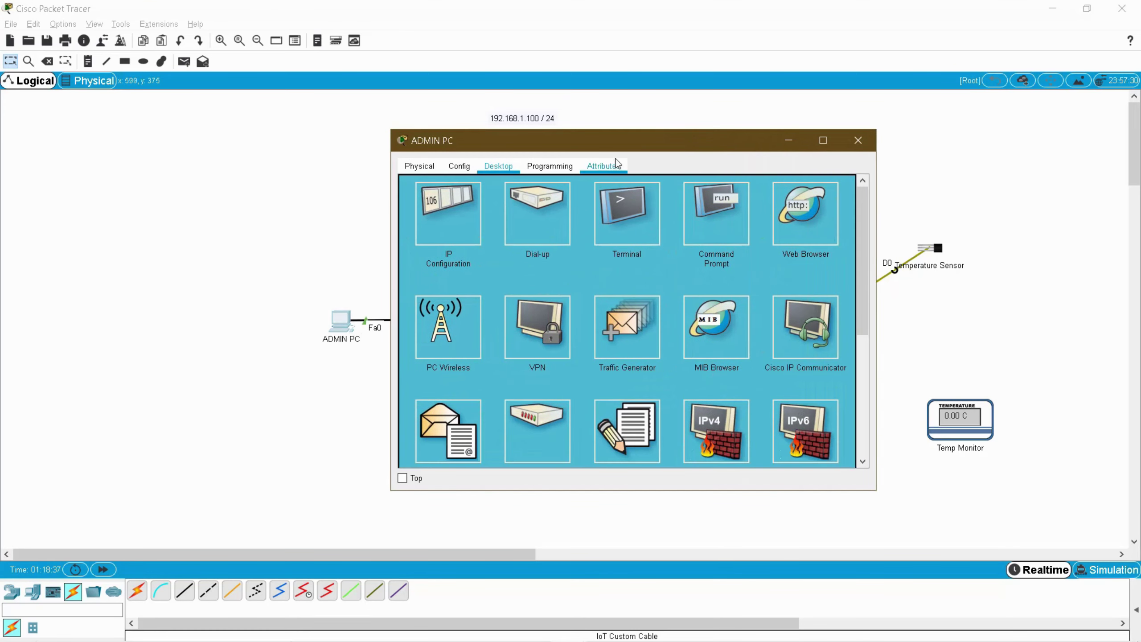
drag(608, 139, 432, 148)
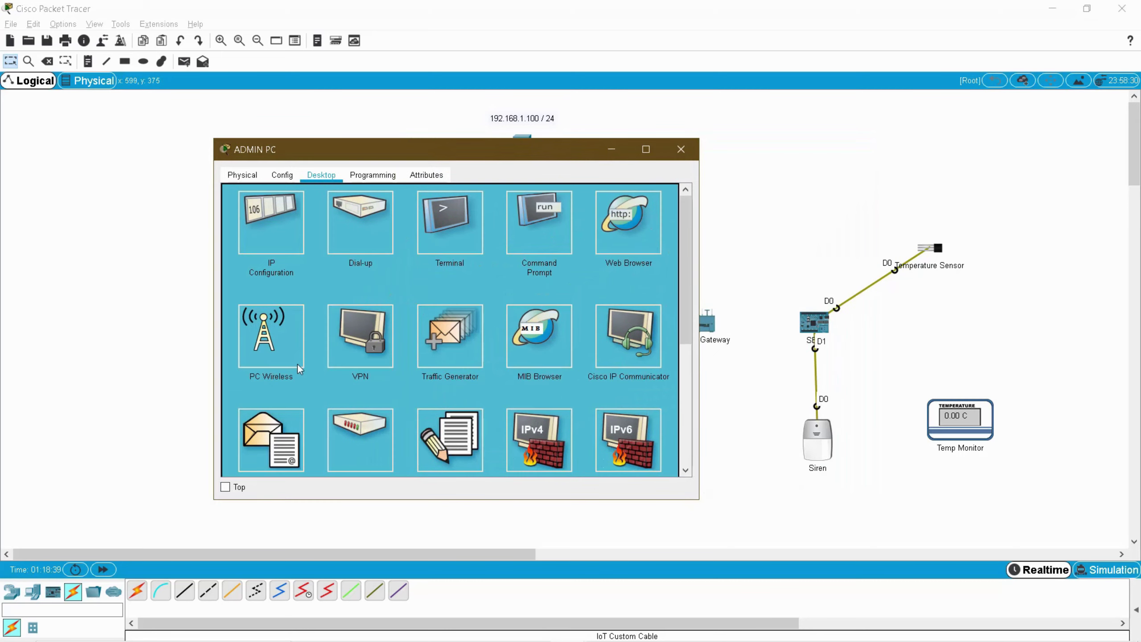
scroll(297, 365, down, 3)
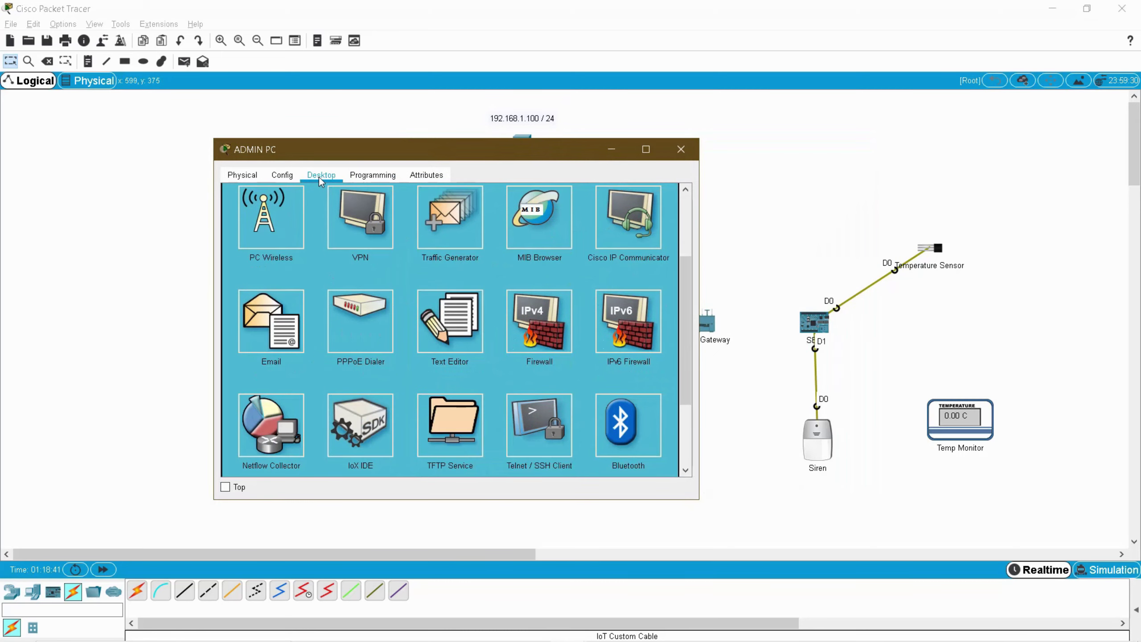
click(278, 311)
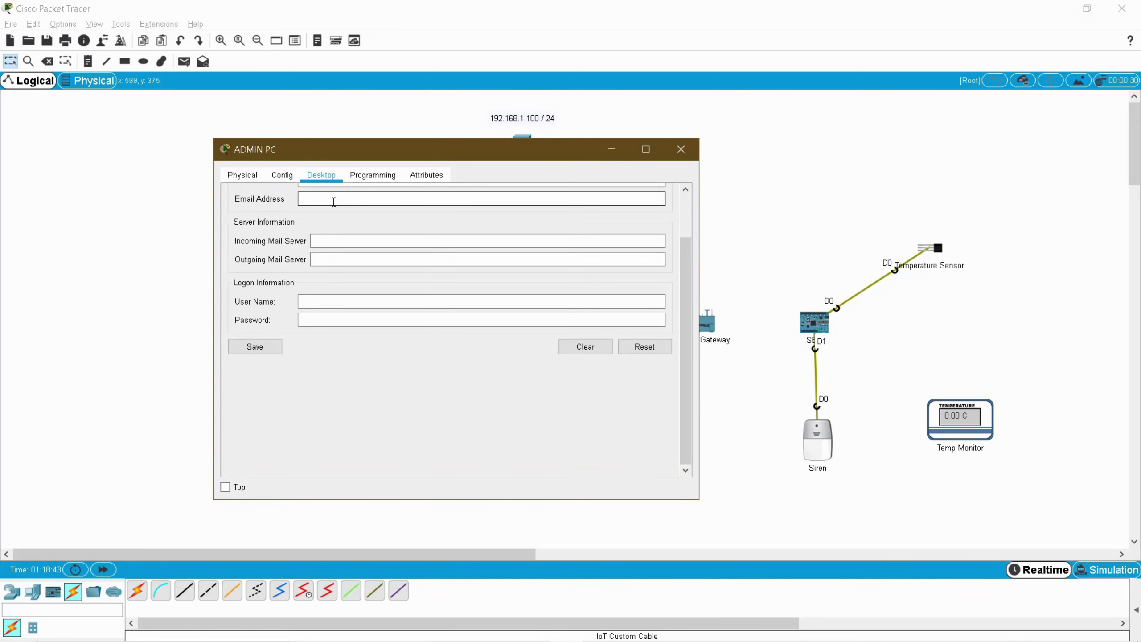
scroll(366, 260, up, 2)
click(331, 252)
click(305, 233)
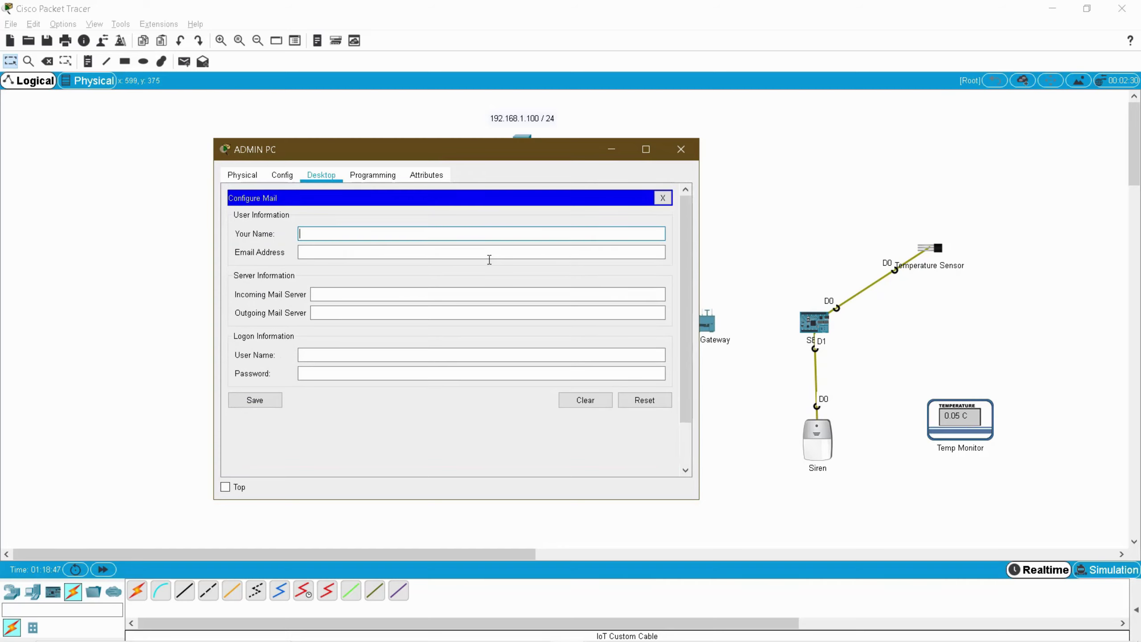
text(pc)
key(Tab)
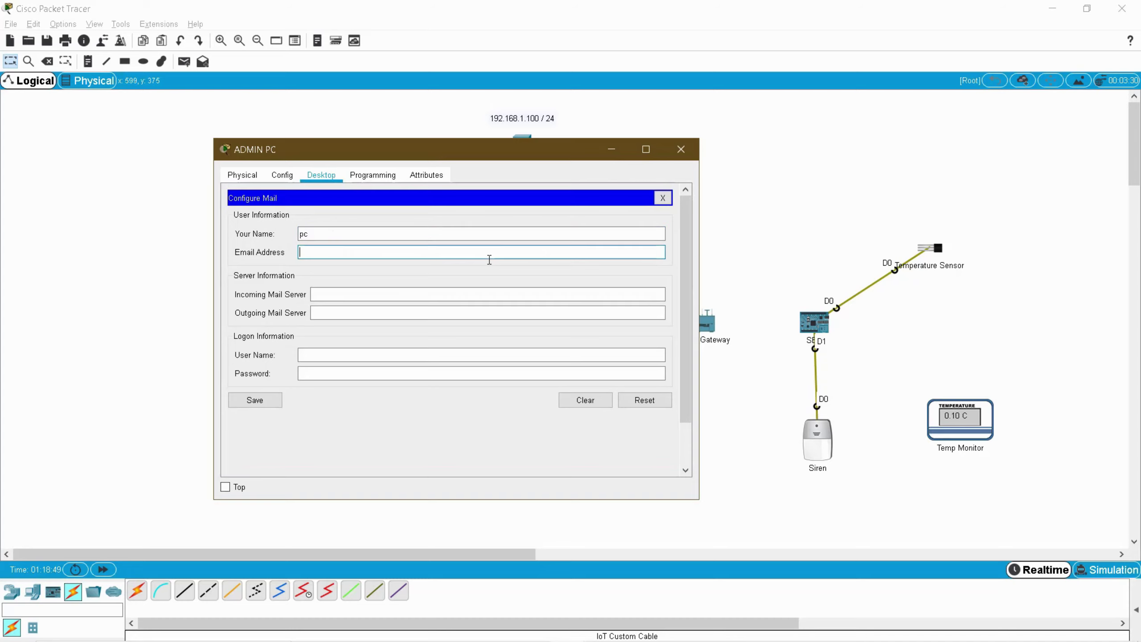
key(Tab)
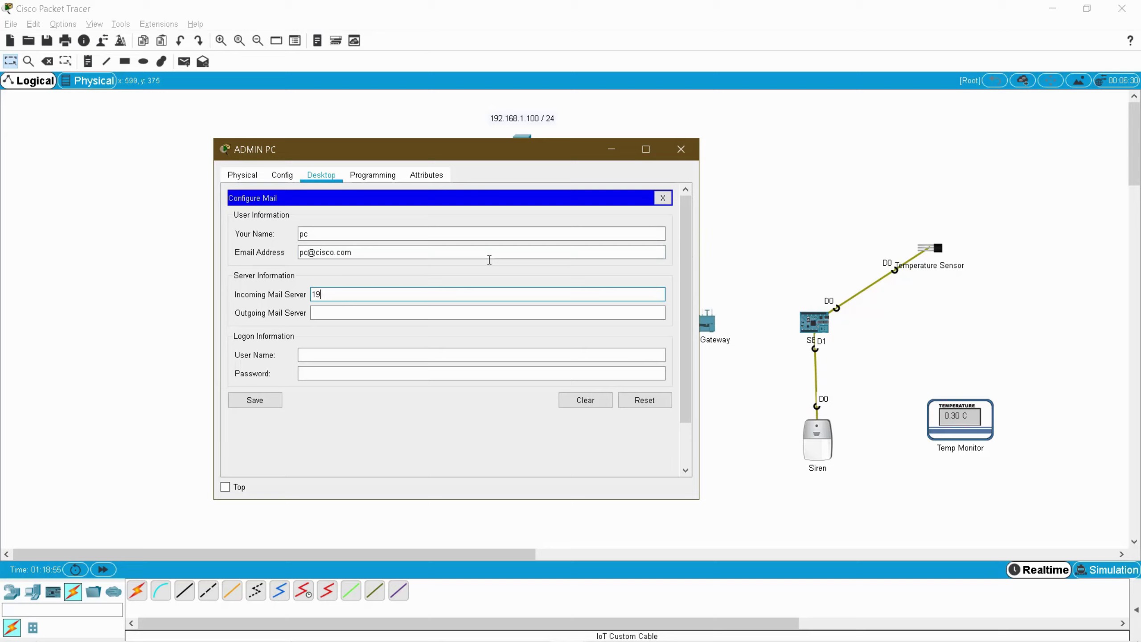
text(192.168.1.1.)
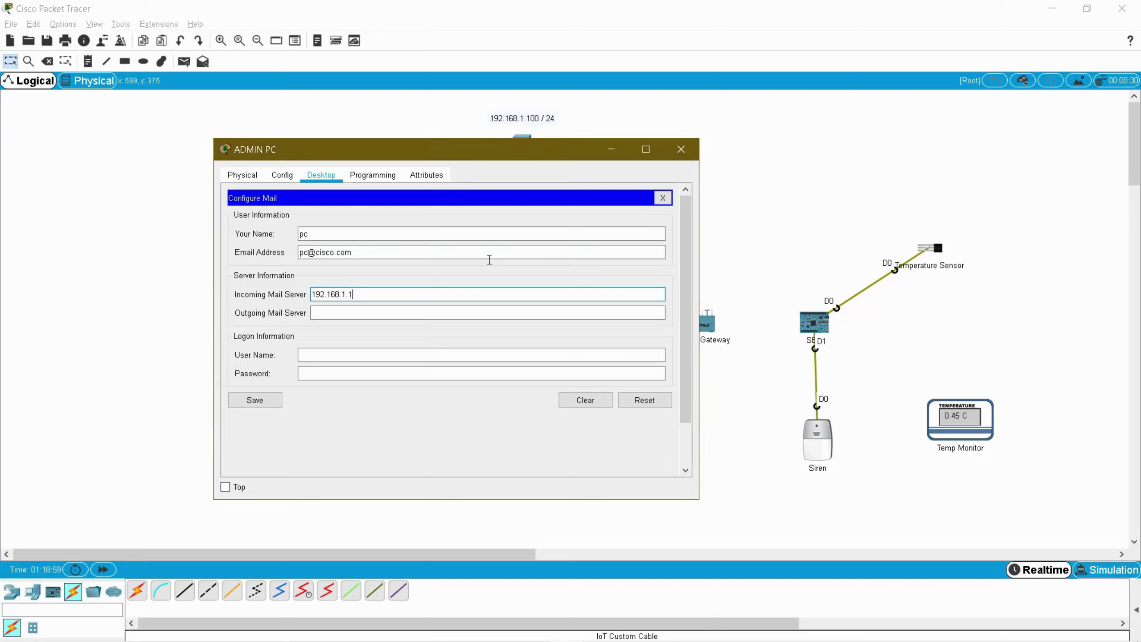
text(00)
- Set outgoing server 192.168.1.100, user name pc and the password, then save
key(Tab)
text(192.16)
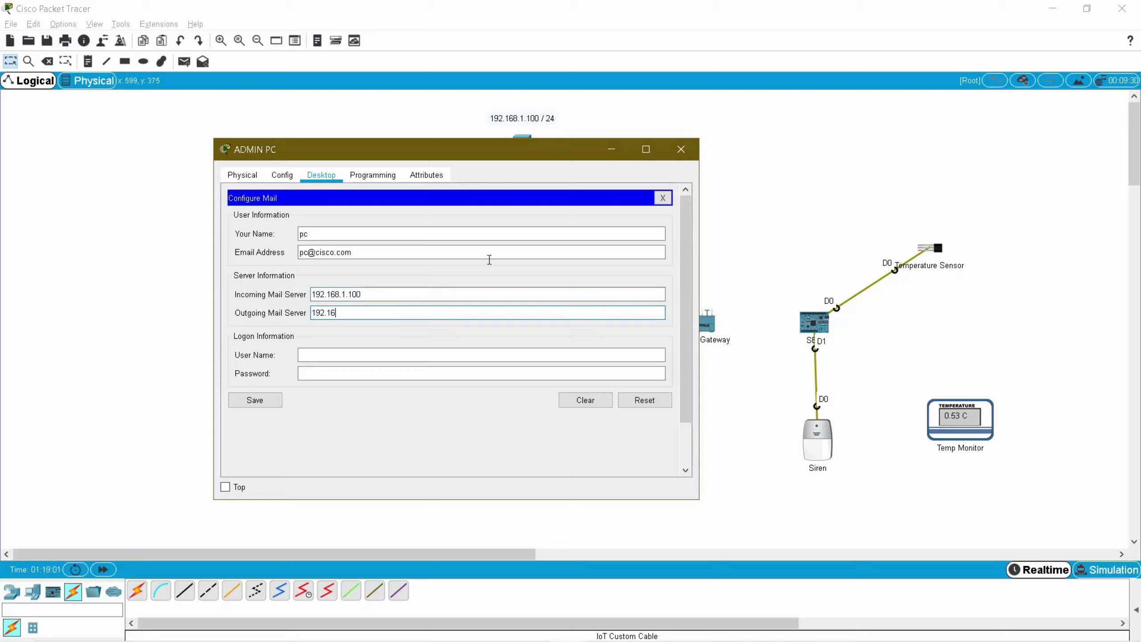
text(8.1.100)
key(Tab)
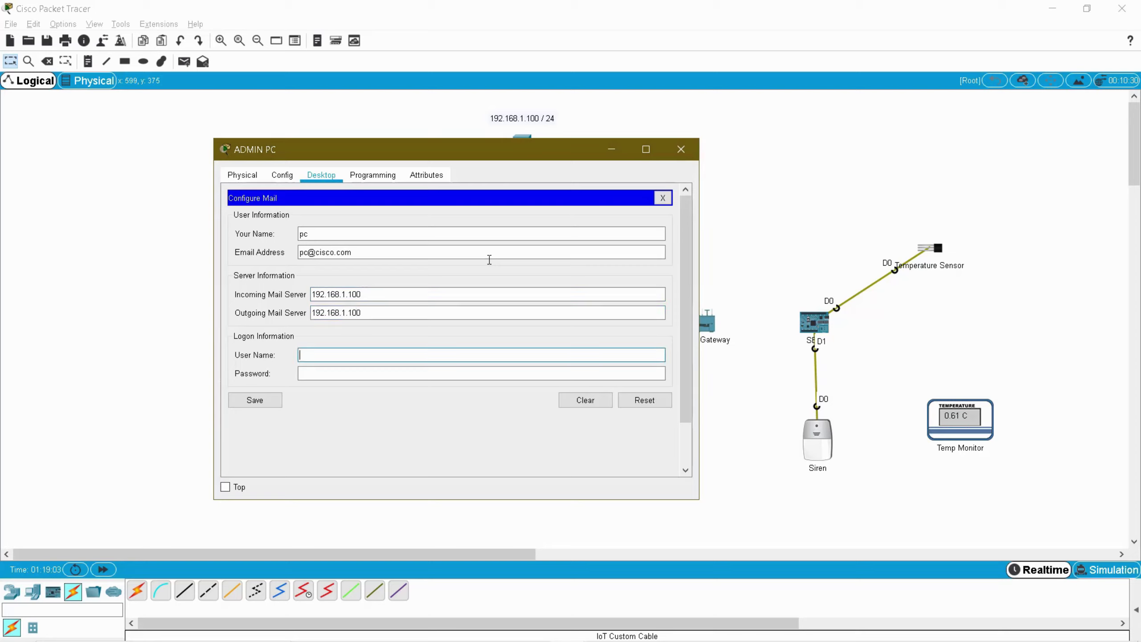
text(pc)
key(Tab)
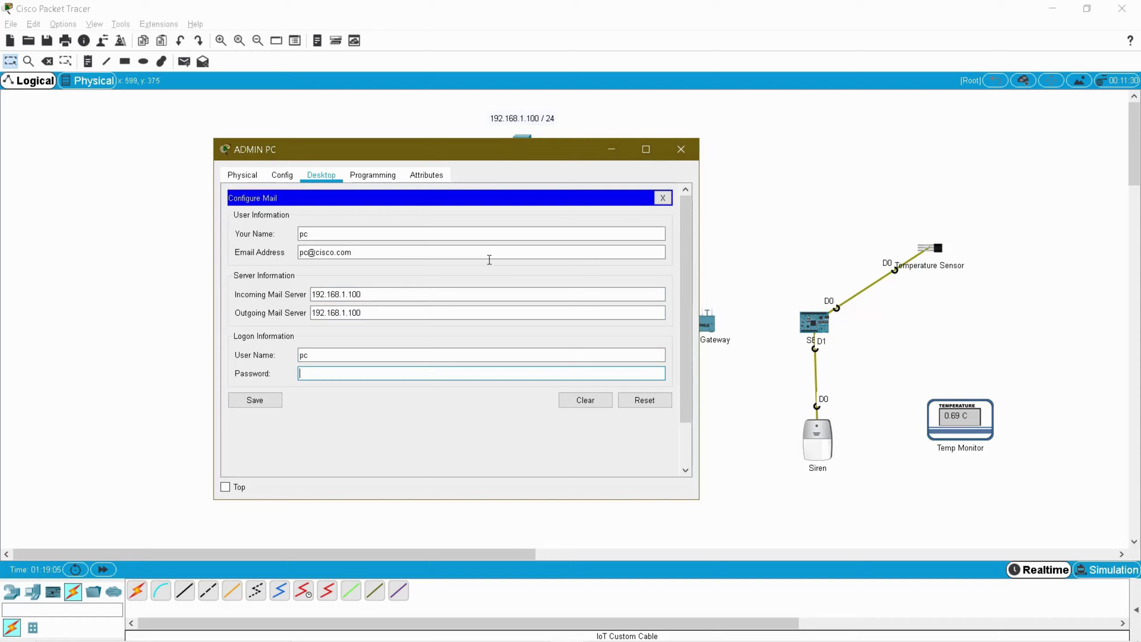
text(pc)
click(268, 400)
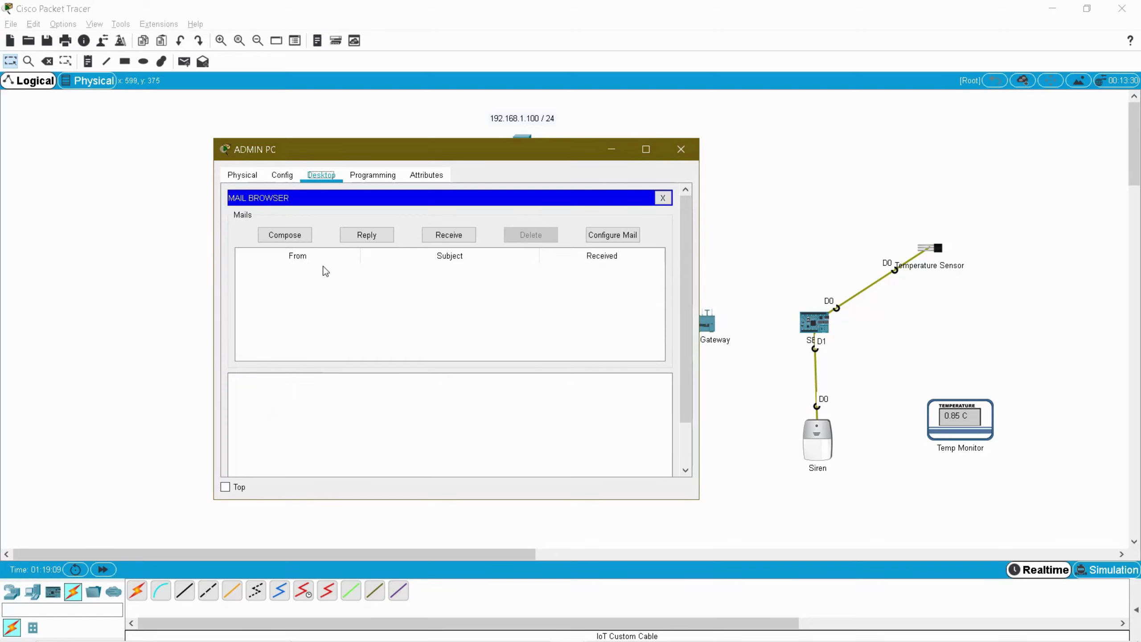
- Close the ADMIN PC and open the SBC's TempAlert main.py
click(681, 150)
click(809, 323)
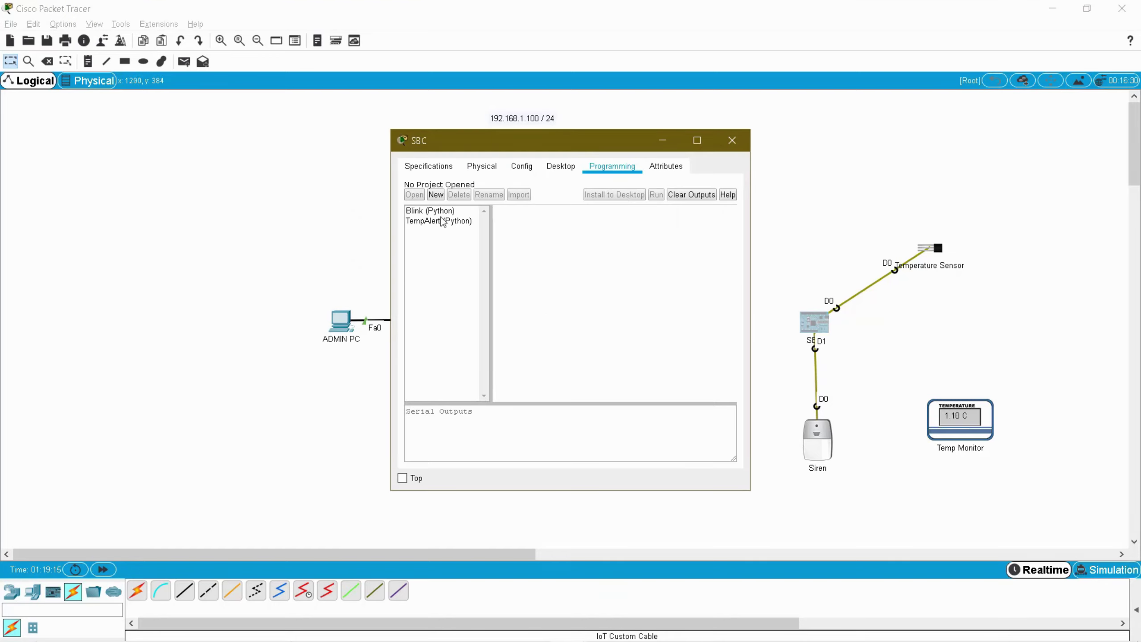
double_click(443, 220)
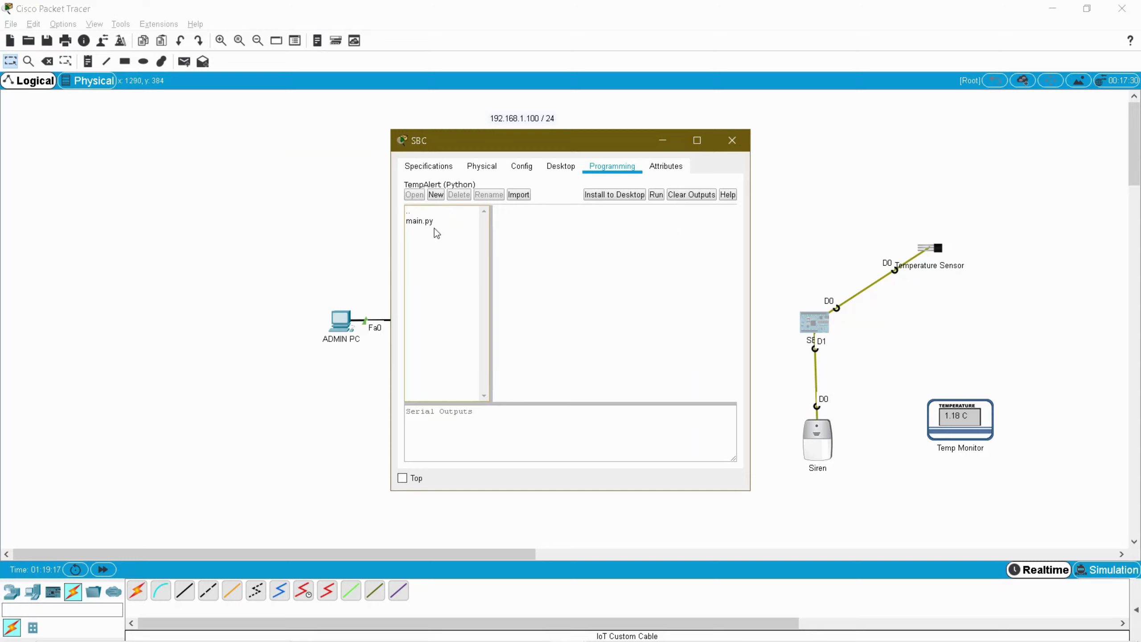
double_click(432, 222)
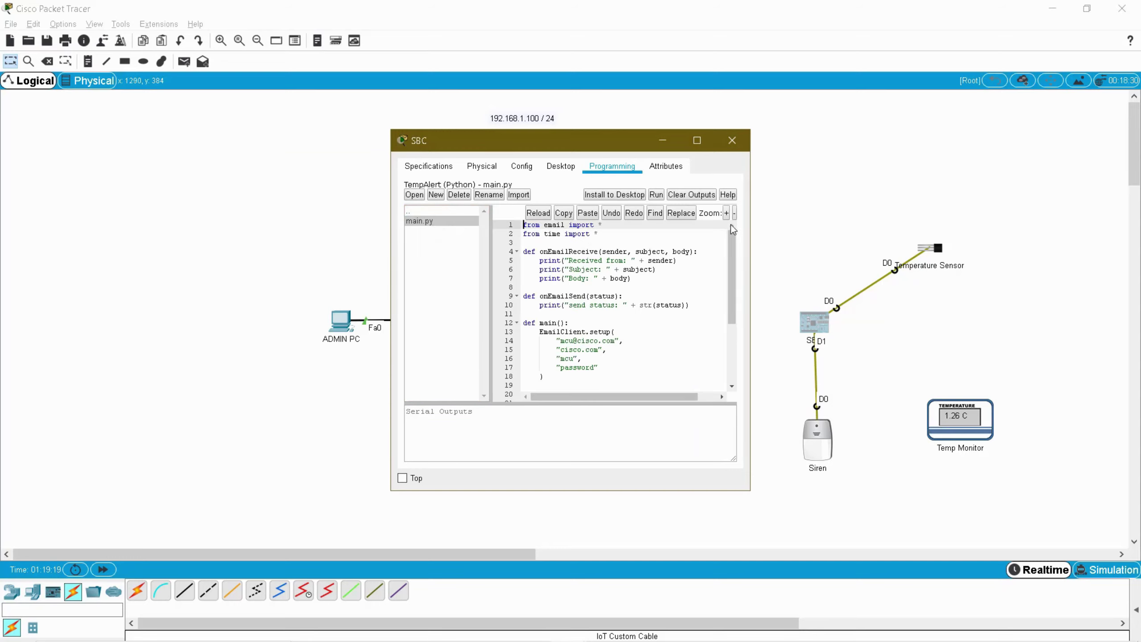
- Enlarge the code view, run the script, and confirm 'send status: 2' in the output
click(726, 213)
click(726, 213)
click(727, 213)
drag(749, 272, 1129, 253)
drag(770, 140, 544, 142)
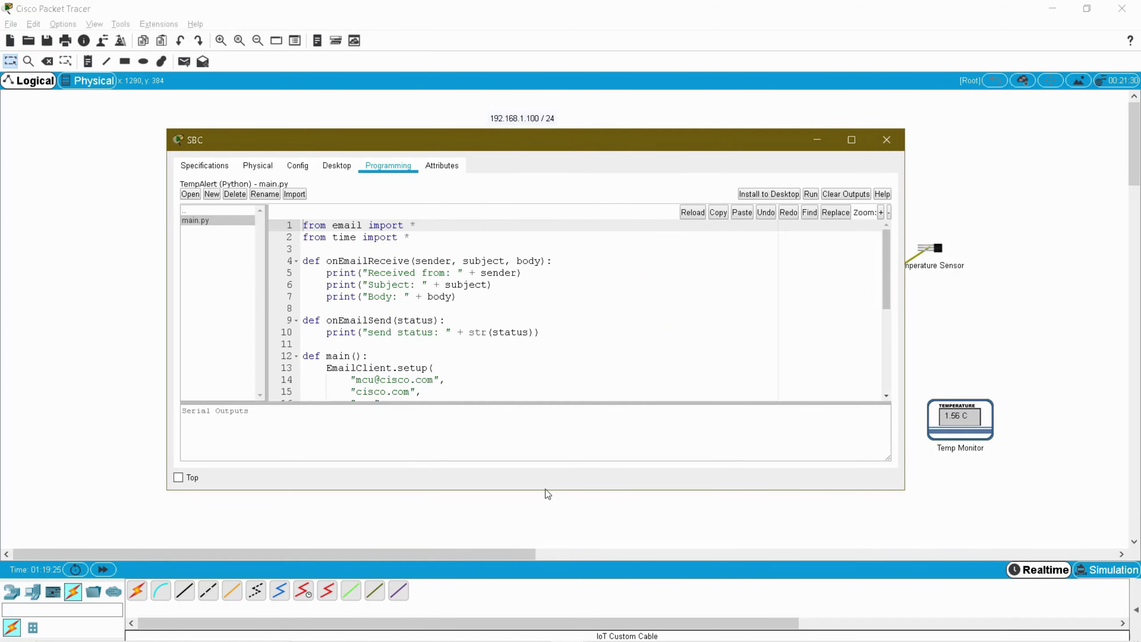
drag(546, 491, 540, 528)
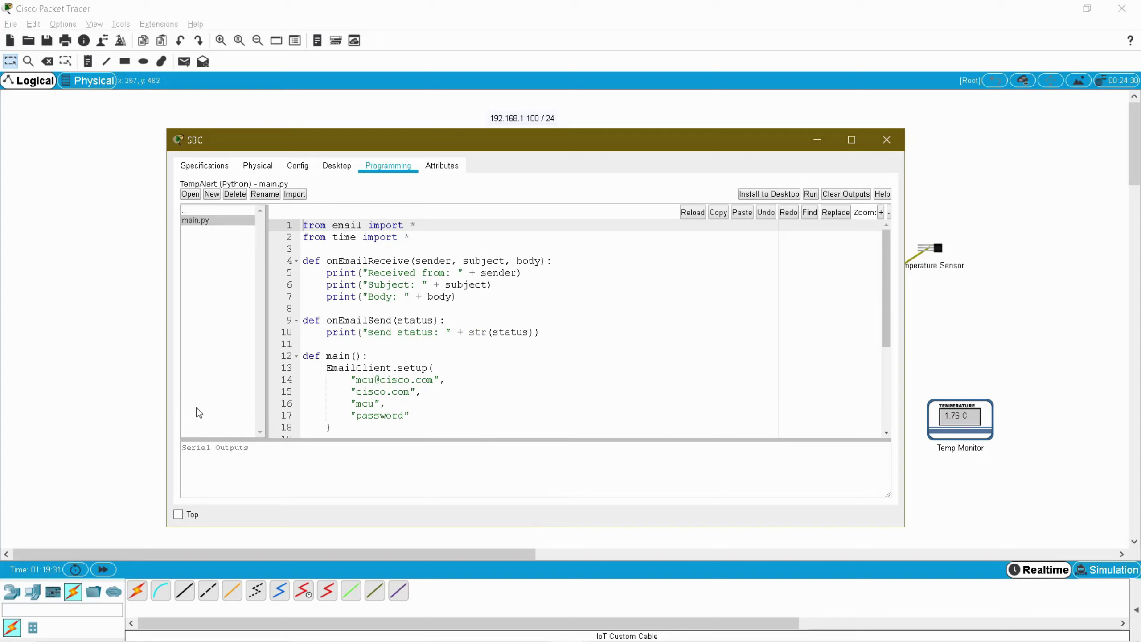
click(812, 195)
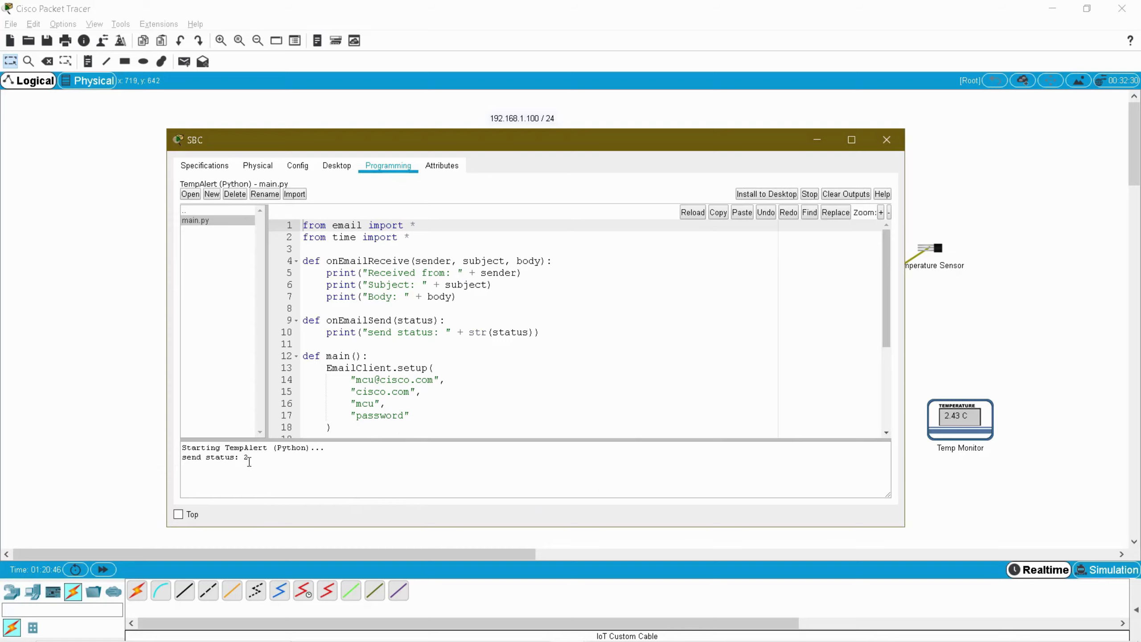
drag(249, 462, 189, 463)
- Close the SBC and fetch new mail in the ADMIN PC's Email client
click(887, 140)
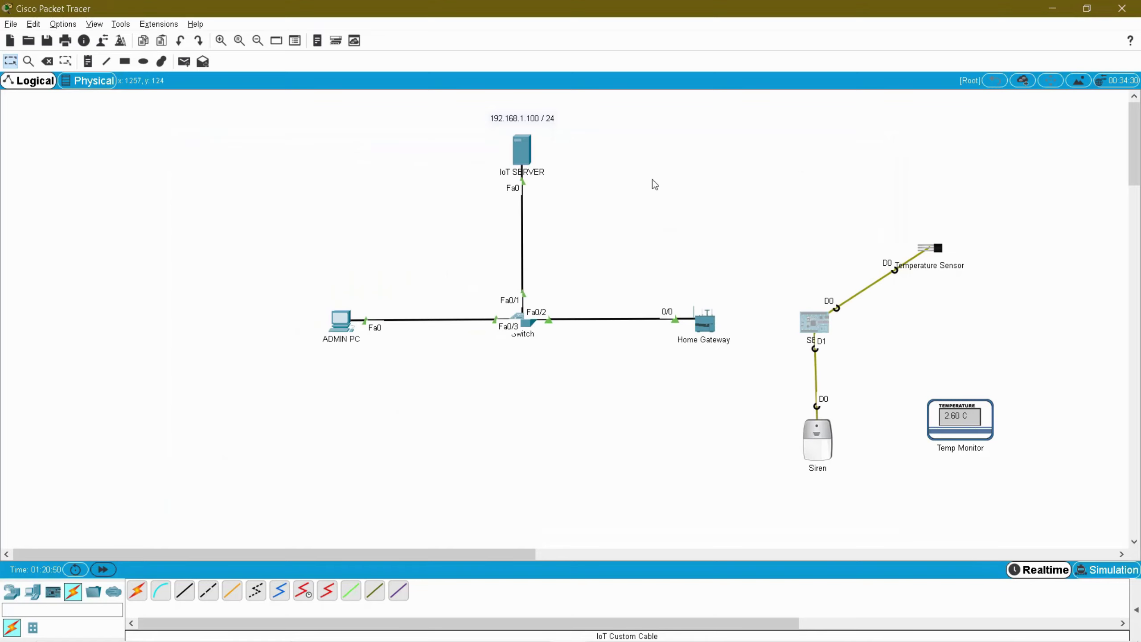
click(342, 324)
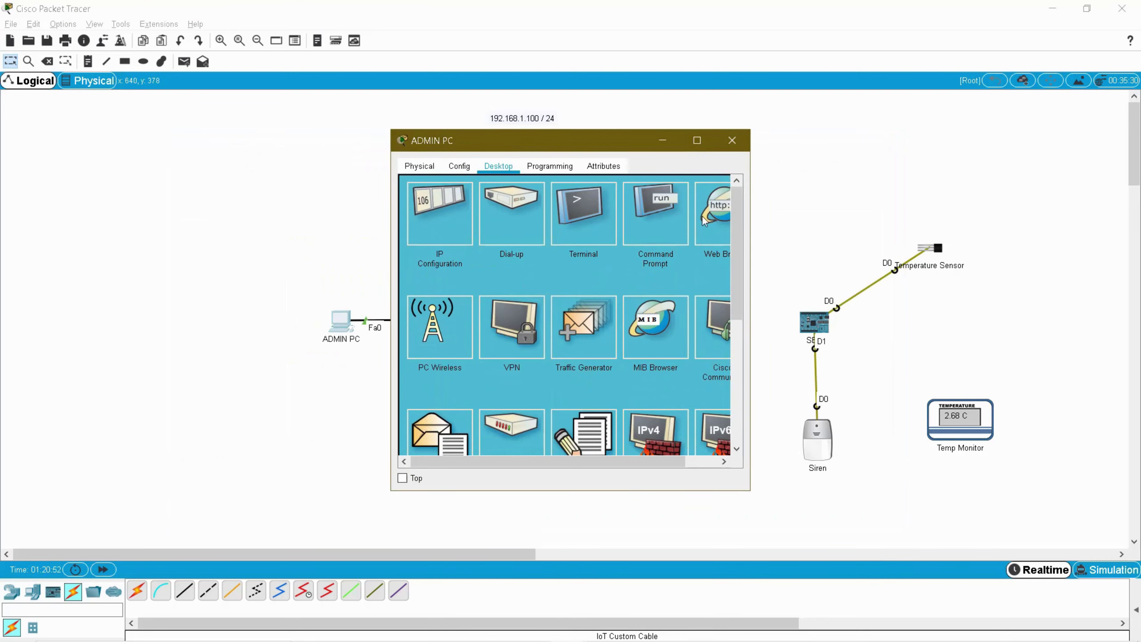
drag(750, 252, 919, 252)
click(446, 432)
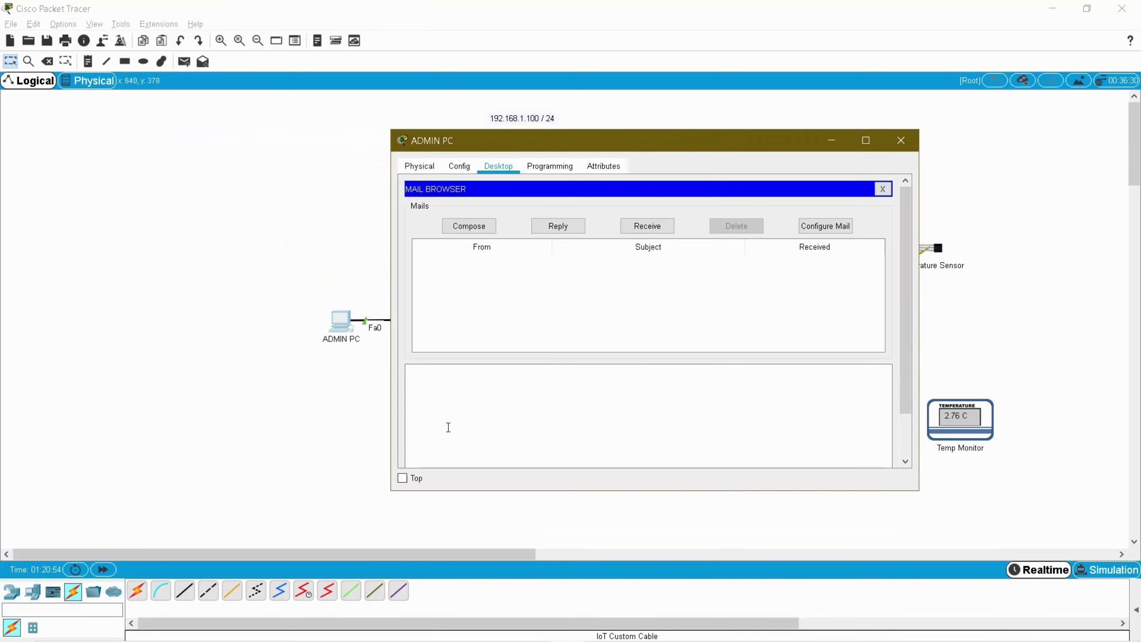
click(646, 227)
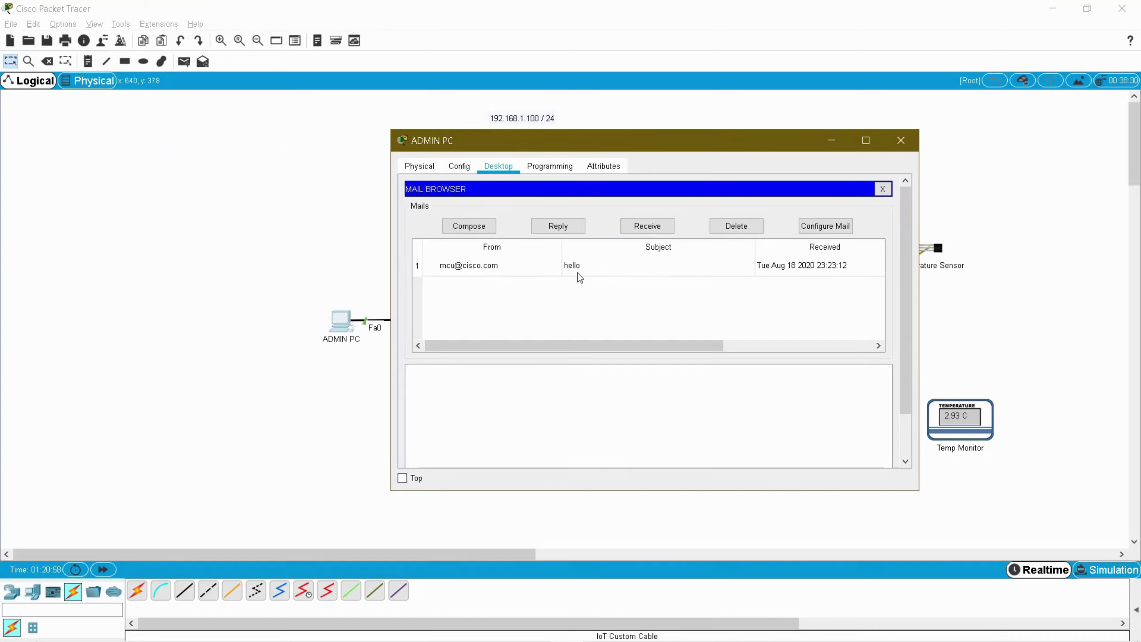
- Open the received 'hello' message, confirm its 'world' body, then reopen the SBC's code
double_click(587, 264)
mouse_move(445, 281)
mouse_down()
mouse_move(474, 271)
mouse_move(461, 266)
mouse_up()
double_click(443, 284)
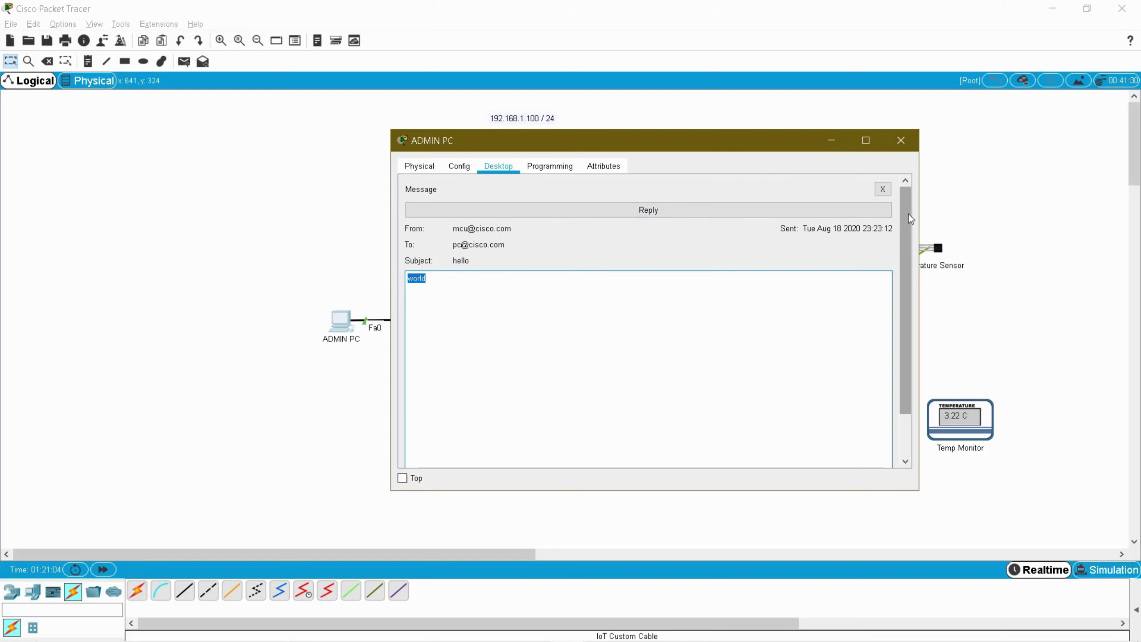
click(882, 190)
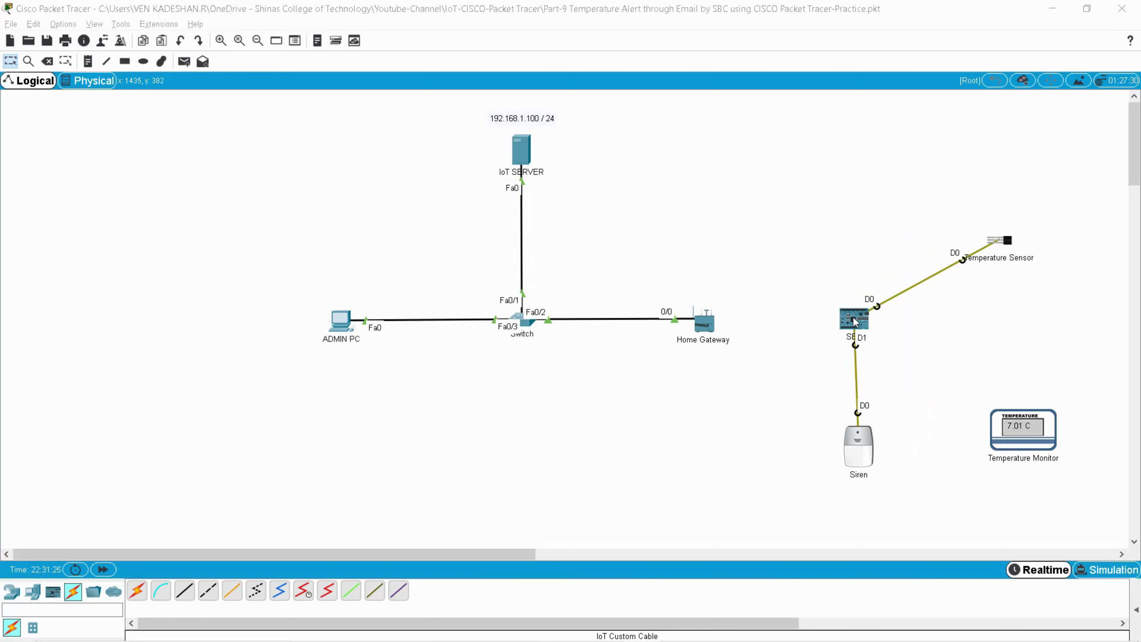
click(854, 320)
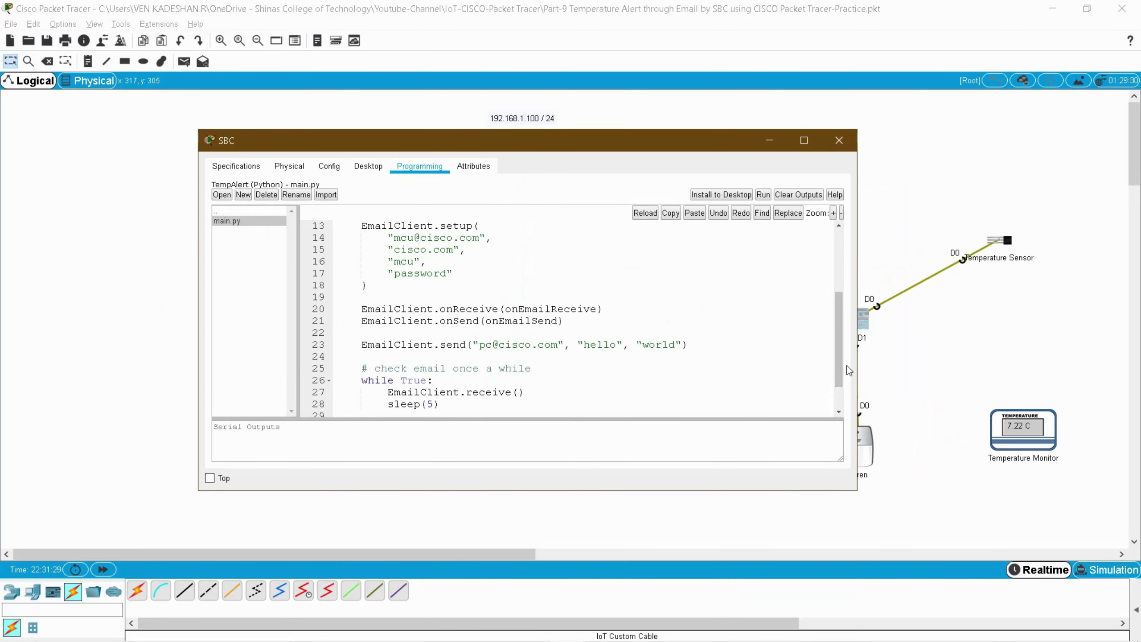
- Add a 'while True:' loop above the email send that reads temp = digitalRead(0)
drag(564, 149, 493, 147)
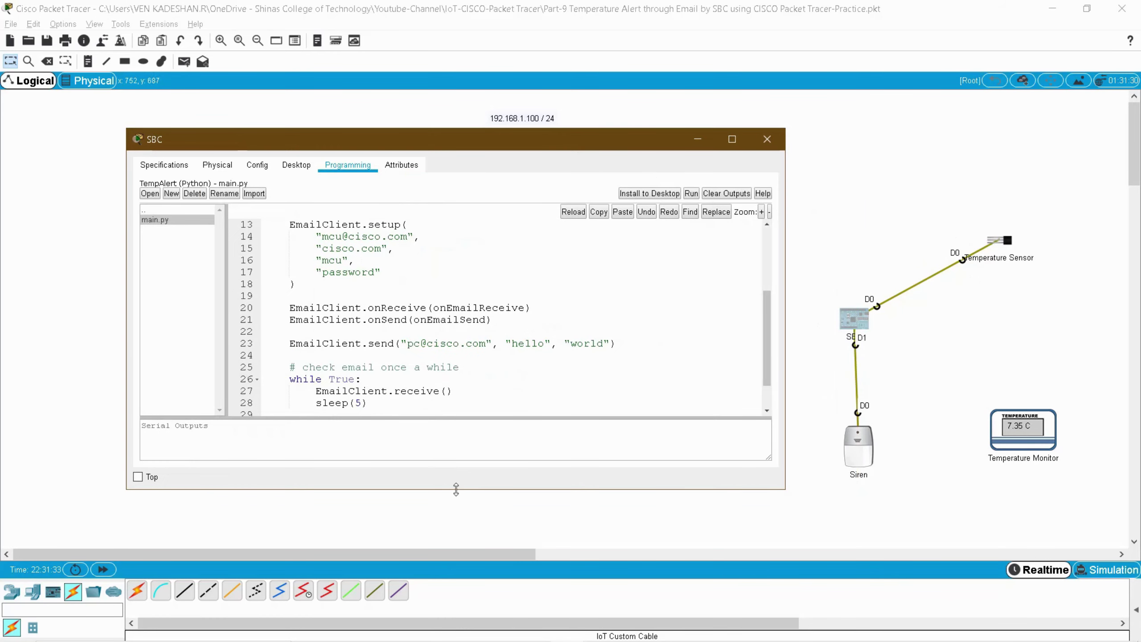
drag(456, 494, 464, 530)
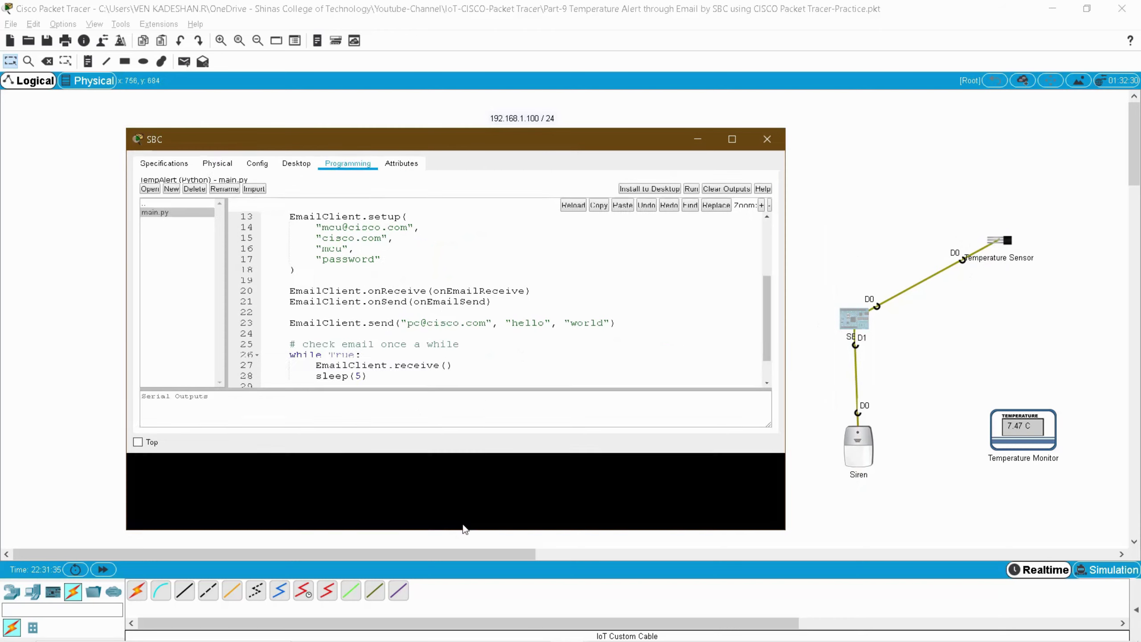
drag(278, 355, 668, 355)
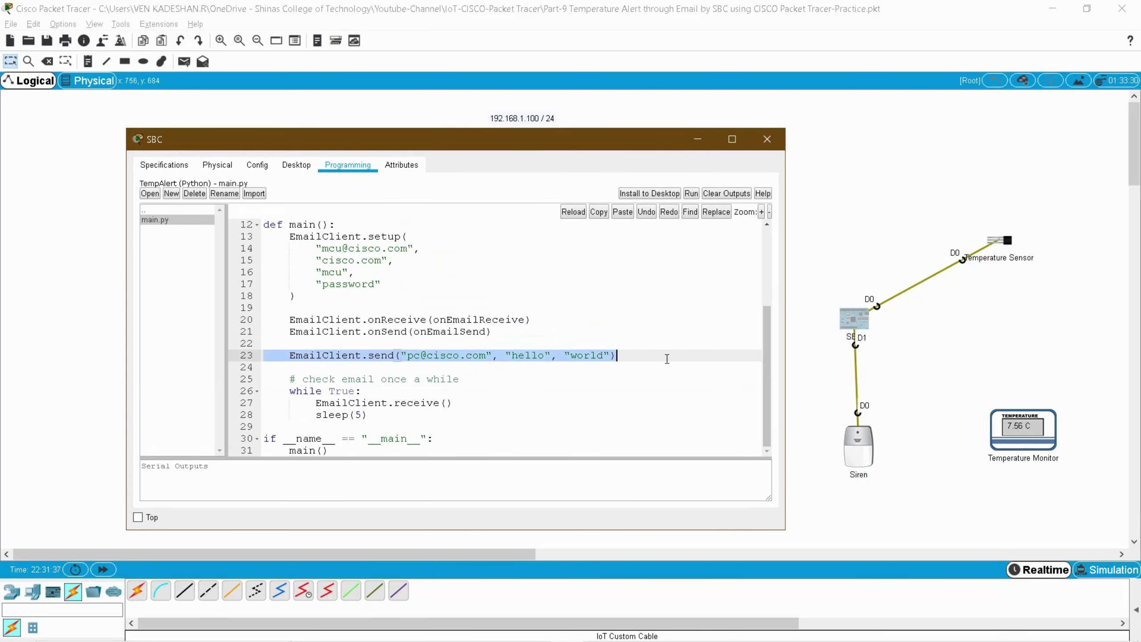
click(385, 344)
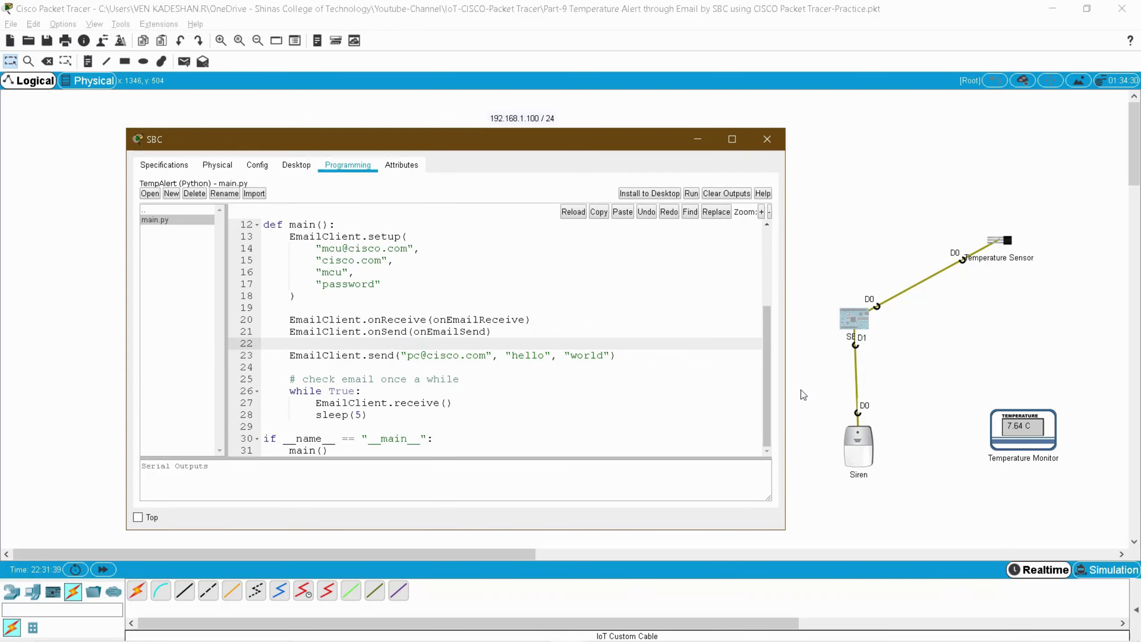
key(Return)
text(wh)
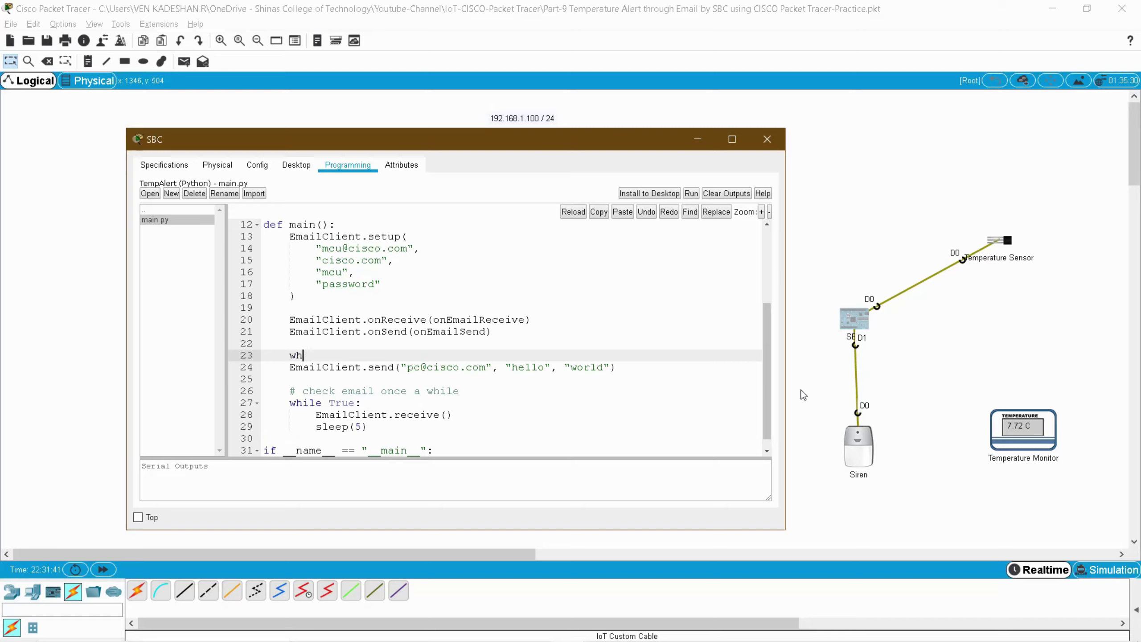
text(ile TRue:)
key(Return)
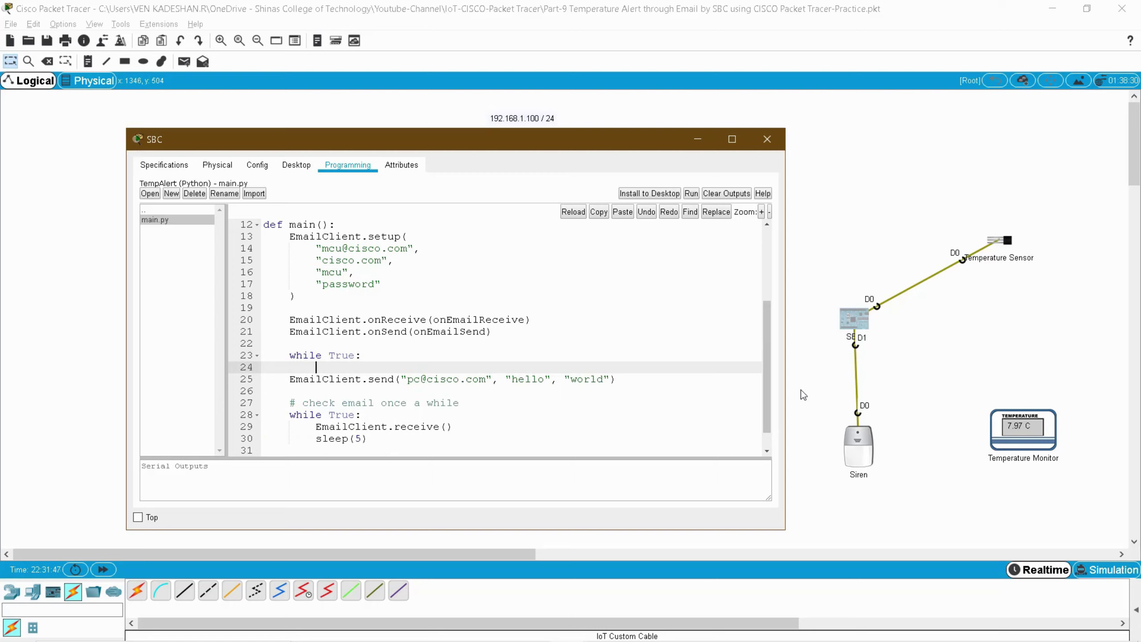
text(temp = digitalRead(0);)
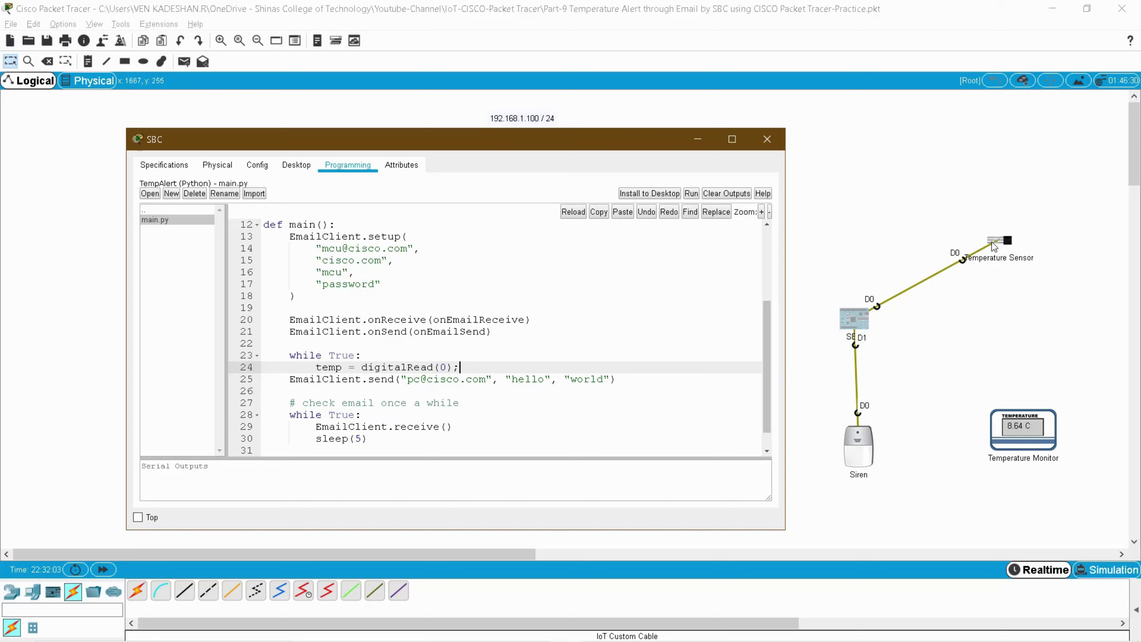
key(Return)
- Print the "Temperature" reading, comment out EmailClient.send, and add sleep(2) in the loop
text(print)
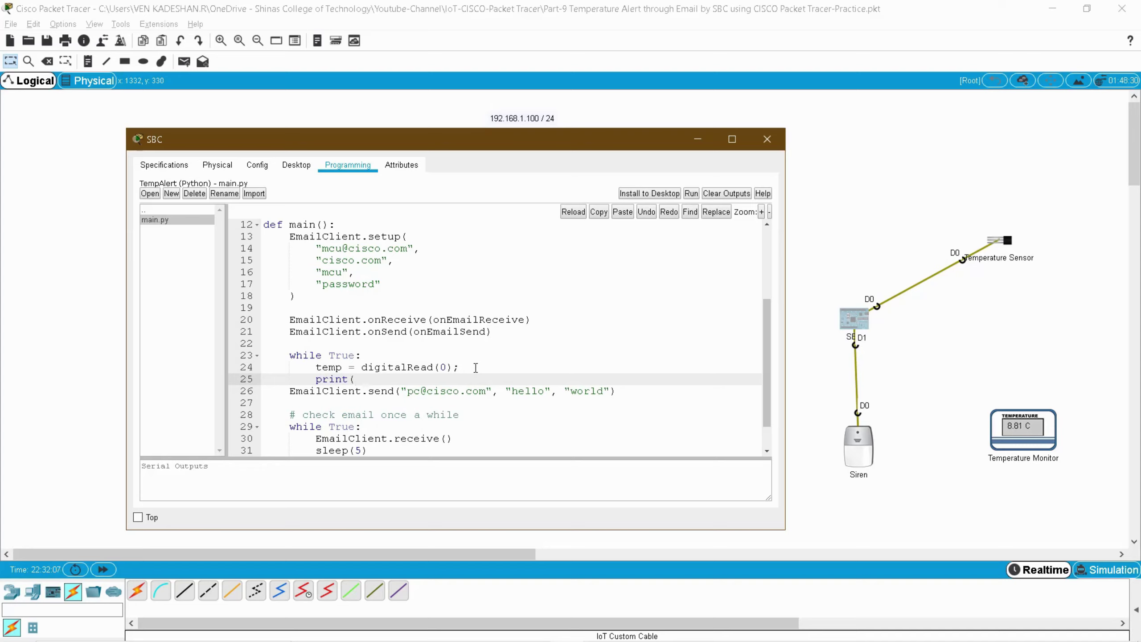
text(("Temperatyre)
key(BackSpace)
key(BackSpace)
key(BackSpace)
text(ure")
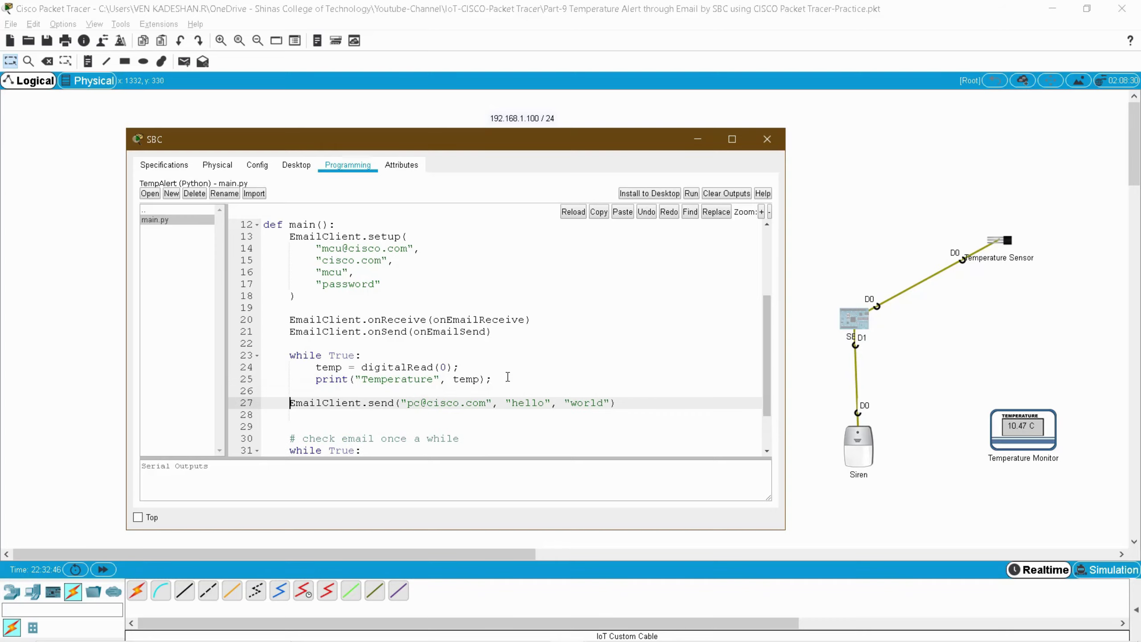
key(Up)
key(Up)
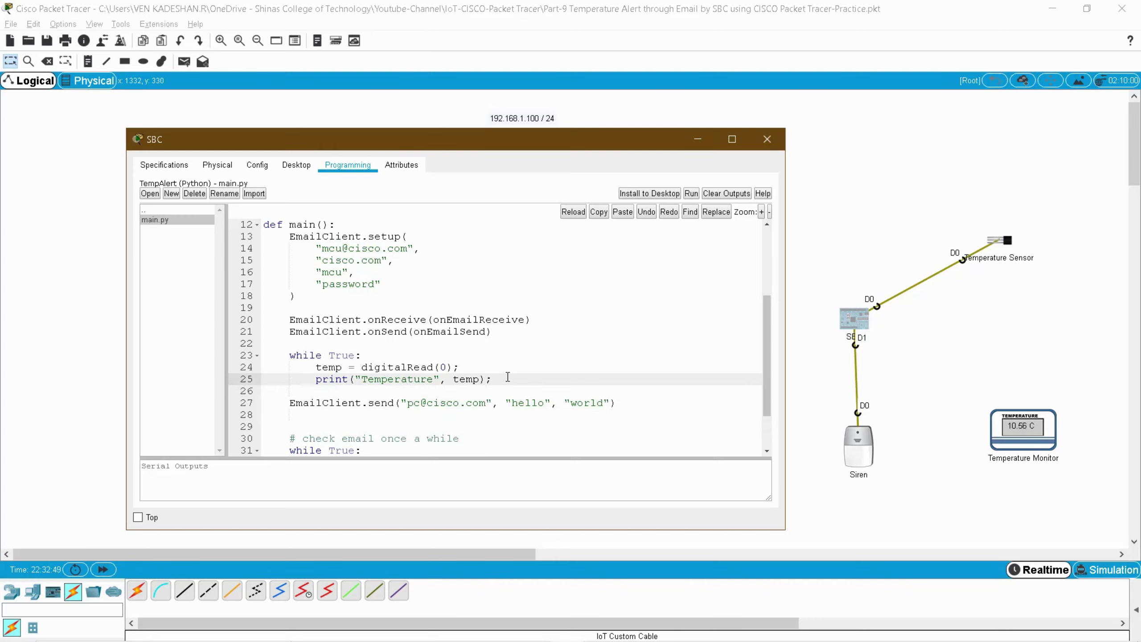
key(Down)
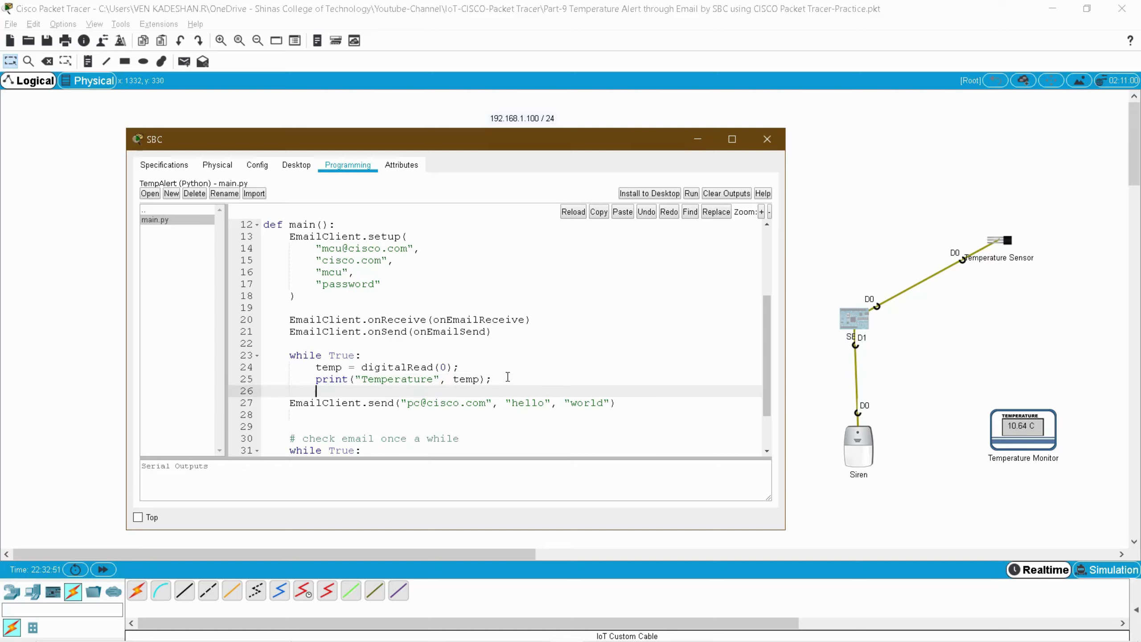
key(Delete)
key(Delete)
key(Delete)
key(Delete)
key(Delete)
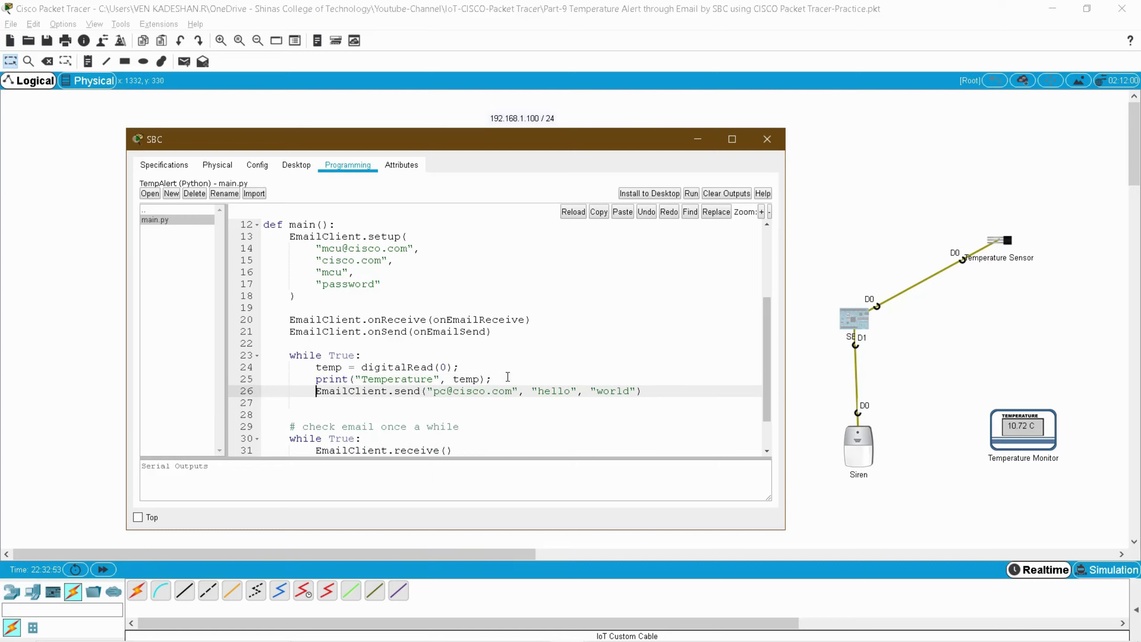
text(#)
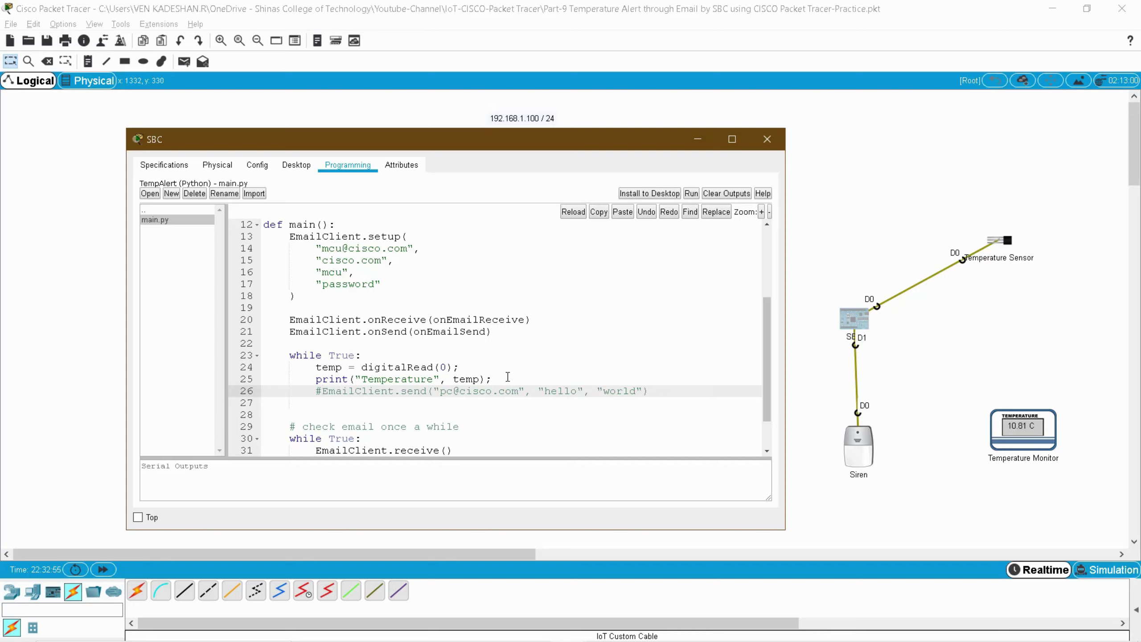
key(Return)
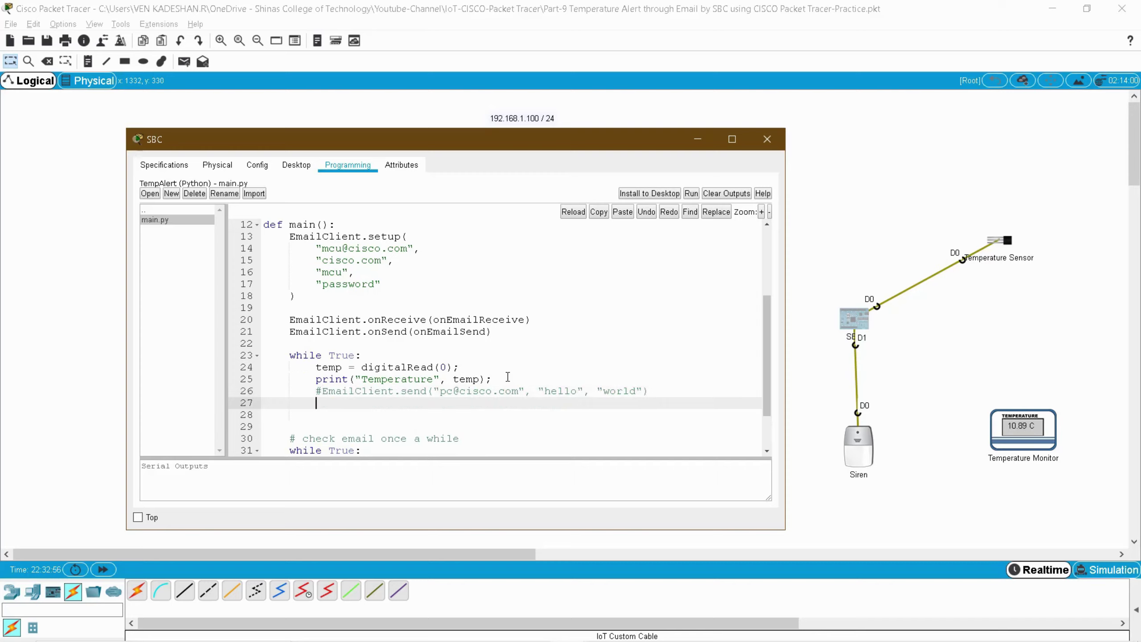
text(sleep(2);)
- Fix the digitalRead NameError by adding 'from gpio import *' below the time import
click(697, 194)
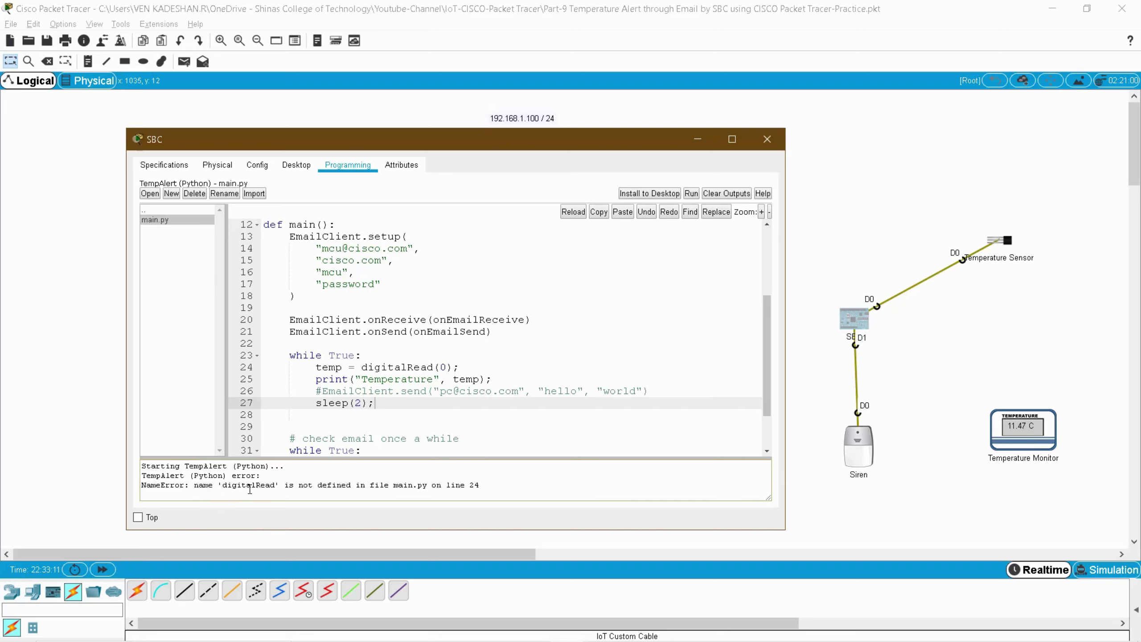
double_click(232, 487)
scroll(387, 315, up, 4)
click(395, 236)
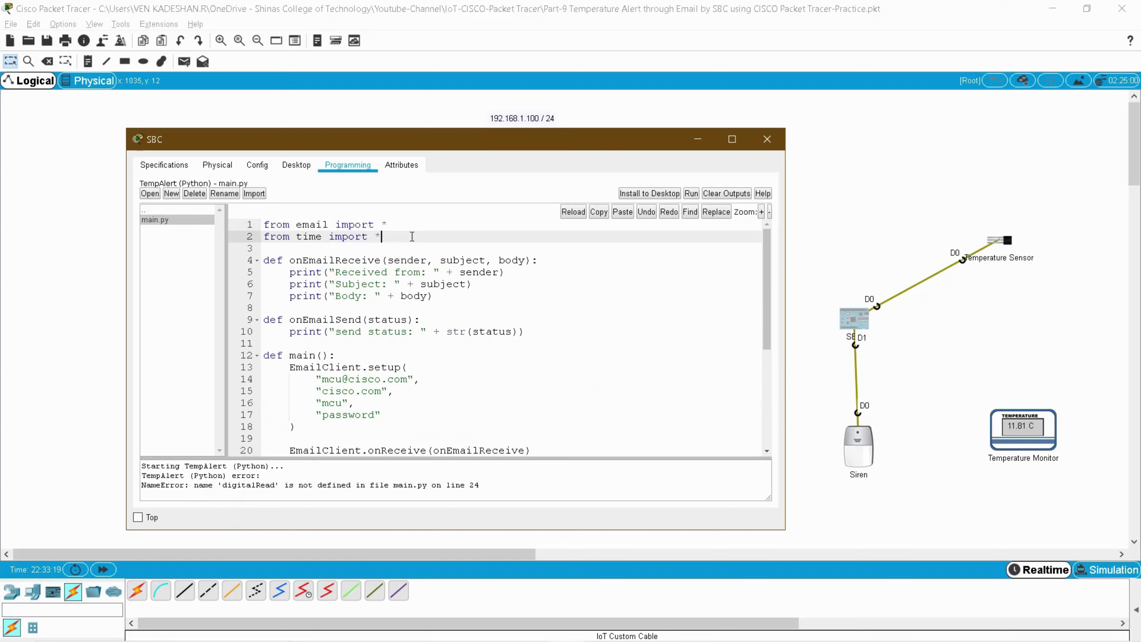
key(Return)
text(from g)
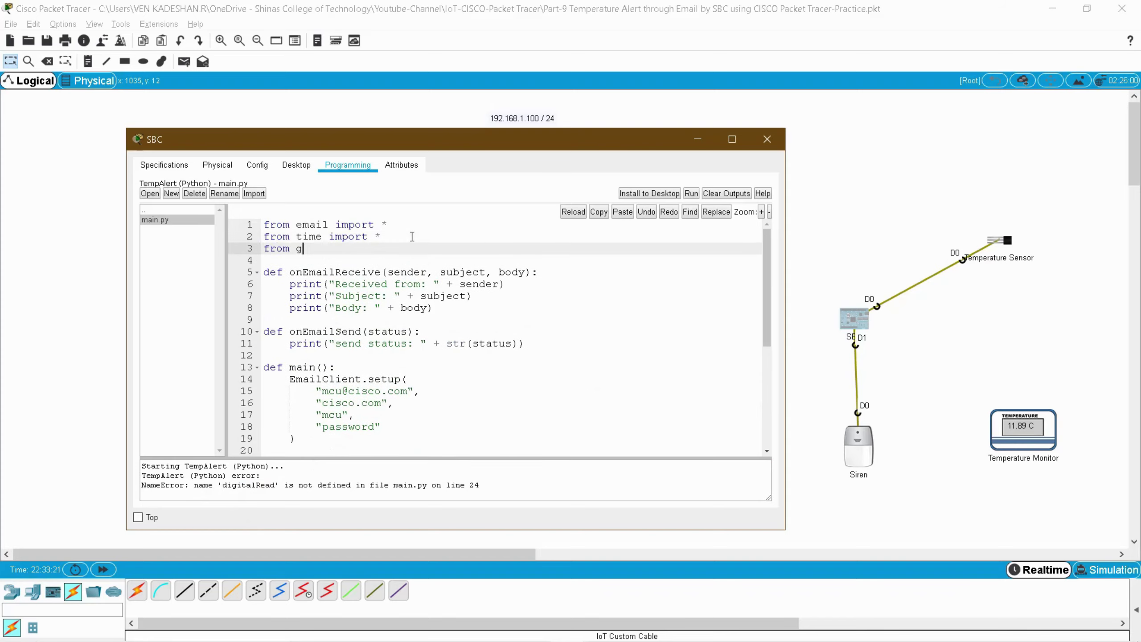
text(pio import *)
scroll(452, 356, down, 5)
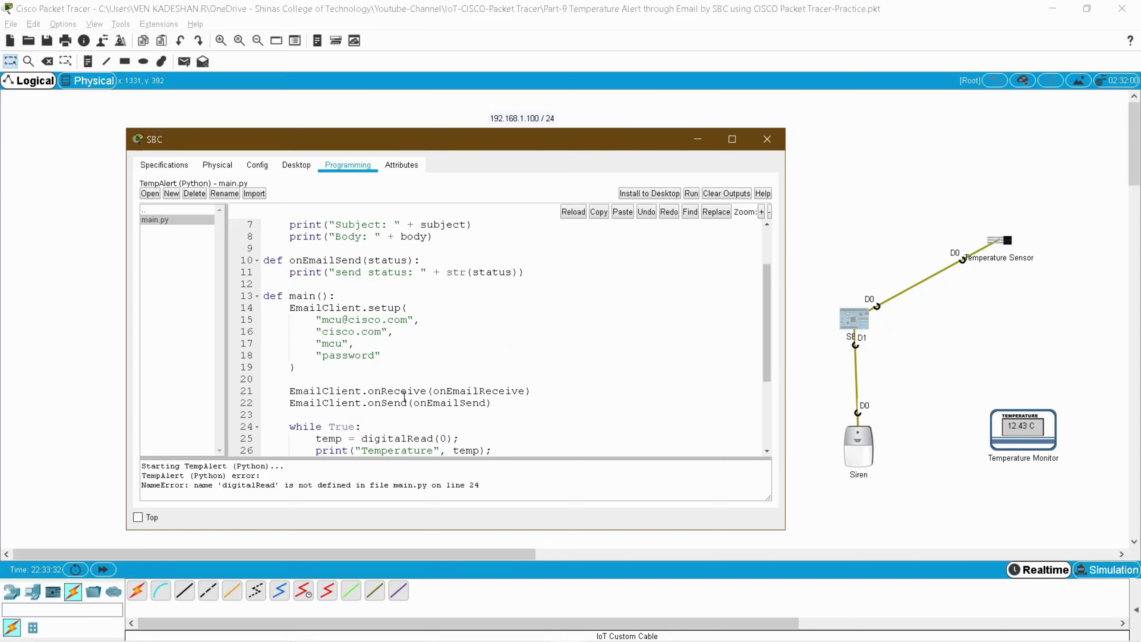
- Rerun the script to print temperature readings around 574, then stop it and clear the output
click(725, 198)
click(694, 197)
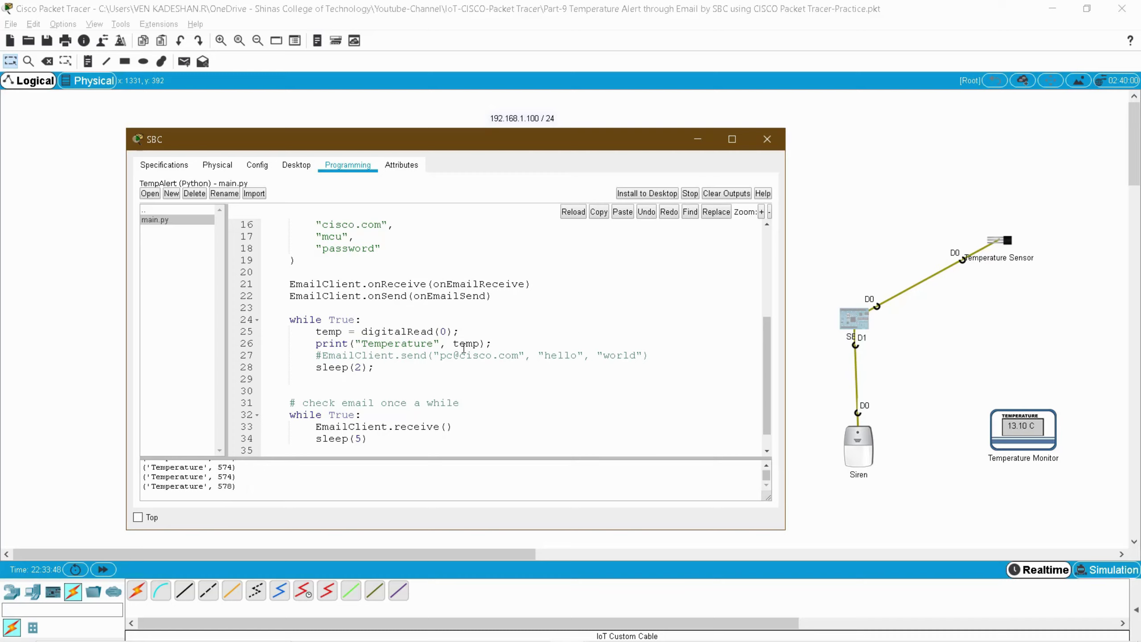
click(690, 194)
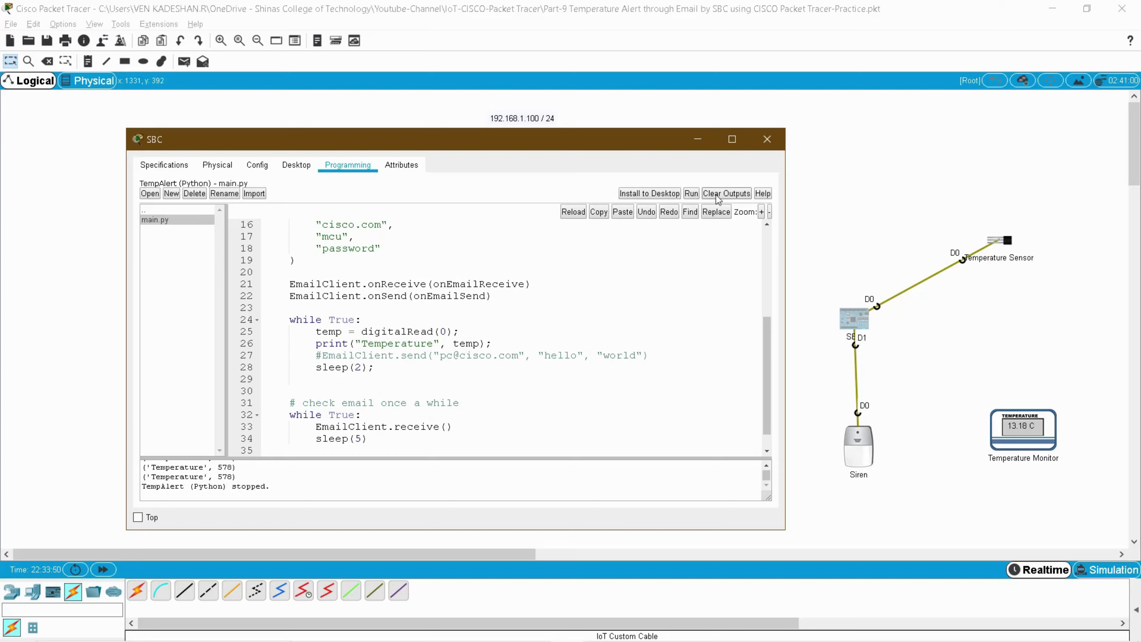
click(724, 198)
- Add an if(temp>=600): branch that emails subject 'Temperature Alert' with body 'Temperature is HIGH'
click(511, 343)
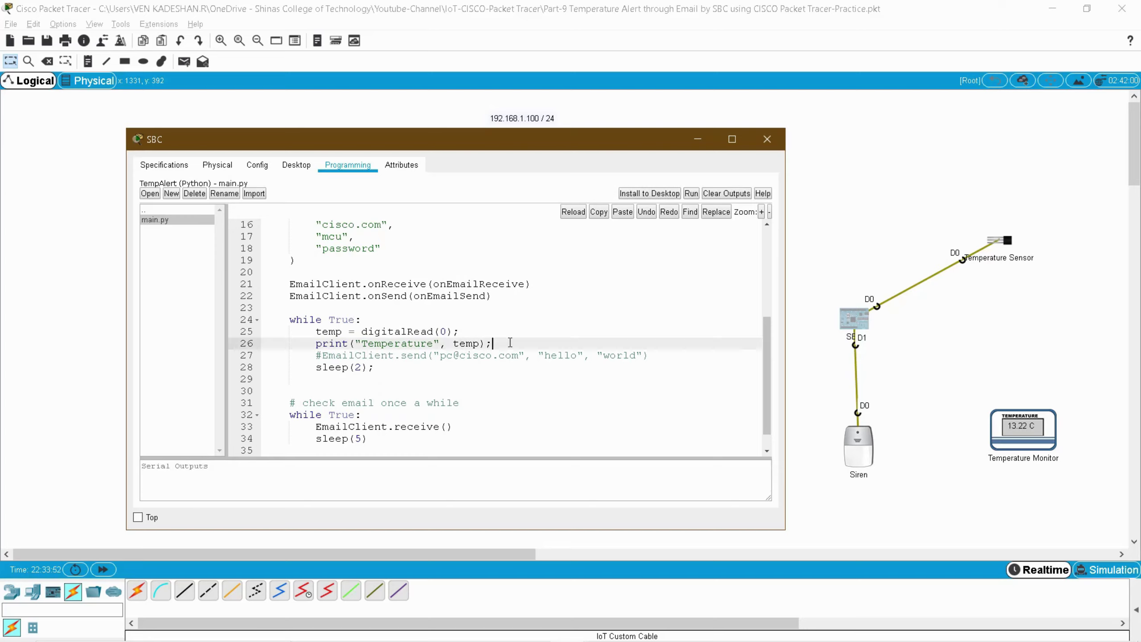
key(Return)
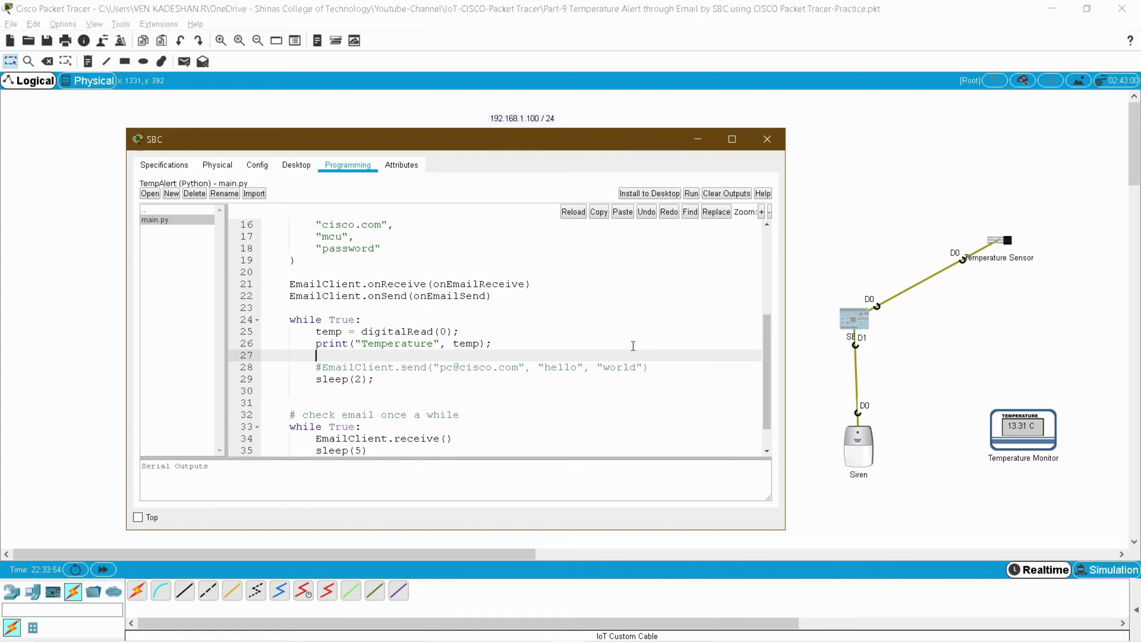
text(if(temp>=600):)
key(Return)
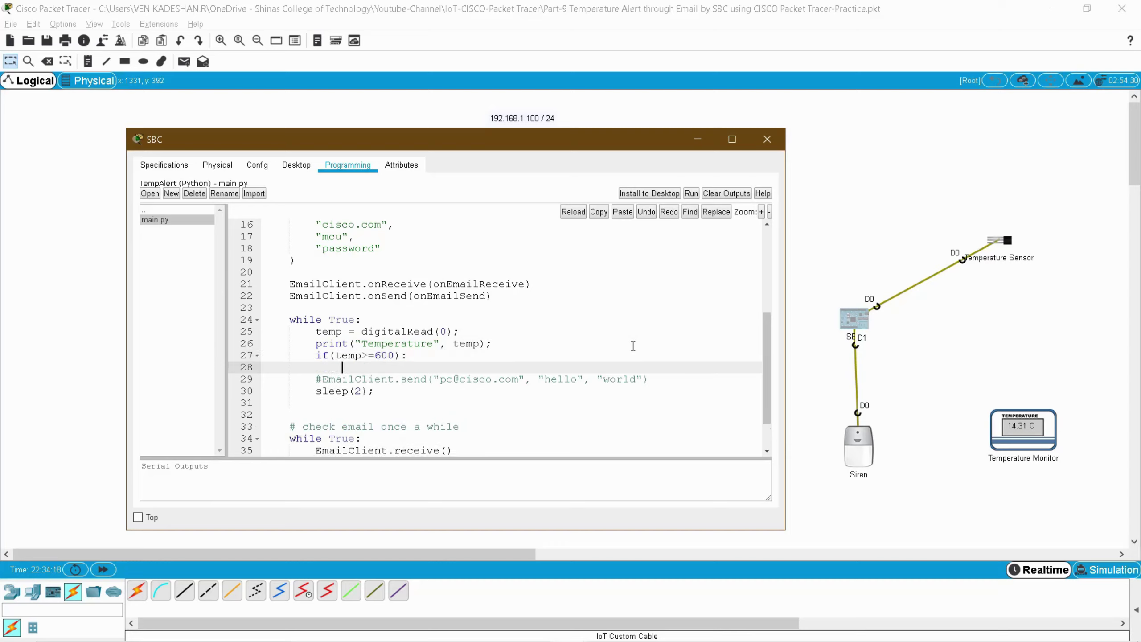
key(Delete)
key(Delete)
key(Delete)
key(Delete)
key(Delete)
key(Delete)
key(Delete)
key(Delete)
key(Delete)
key(Delete)
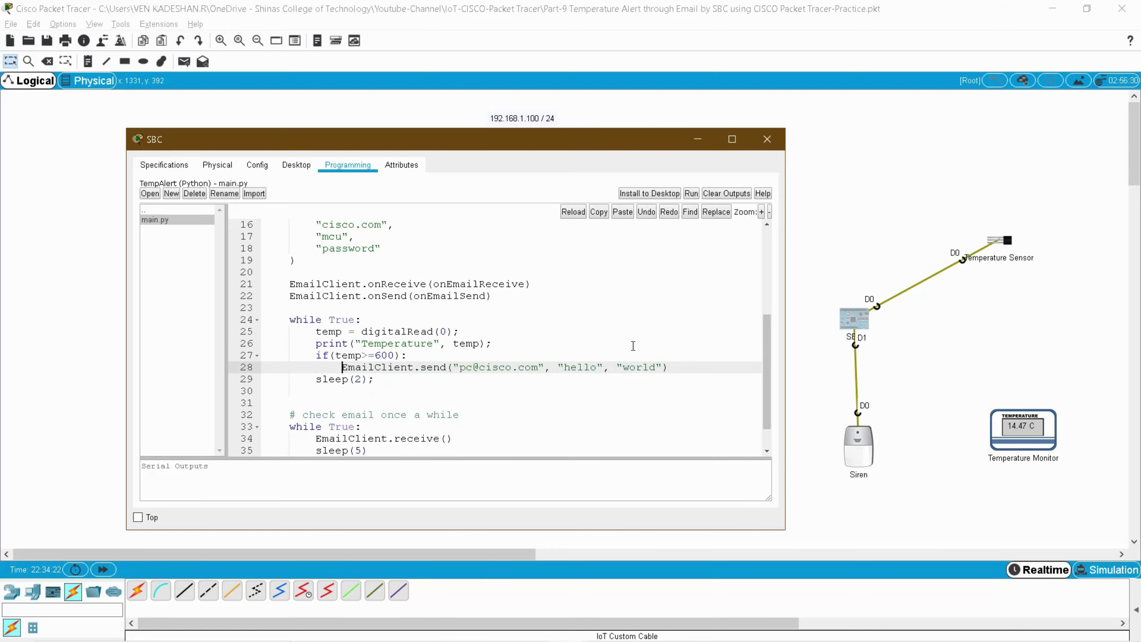
double_click(591, 367)
text(Temperature Alert)
key(Right)
key(Right)
key(Delete)
key(Delete)
key(Delete)
key(Delete)
key(Delete)
text(Temperature)
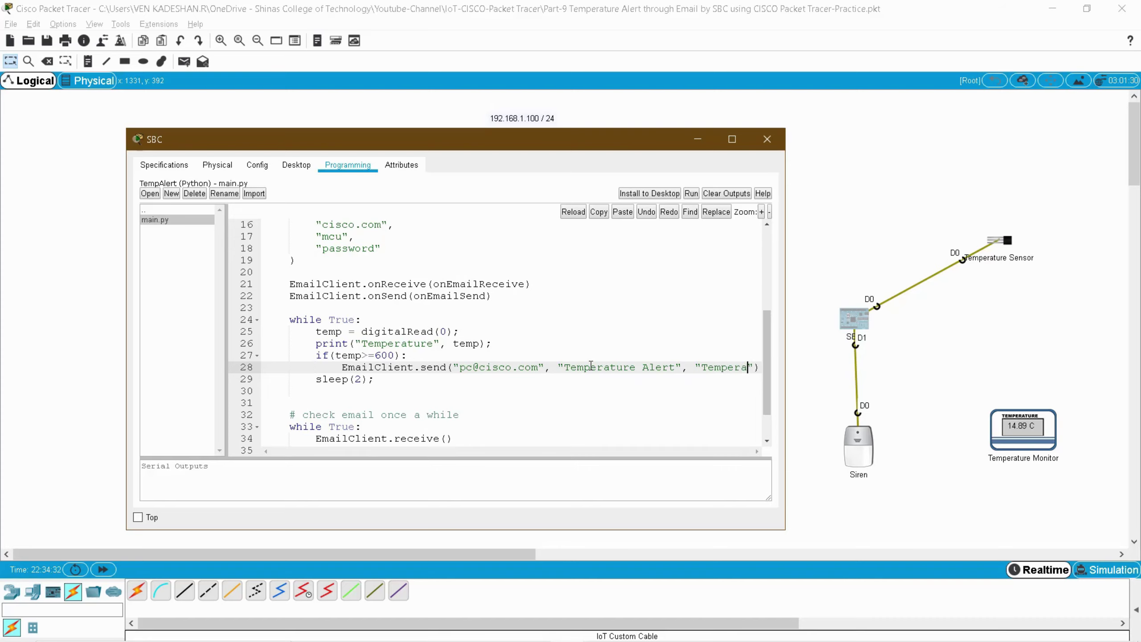
text( is HI)
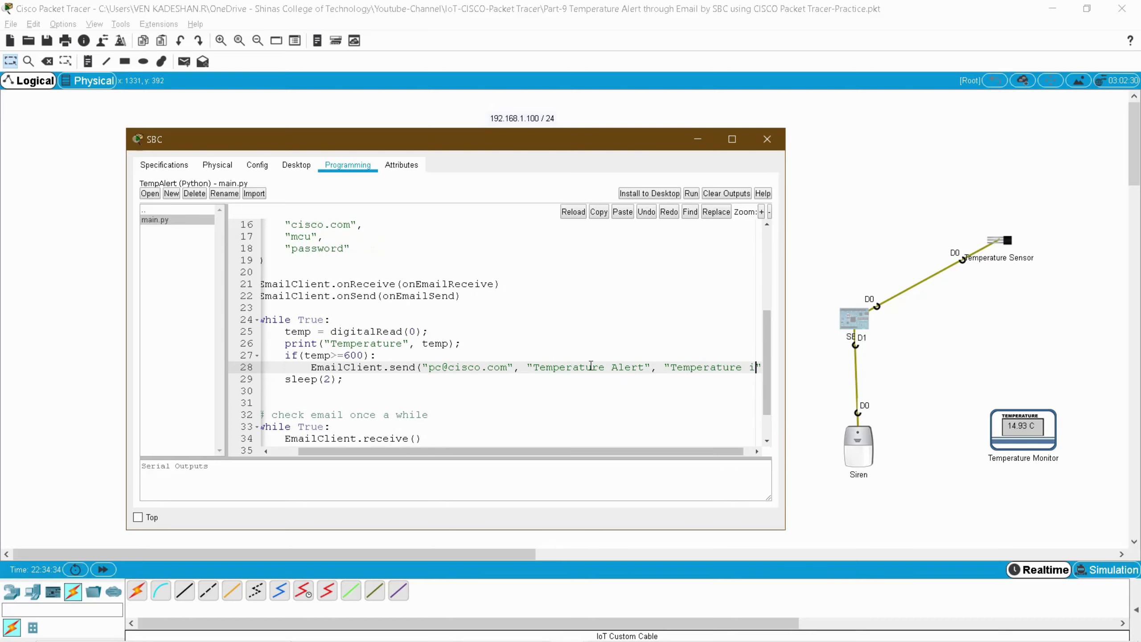
text(GH")
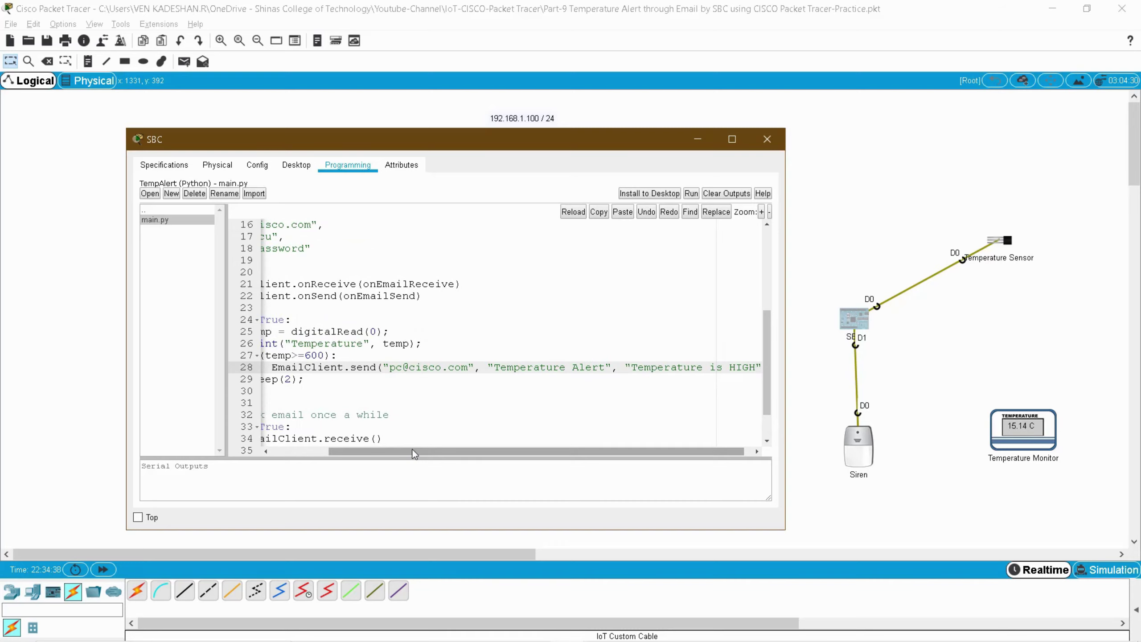
text())
key(Return)
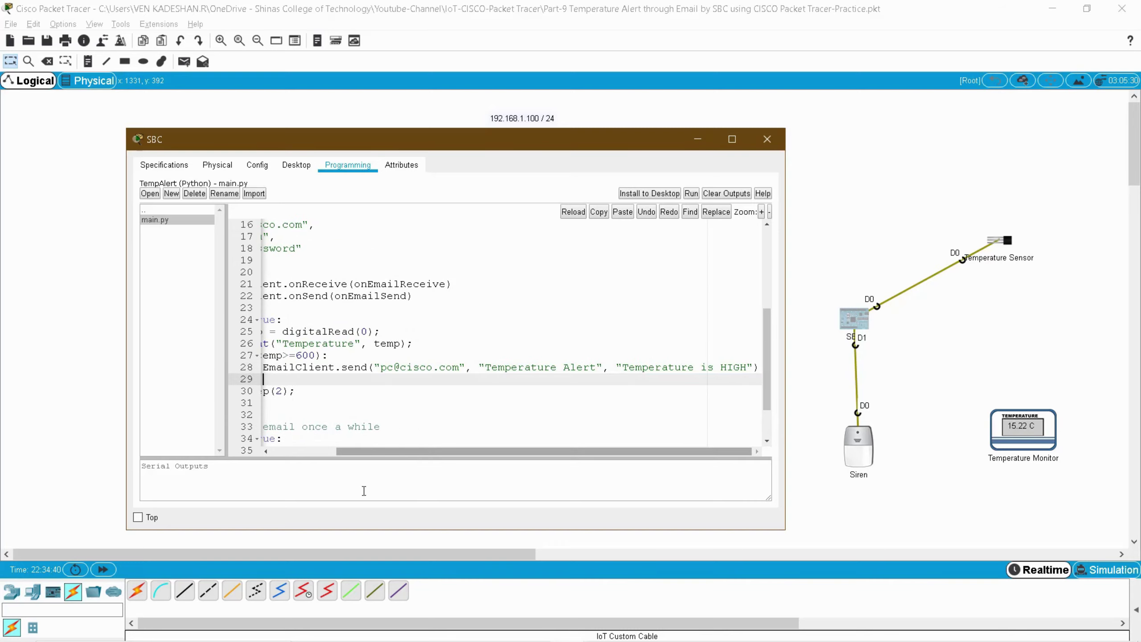
- Turn the siren on inside the if branch with customWrite(1,HIGH)
drag(380, 455, 314, 454)
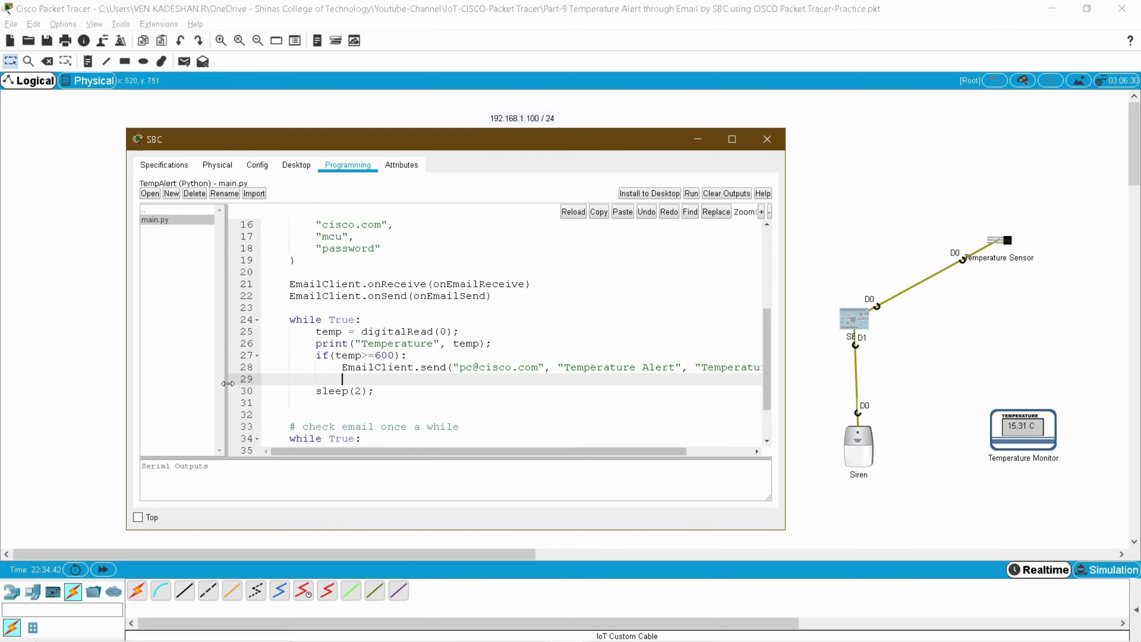
drag(225, 384, 141, 384)
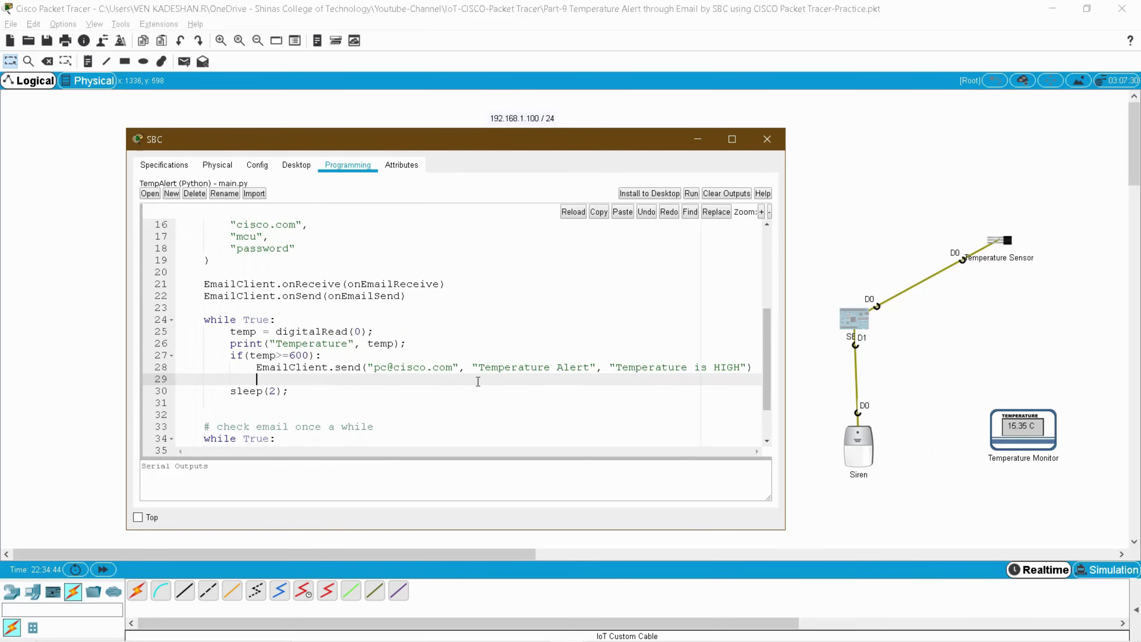
text(customWrite(1,HIGH)
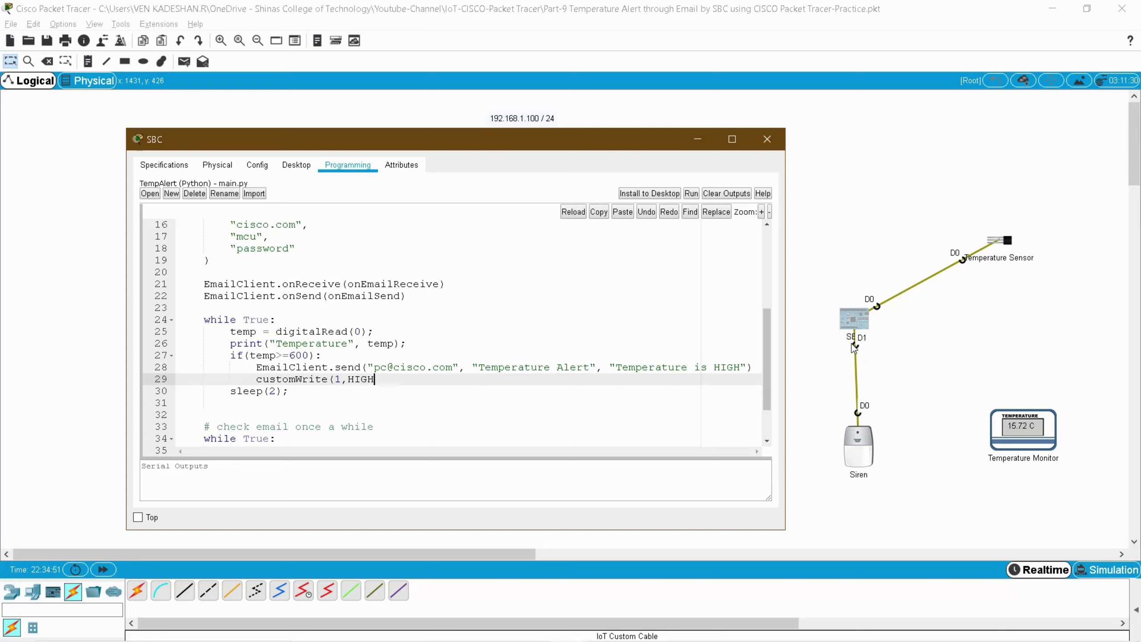
text();)
- Add an else branch that prints 'Temperature is Normal' and sets the siren LOW
key(Return)
key(BackSpace)
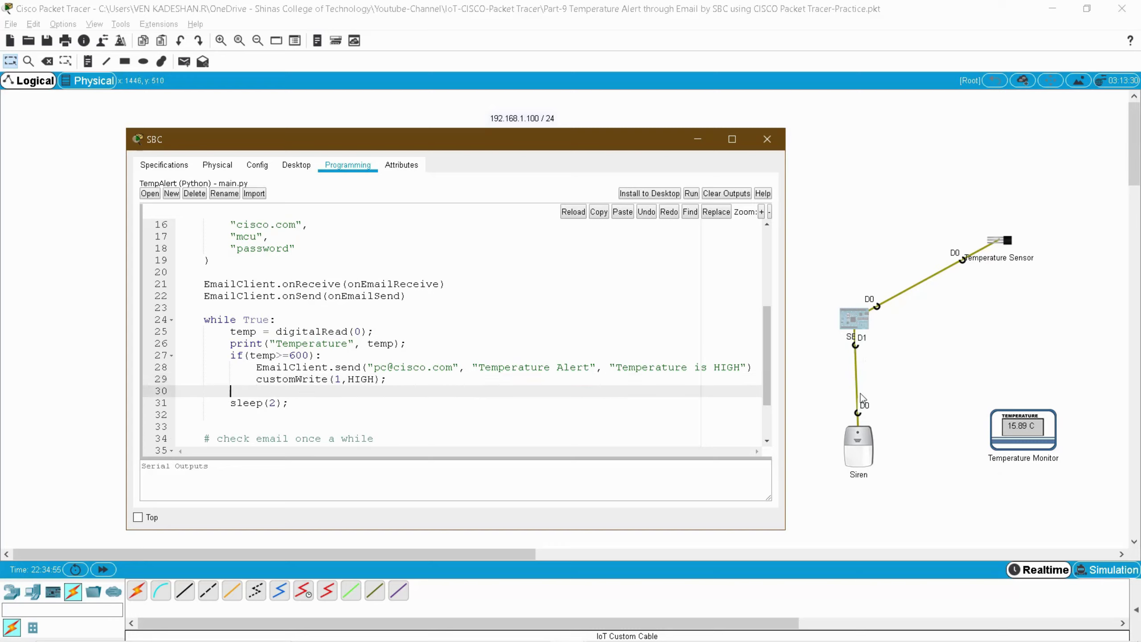
text(else:)
key(Return)
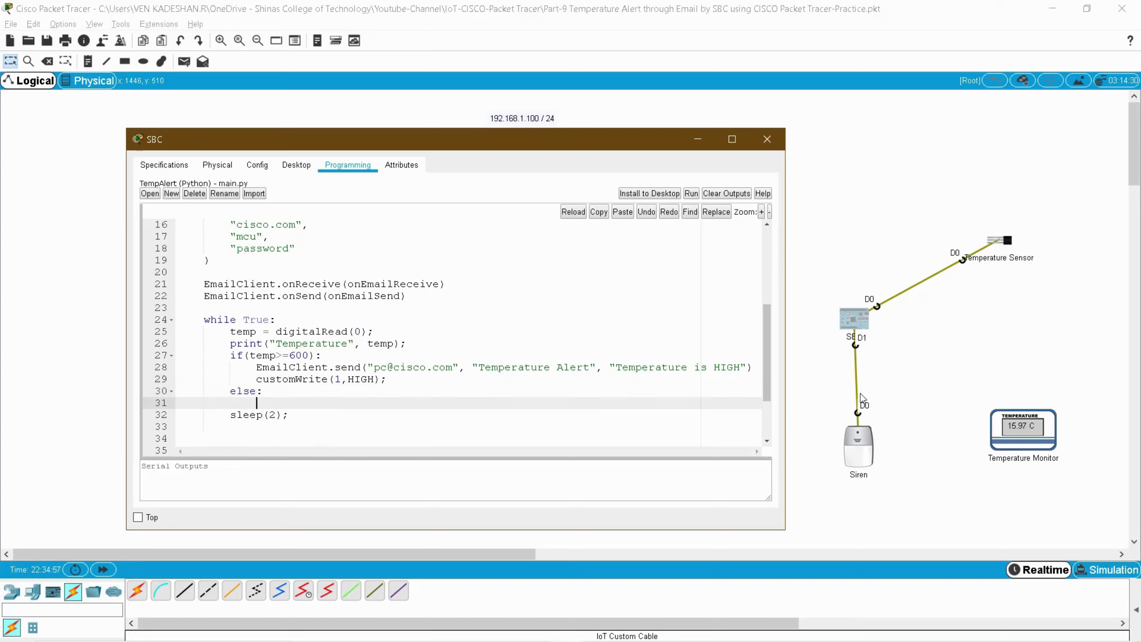
text(print("Temperature is Normal");)
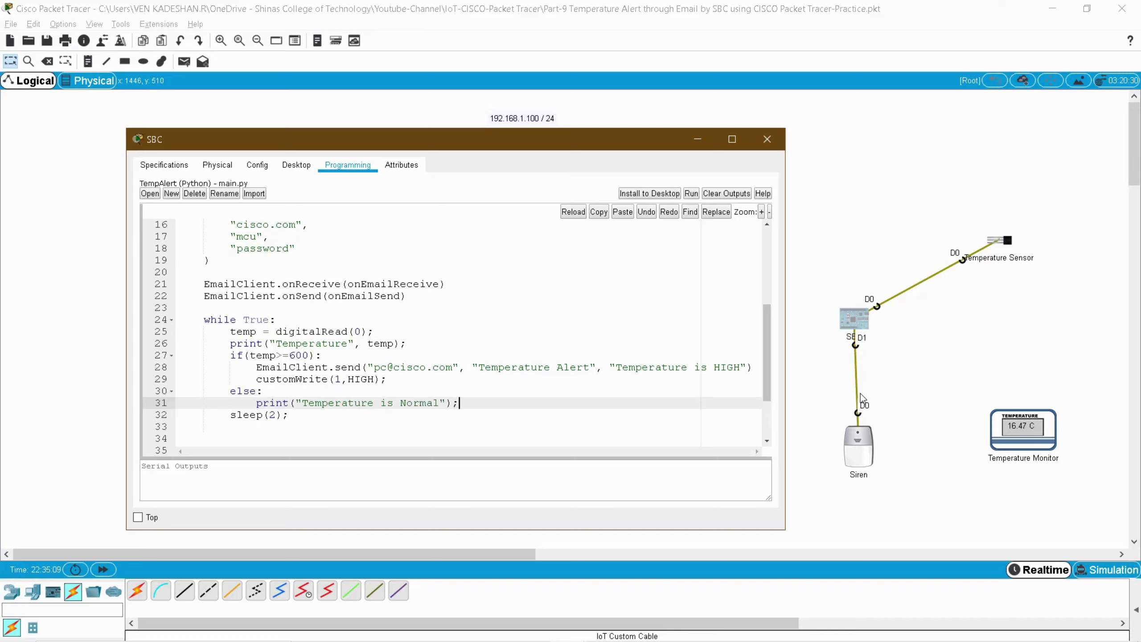
key(Return)
text(cus)
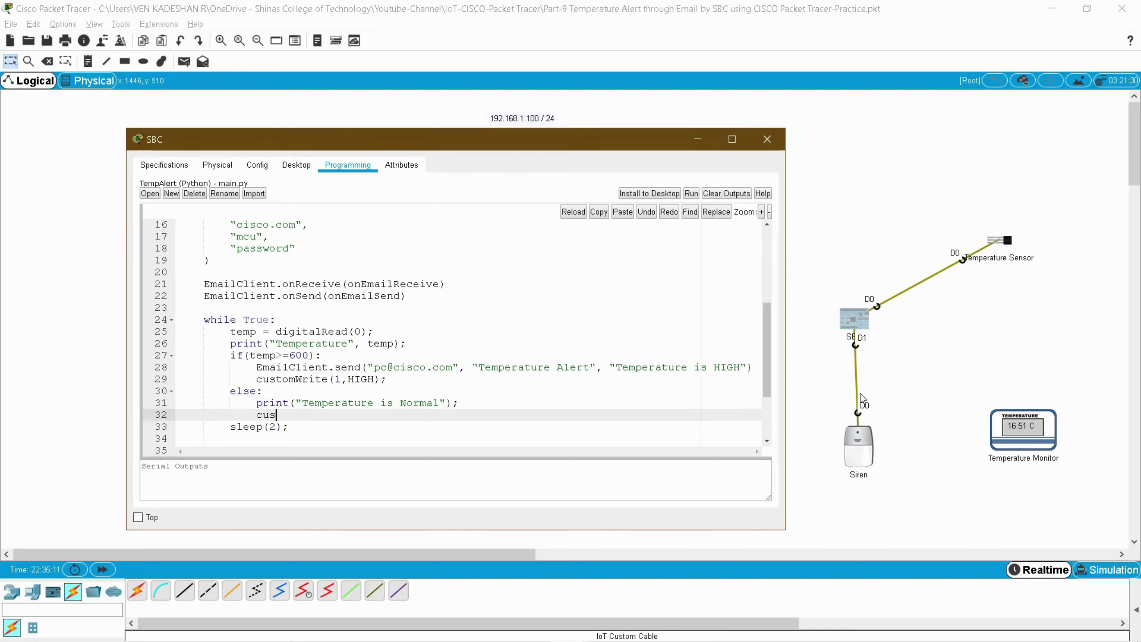
text(tomWrite(1.LOW))
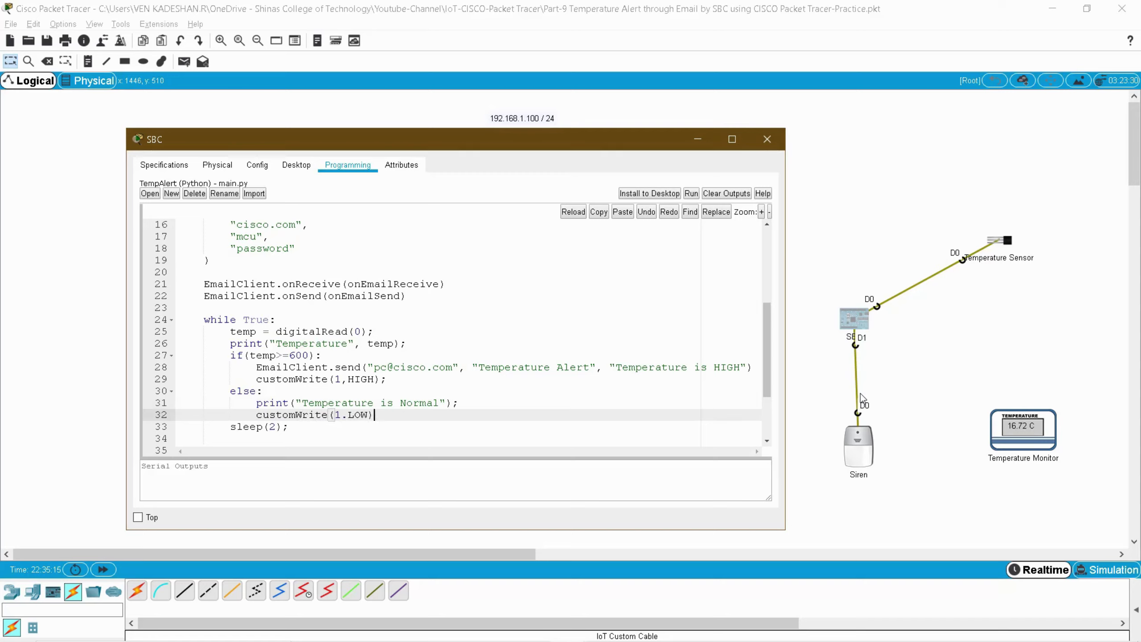
text(;)
- Print 'Temperature is HIGH' just above the siren-on line
click(256, 379)
key(Return)
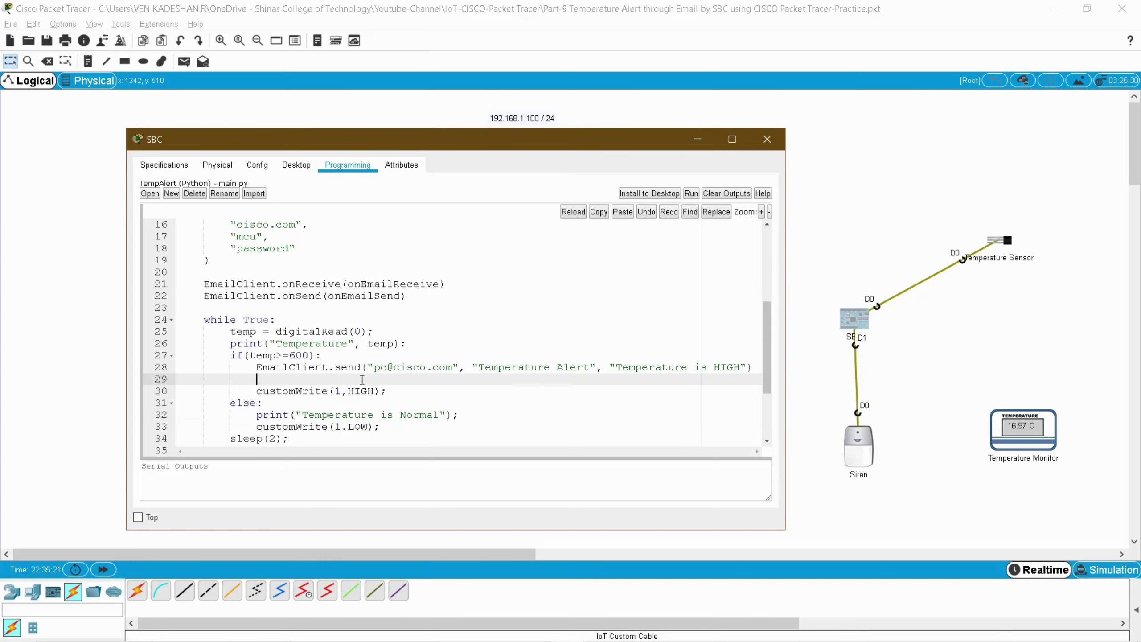
text(print("Temperature is HIGH");)
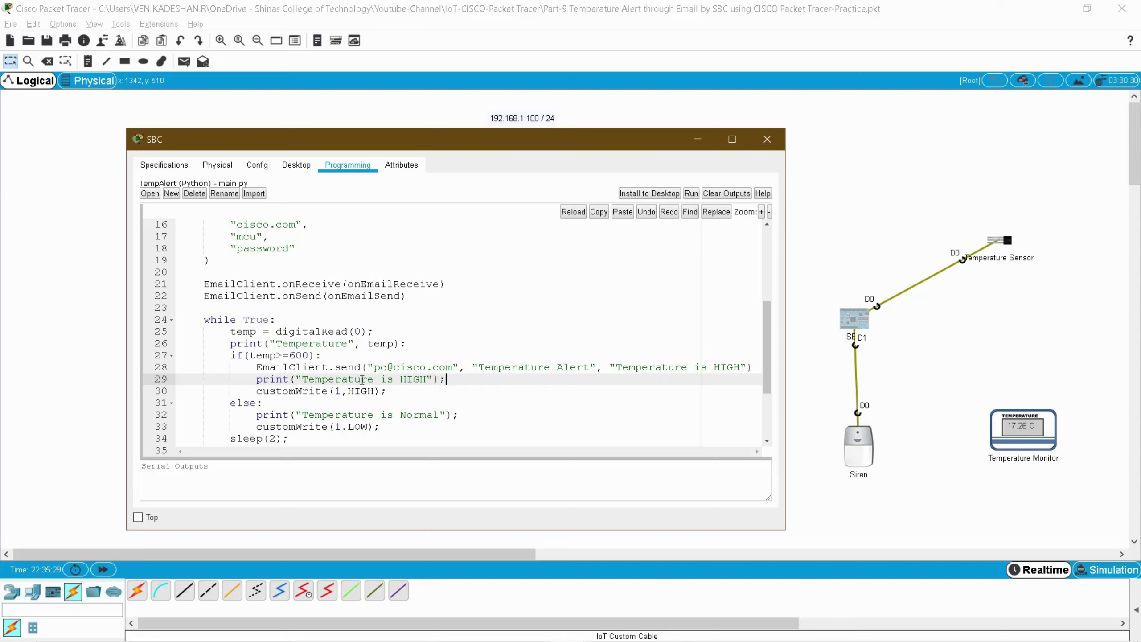
- Run the TempAlert script until it logs a 606 reading and 'Temperature is HIGH', then stop it
click(330, 391)
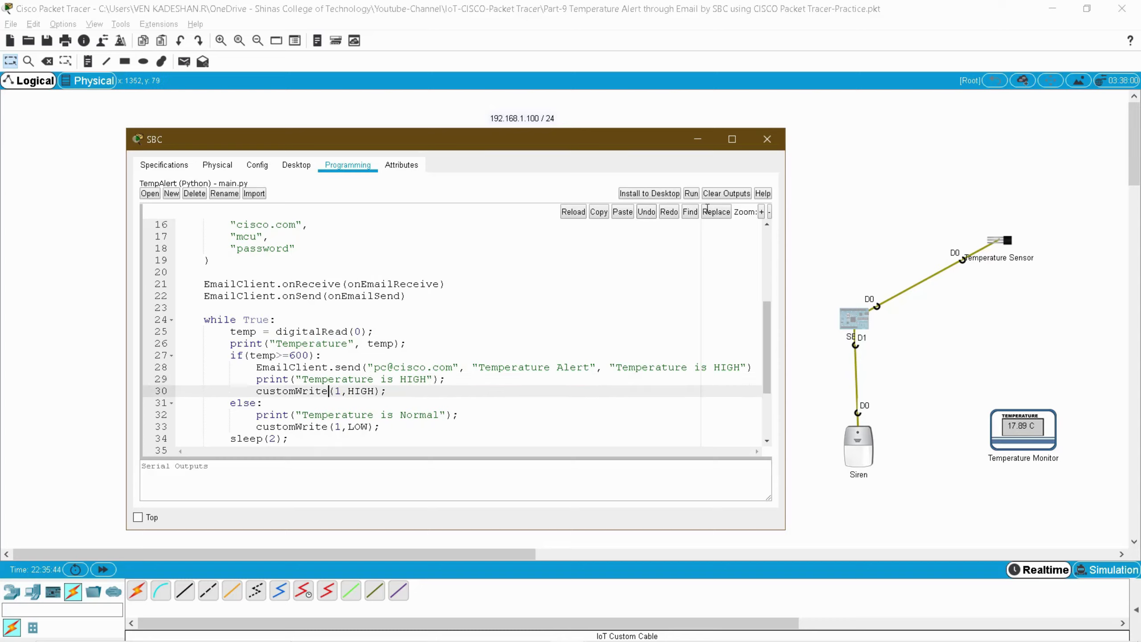
click(692, 194)
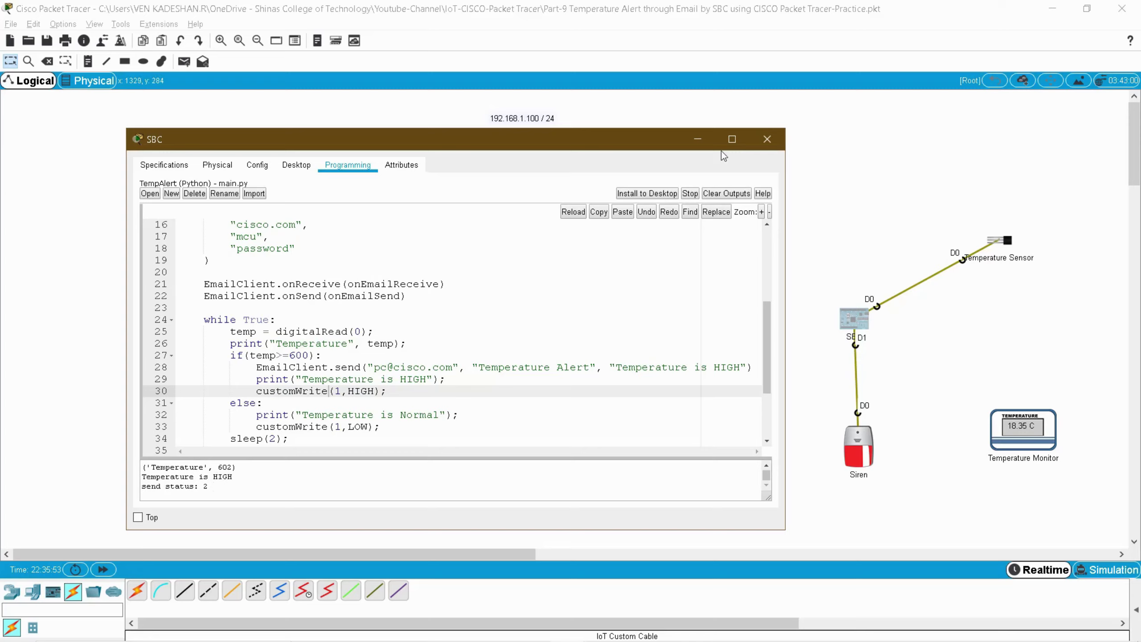
click(691, 194)
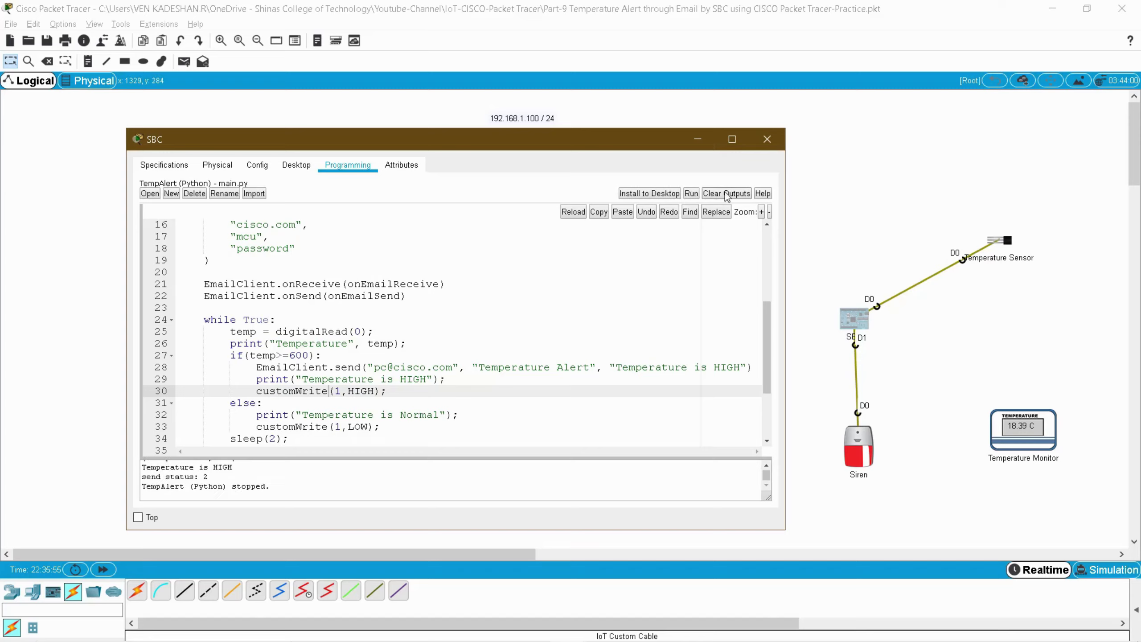
- Reopen the SBC to make sure the program is stopped, then hide its window to show the topology
click(767, 139)
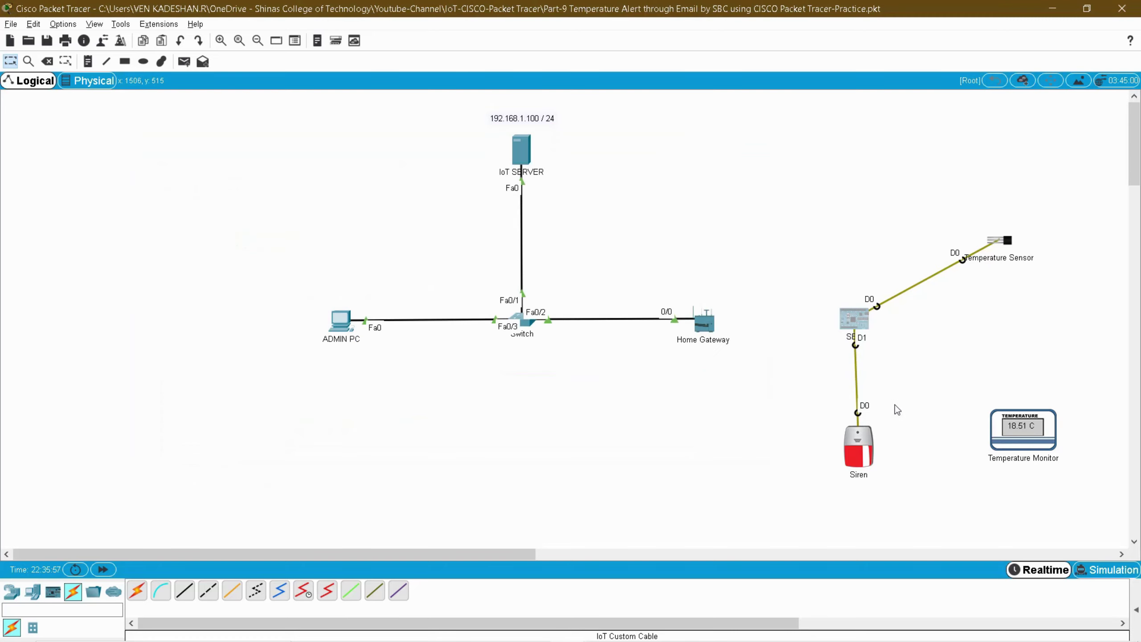
drag(813, 407, 906, 516)
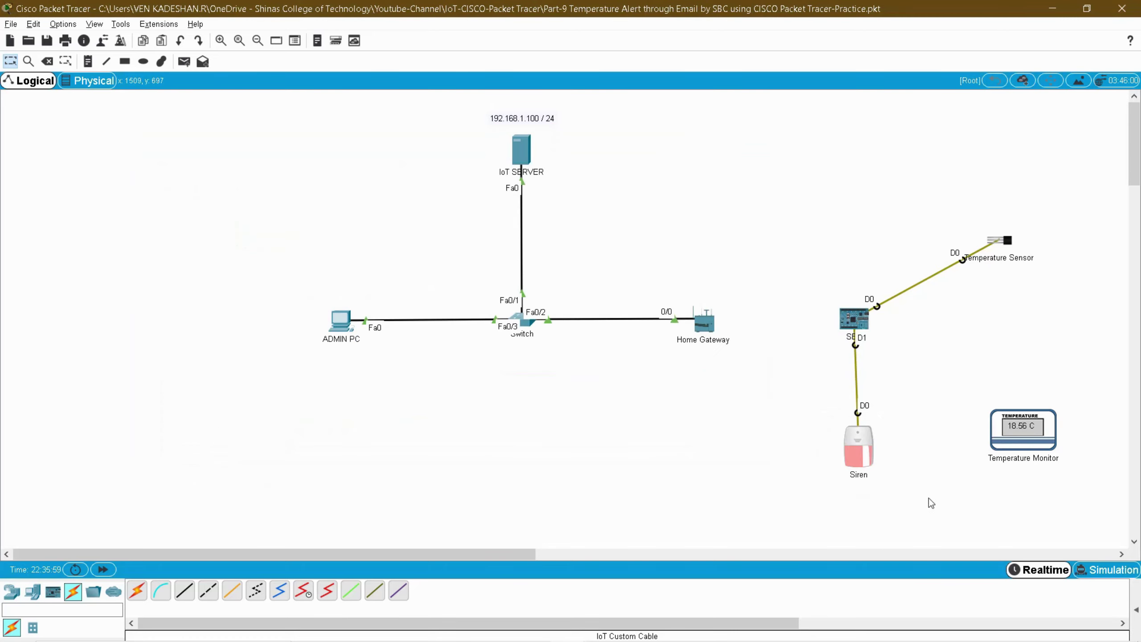
double_click(855, 320)
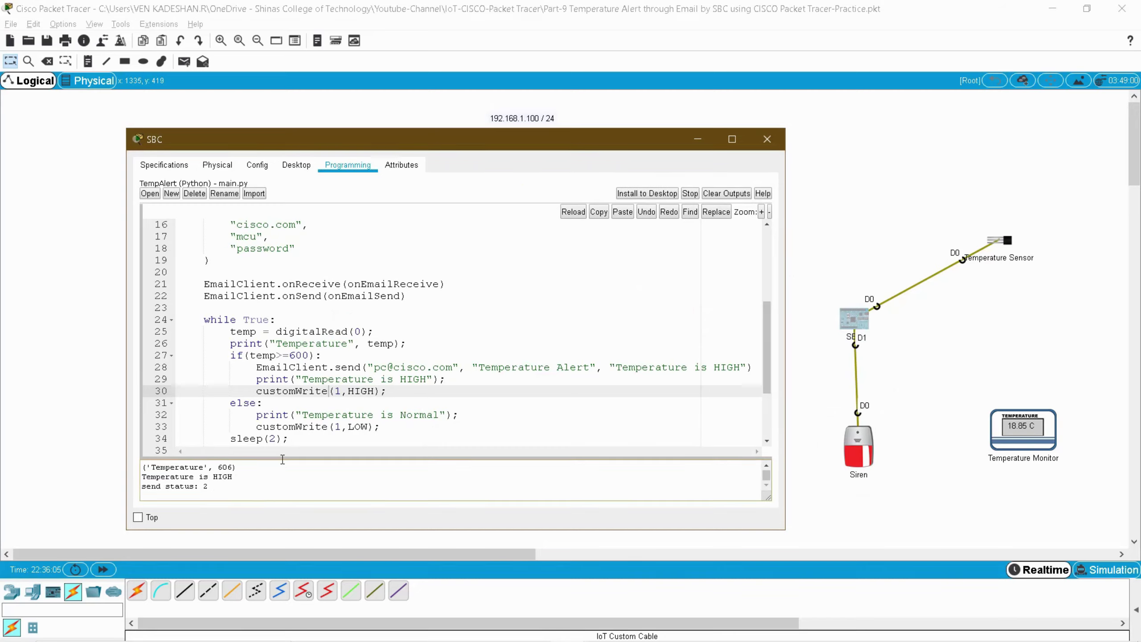
click(690, 193)
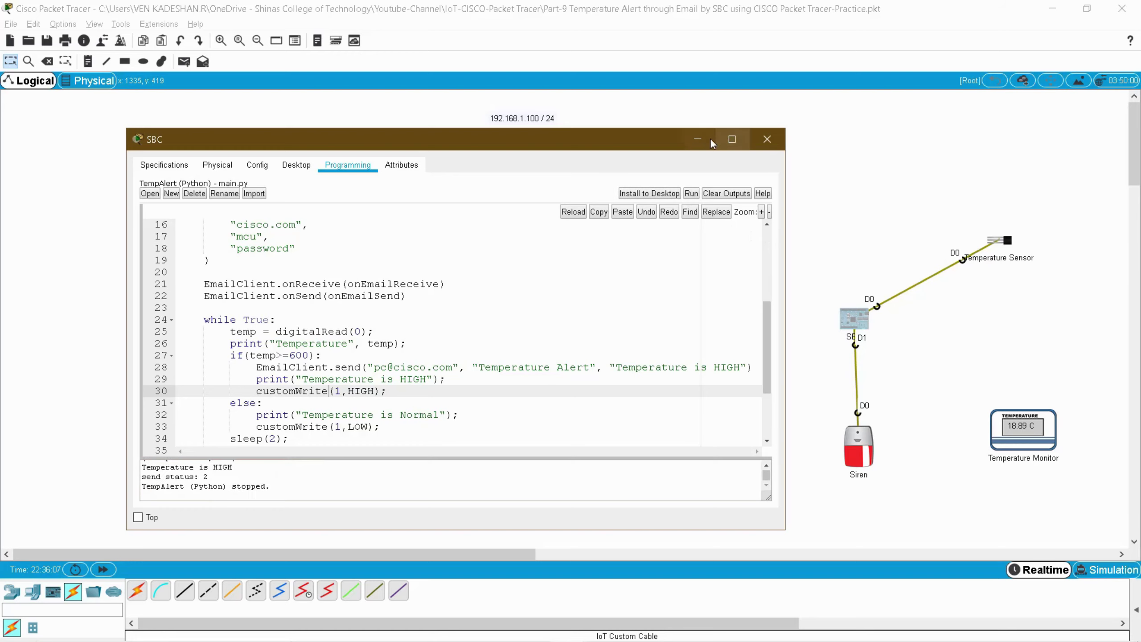
click(698, 140)
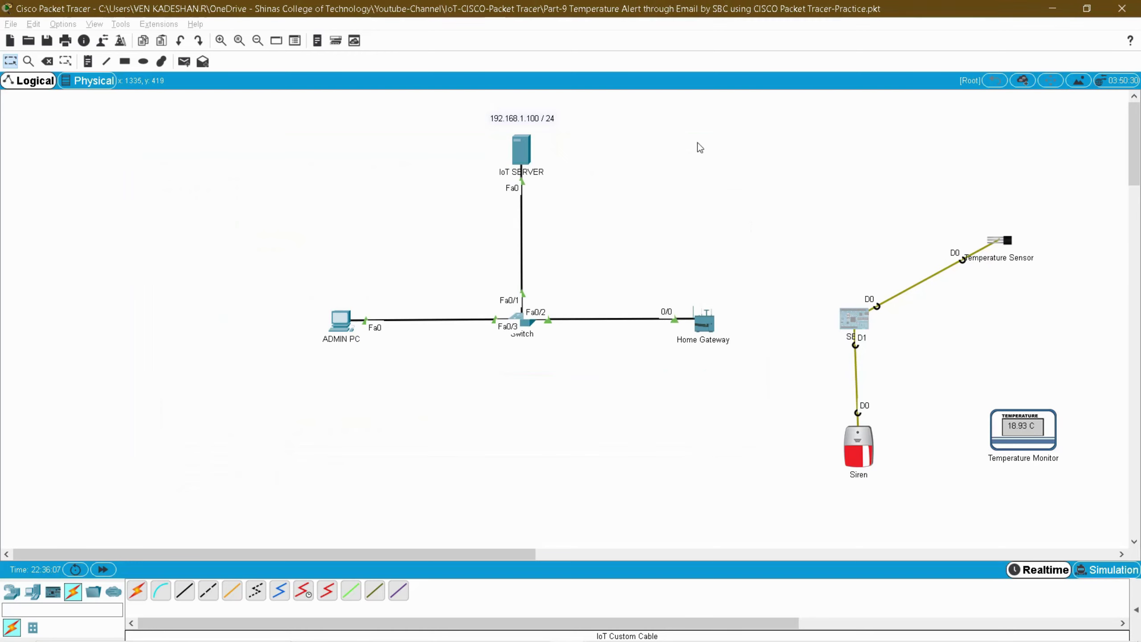
- Open ADMIN PC and enlarge its window so all Desktop apps show
click(345, 317)
drag(653, 131, 521, 118)
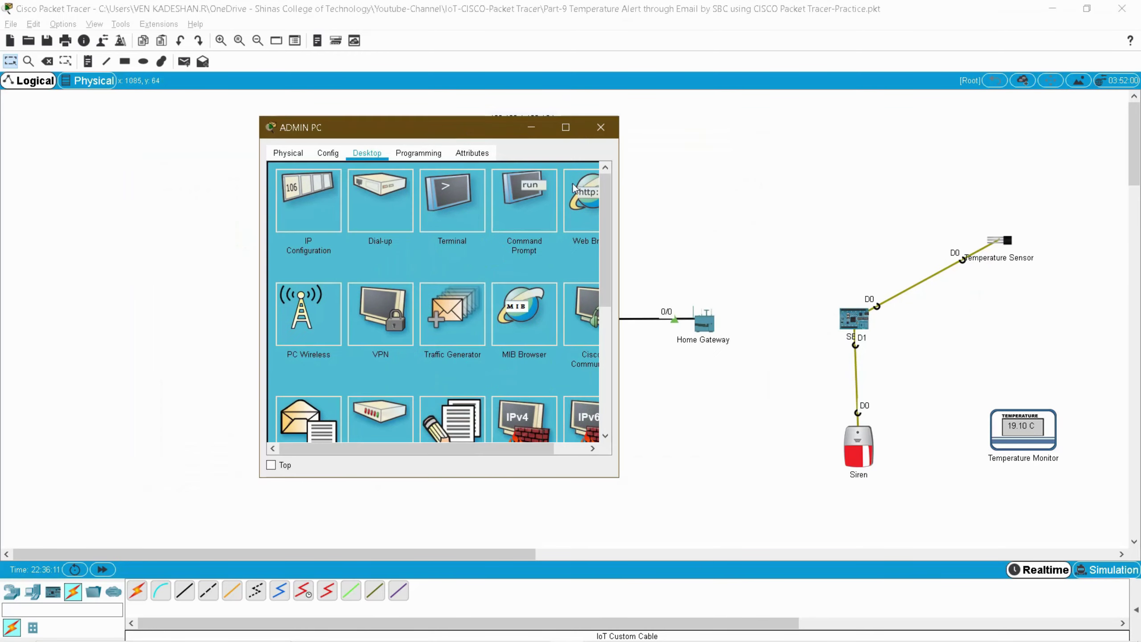
drag(620, 257, 918, 256)
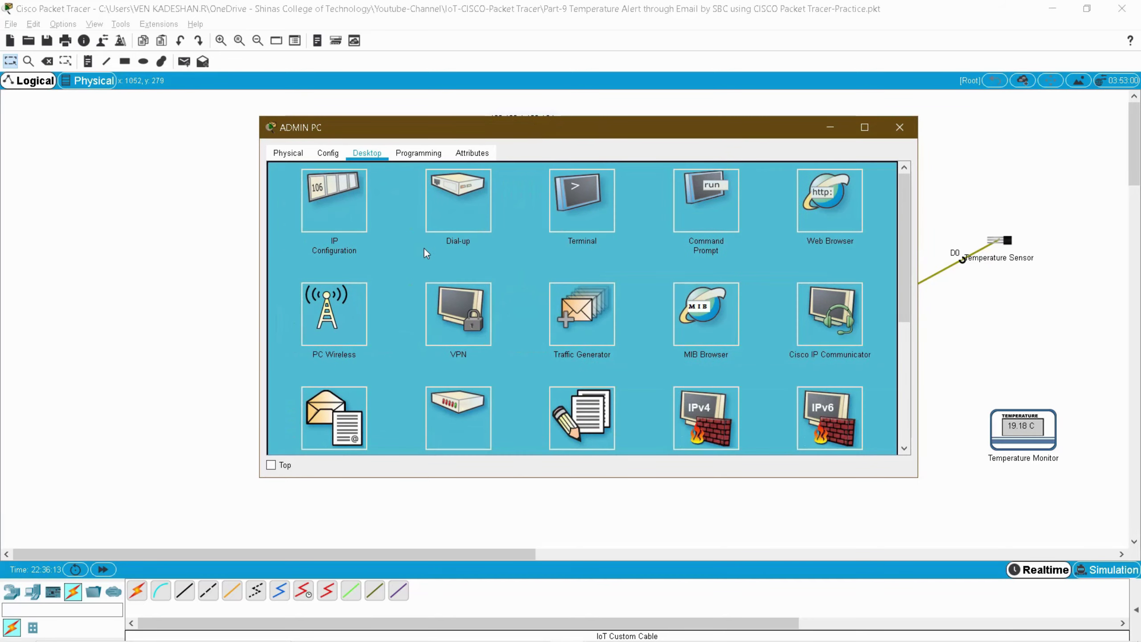
- In ADMIN PC's email client, fetch new mail and read the latest 'Temperature Alert' message
scroll(425, 253, down, 5)
click(340, 205)
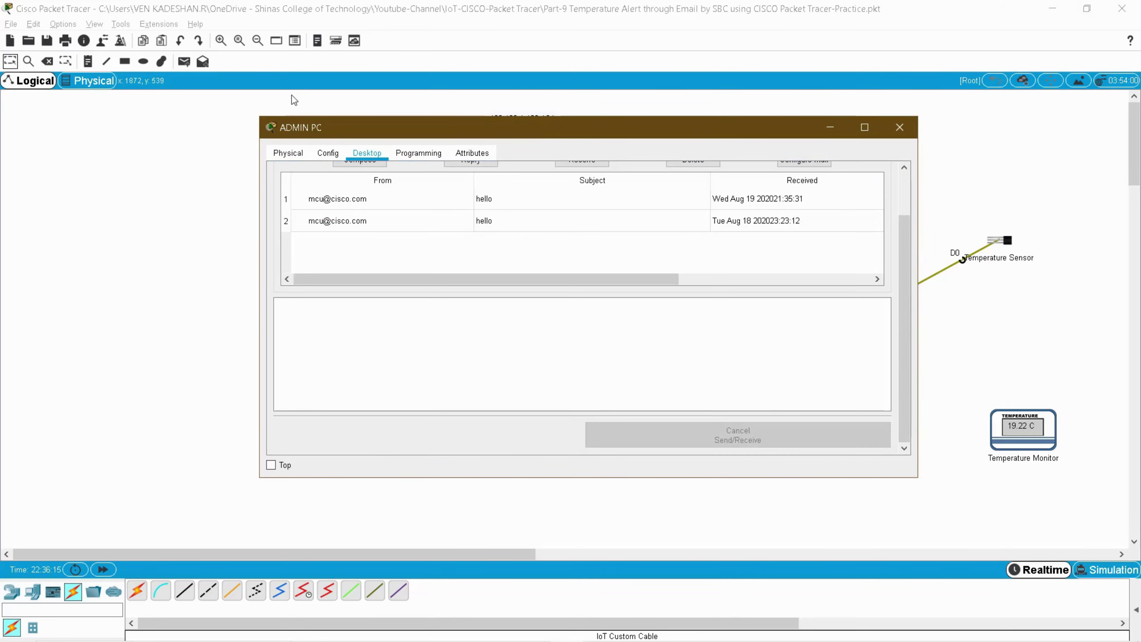
scroll(493, 189, up, 2)
click(579, 211)
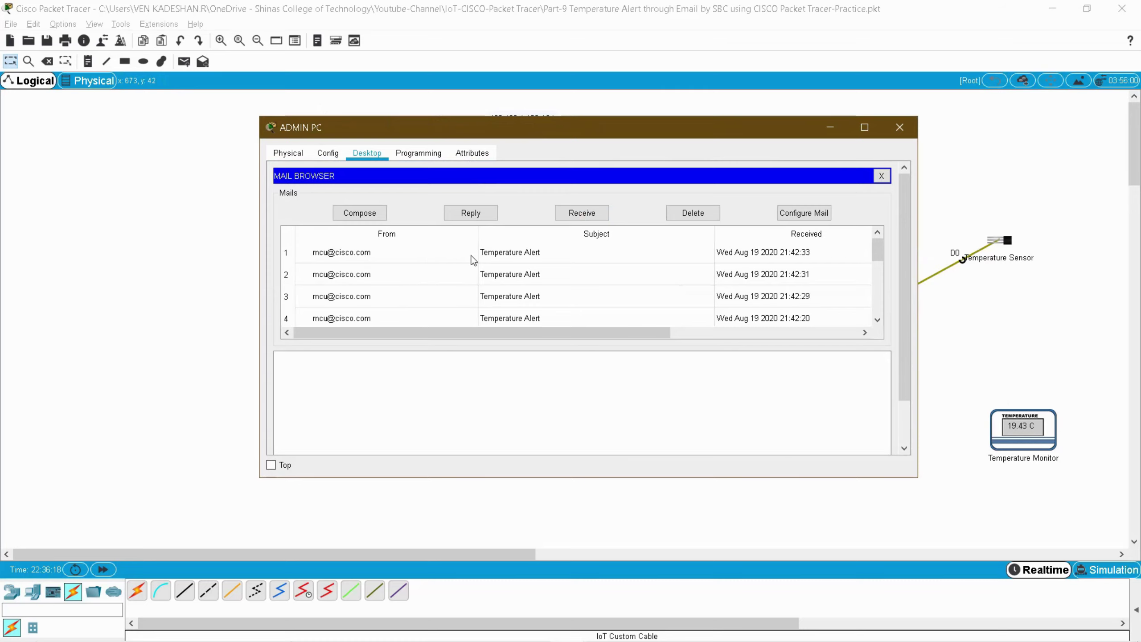
double_click(395, 256)
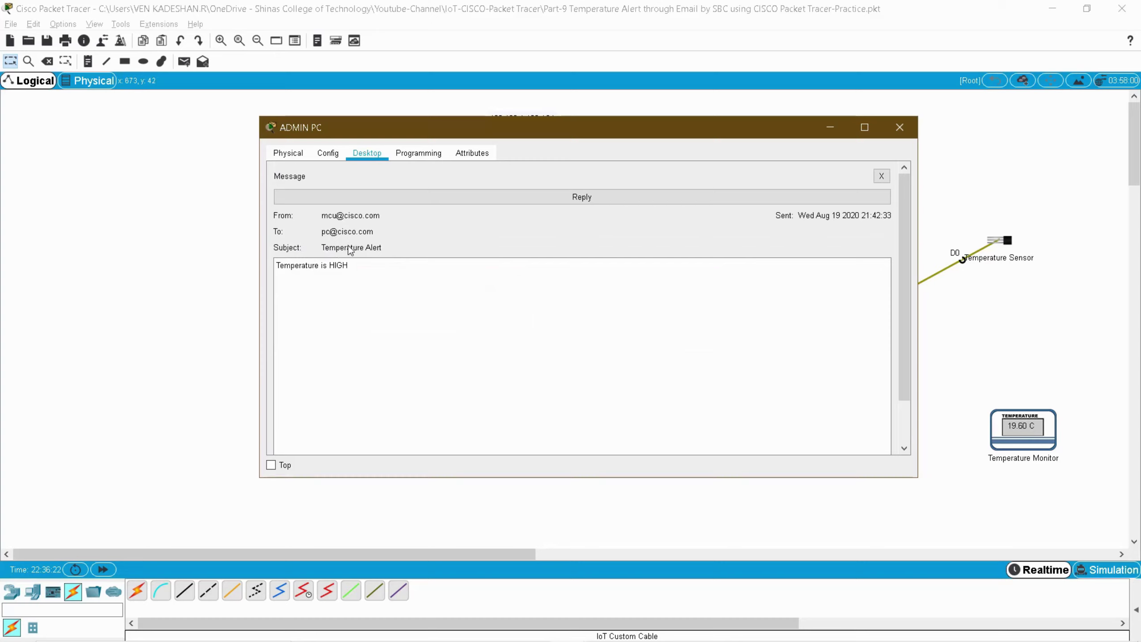
double_click(356, 266)
click(604, 291)
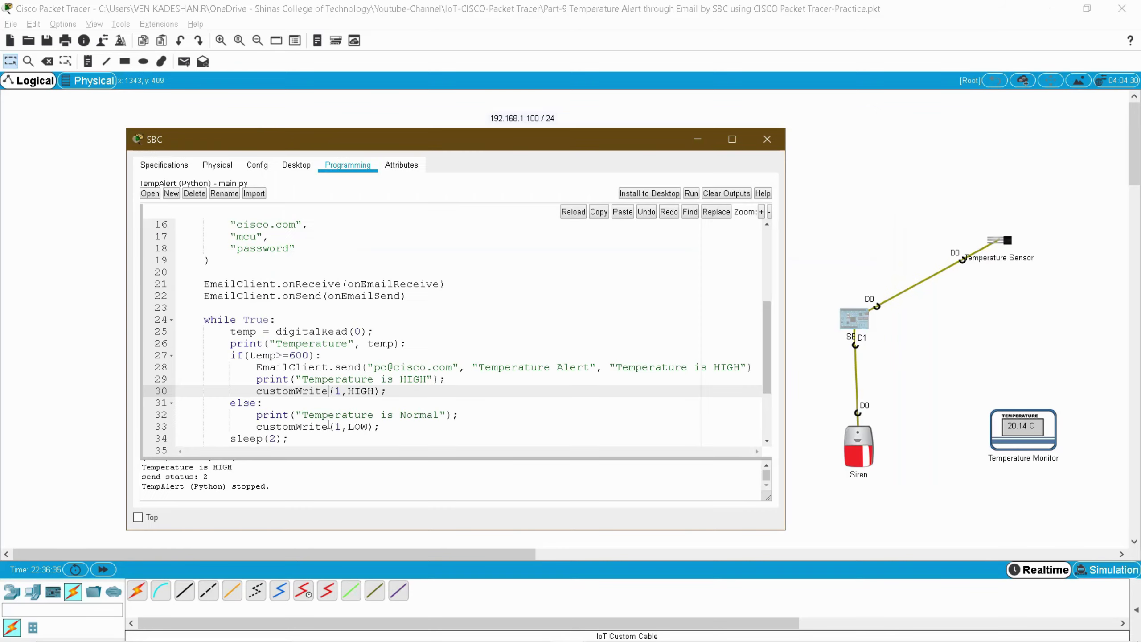
- Select the SBC, temperature sensor, siren and monitor and group them into a new cluster
click(767, 139)
drag(788, 161, 1108, 522)
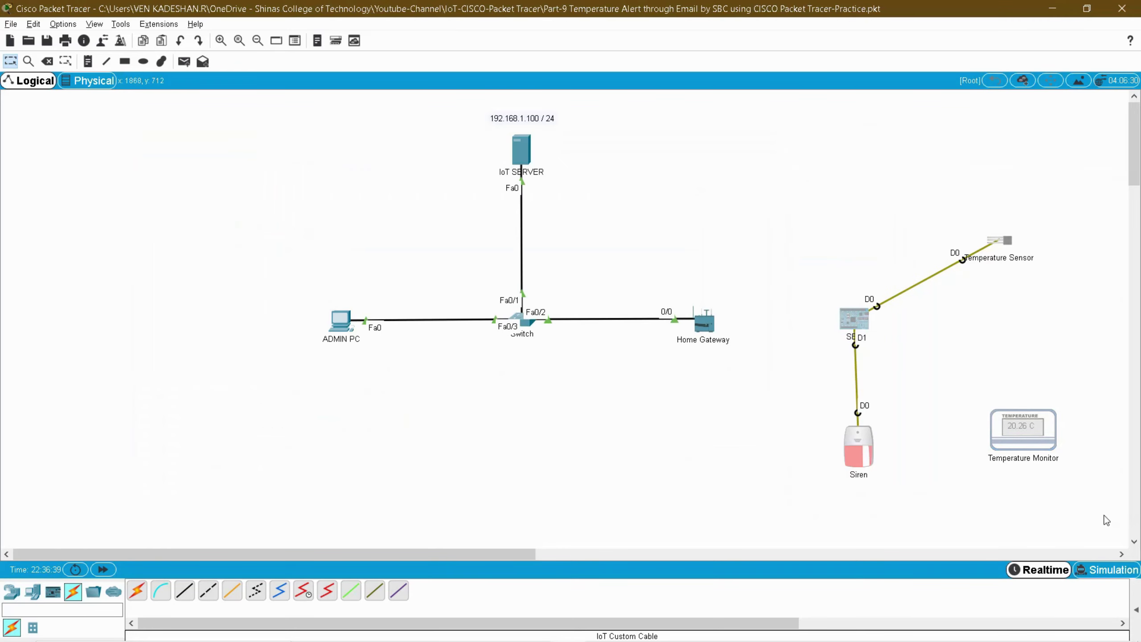
drag(777, 192, 1096, 527)
drag(796, 230, 1098, 515)
drag(798, 223, 1103, 518)
click(1025, 82)
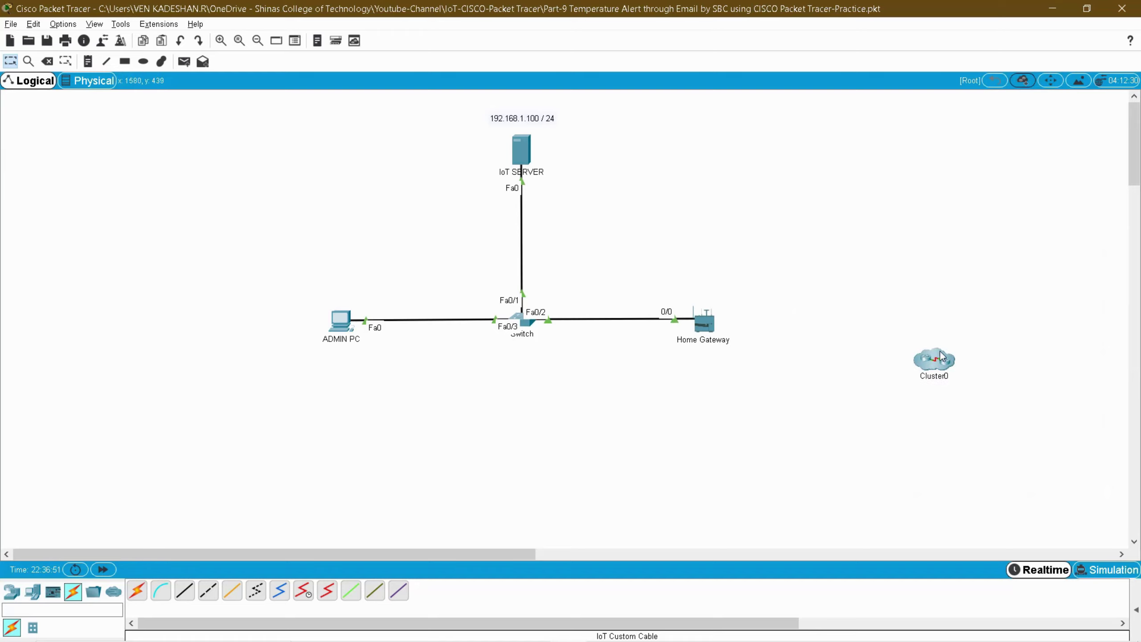
- Move the new cluster up-left and rename it SMART FACTORY
drag(940, 352, 751, 331)
click(904, 336)
text(S)
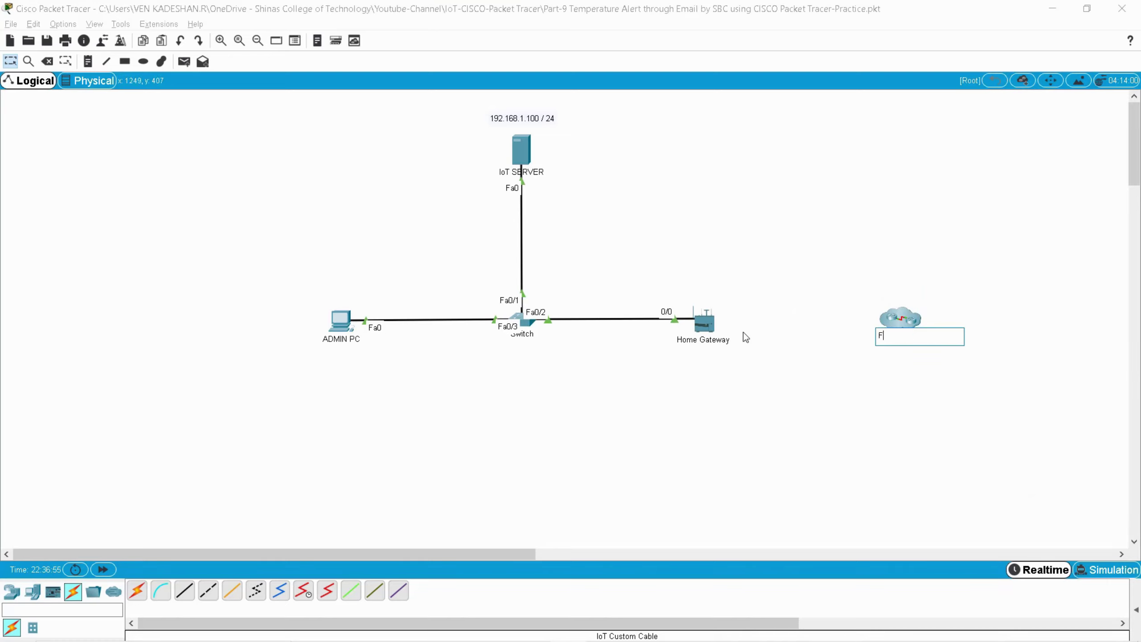
key(BackSpace)
text(SMART FACTORY)
- Select the SMART FACTORY cluster on the canvas
drag(865, 263, 959, 372)
drag(820, 284, 945, 324)
drag(294, 292, 359, 351)
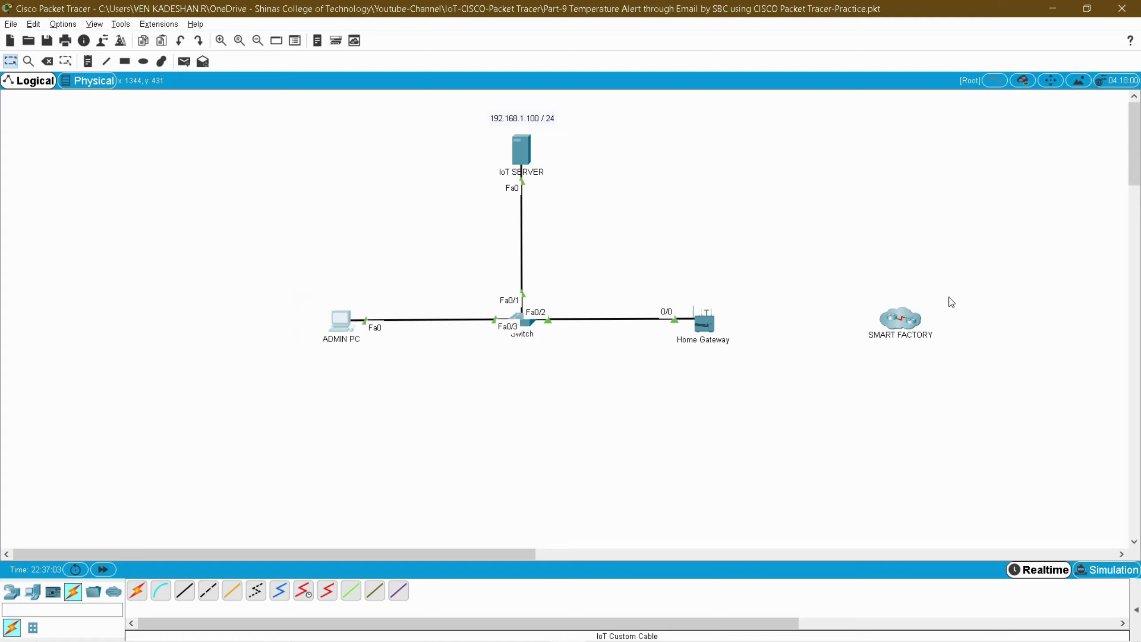
drag(838, 262, 999, 374)
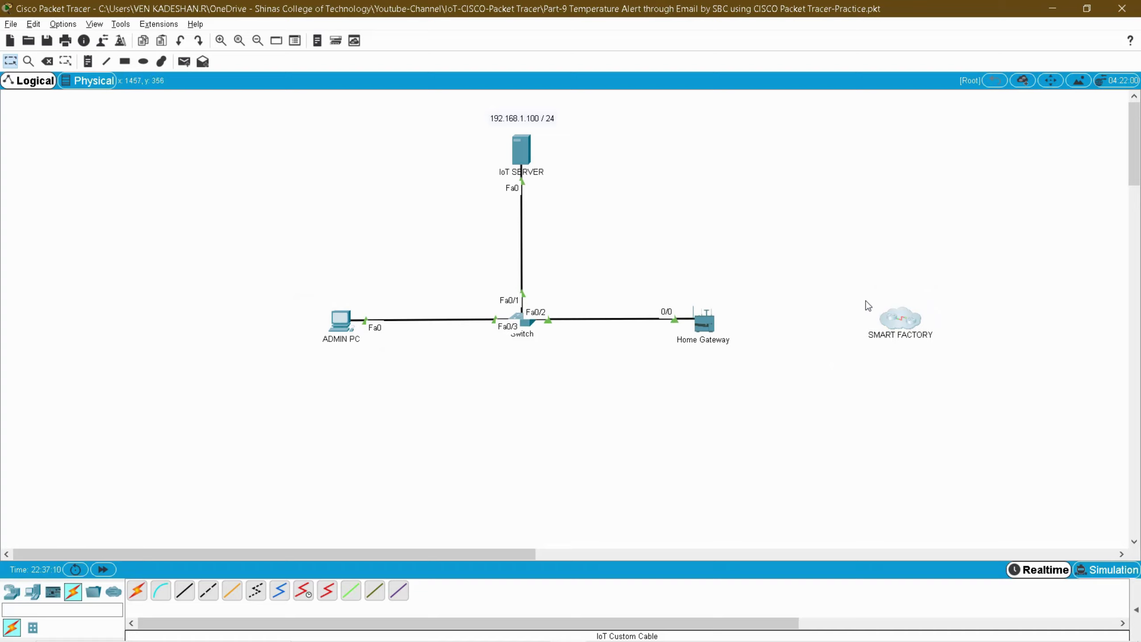
drag(826, 274, 960, 355)
- Enter the SMART FACTORY cluster
click(818, 281)
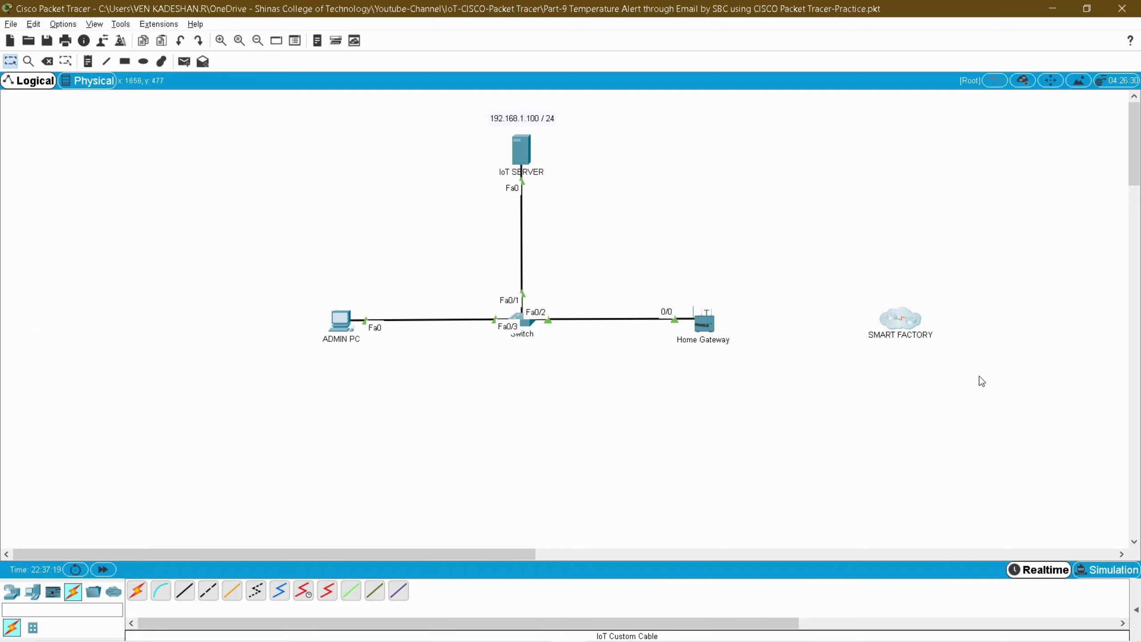
double_click(903, 319)
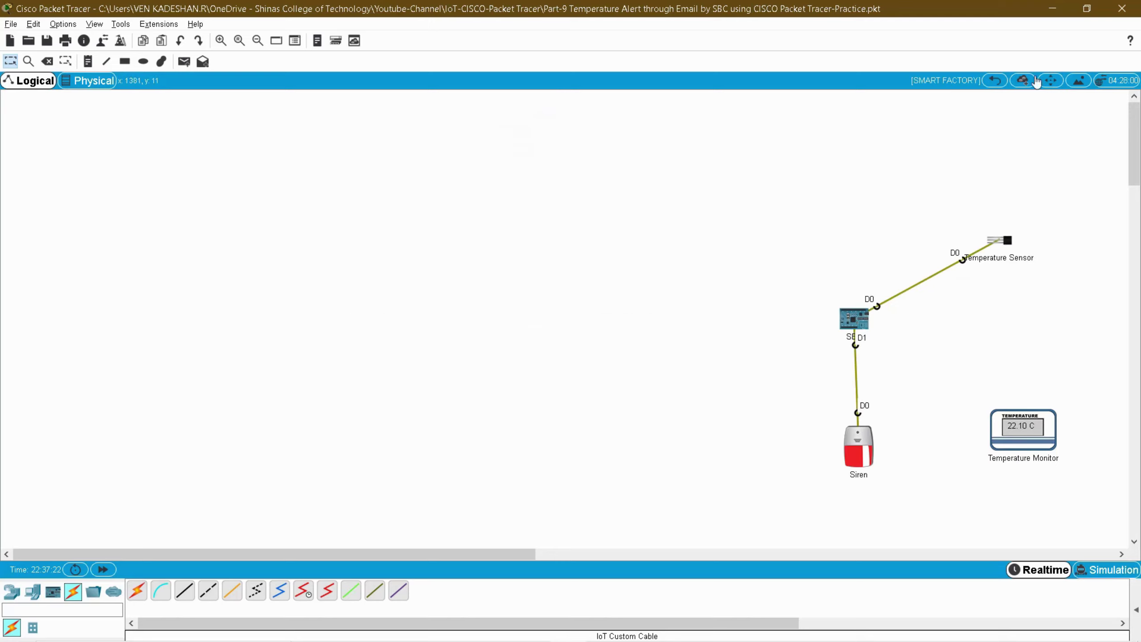
click(994, 80)
drag(829, 246, 990, 387)
double_click(904, 312)
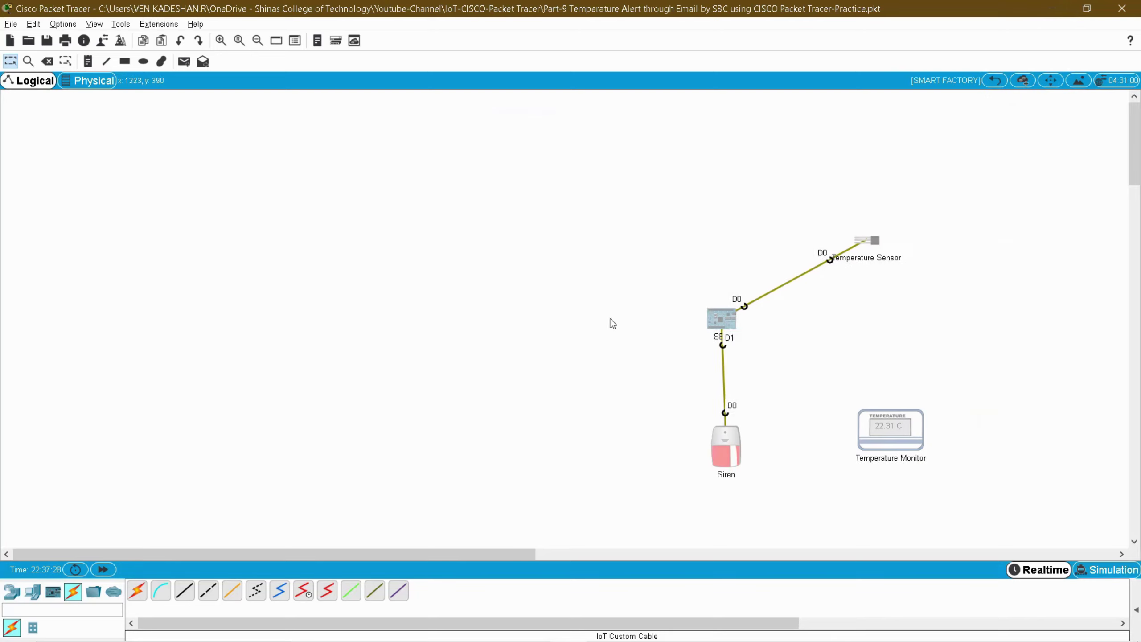
- Set the Factory image as the cluster icon in the background image settings and apply it
click(1078, 81)
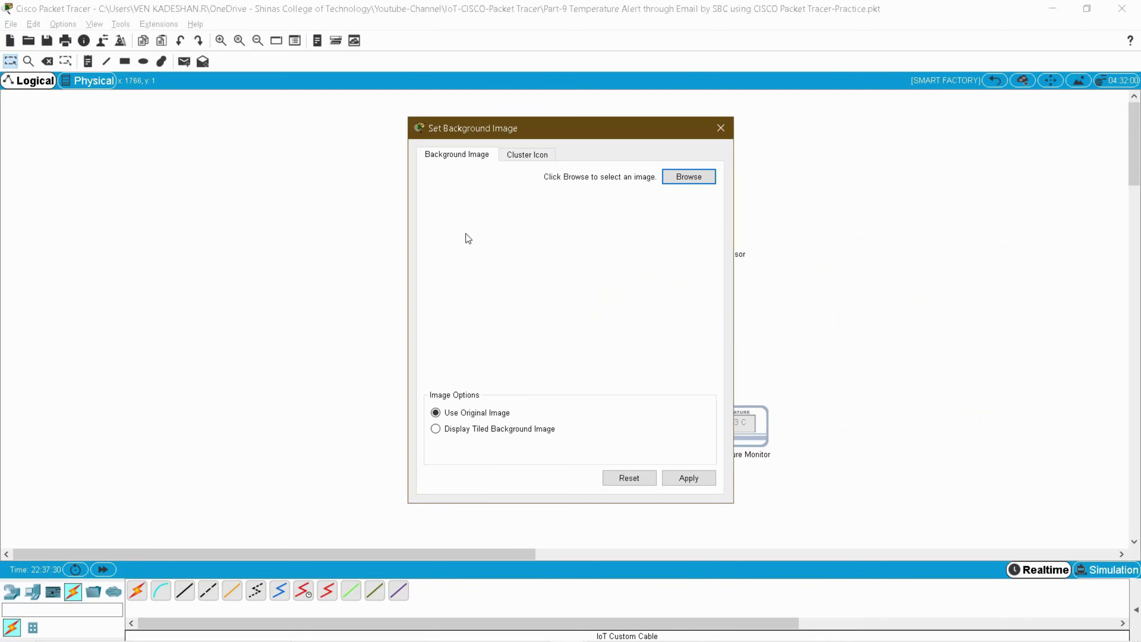
click(527, 155)
click(689, 177)
click(963, 151)
click(665, 178)
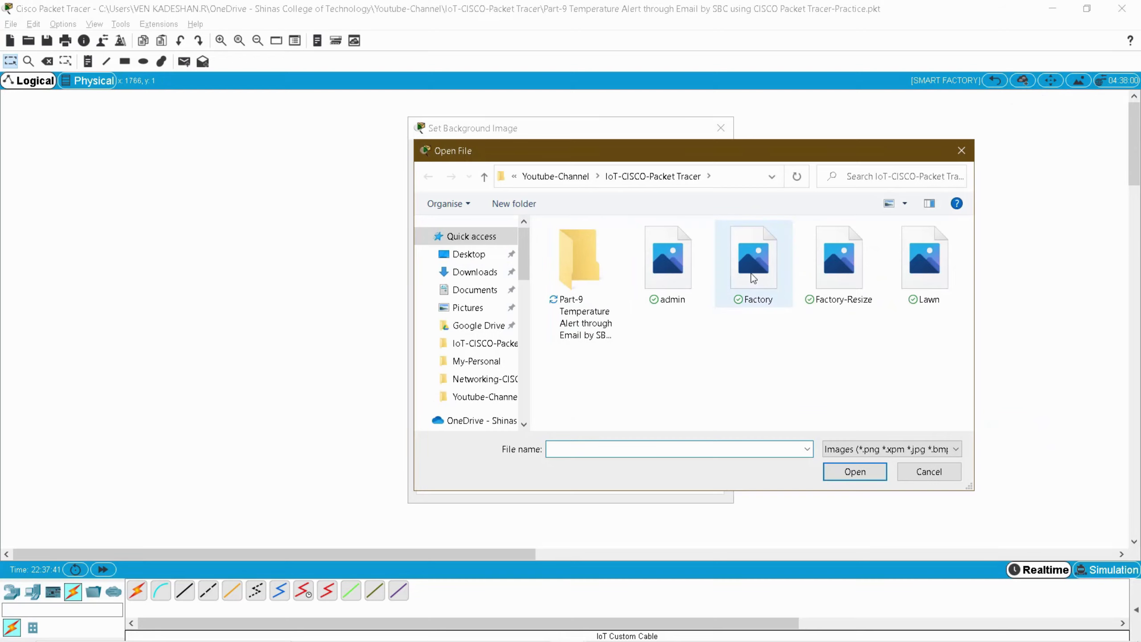
click(756, 270)
double_click(756, 270)
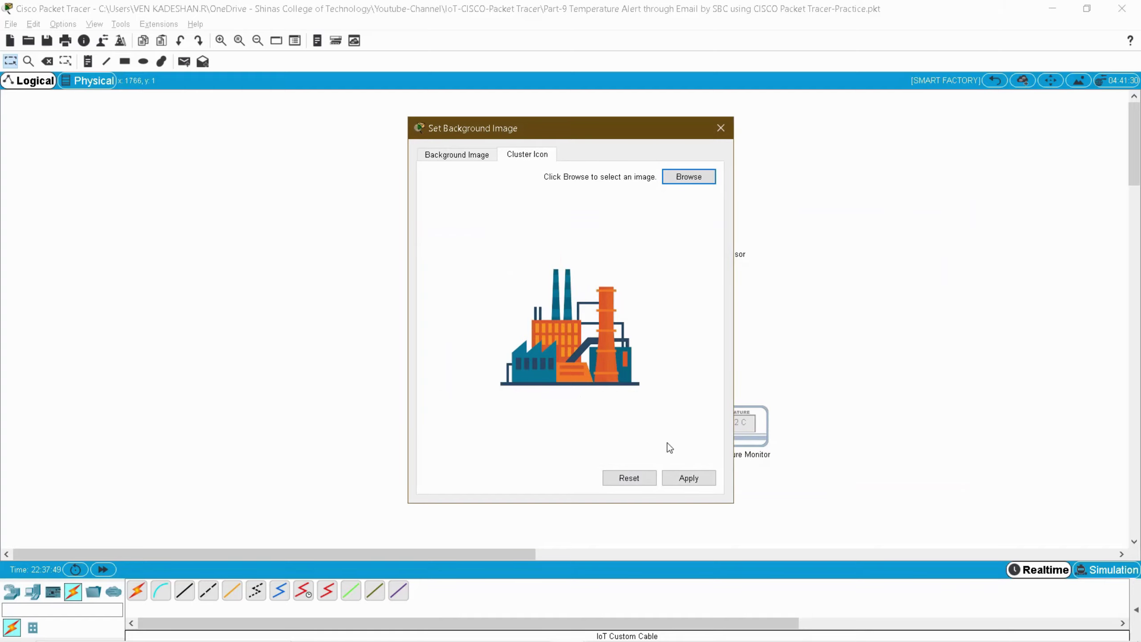
click(689, 478)
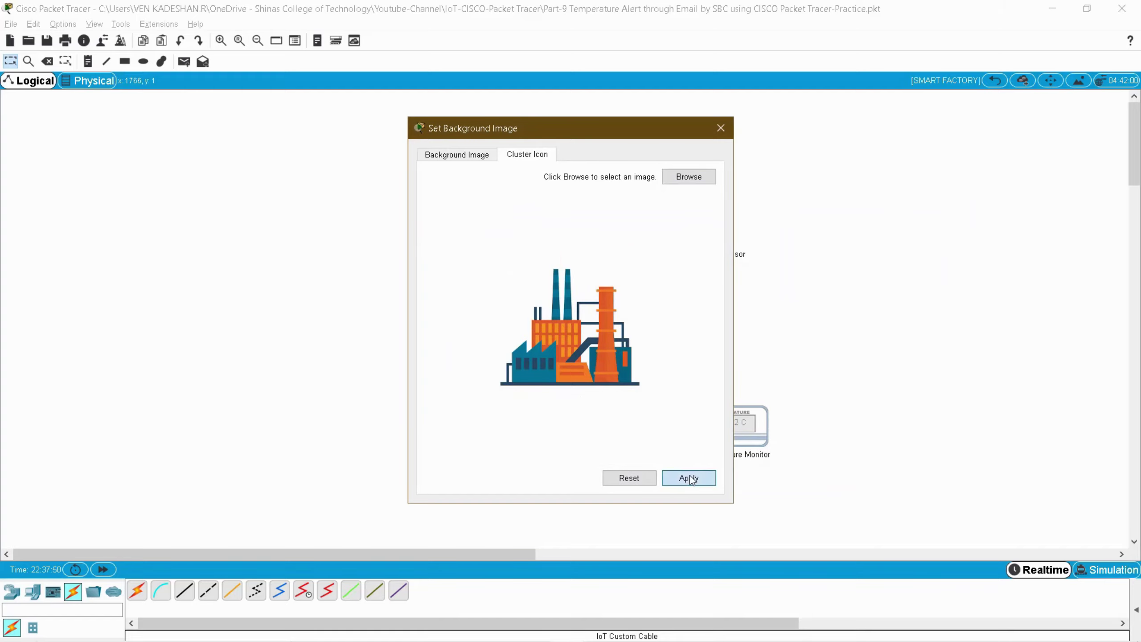
click(720, 129)
- Return to the root view and move the SMART FACTORY icon up and left
click(1006, 84)
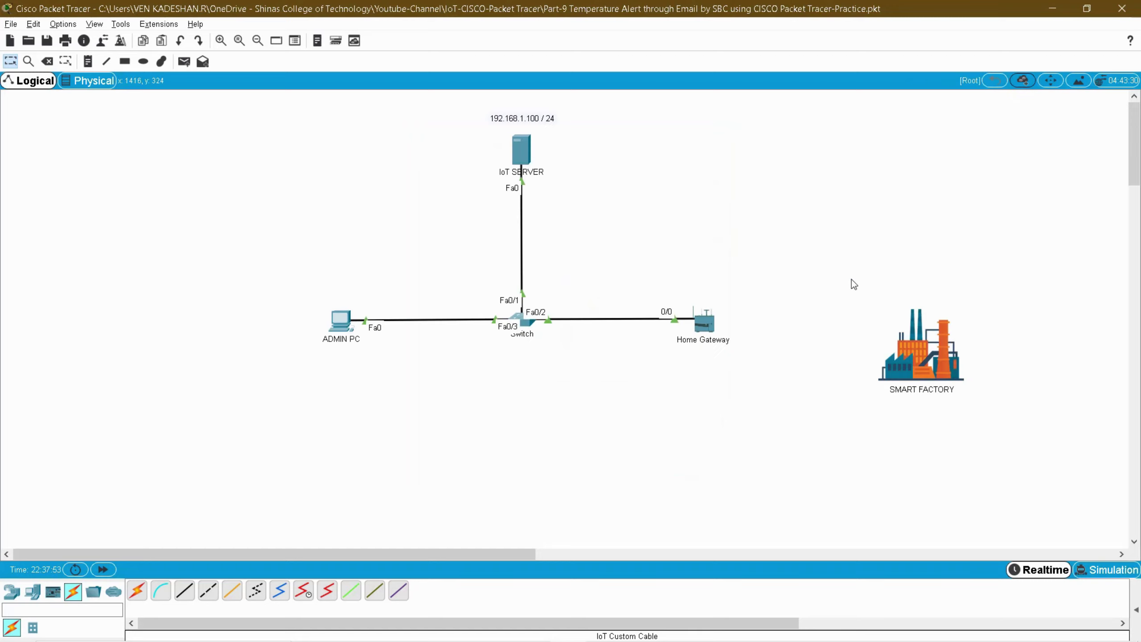
drag(941, 373, 888, 332)
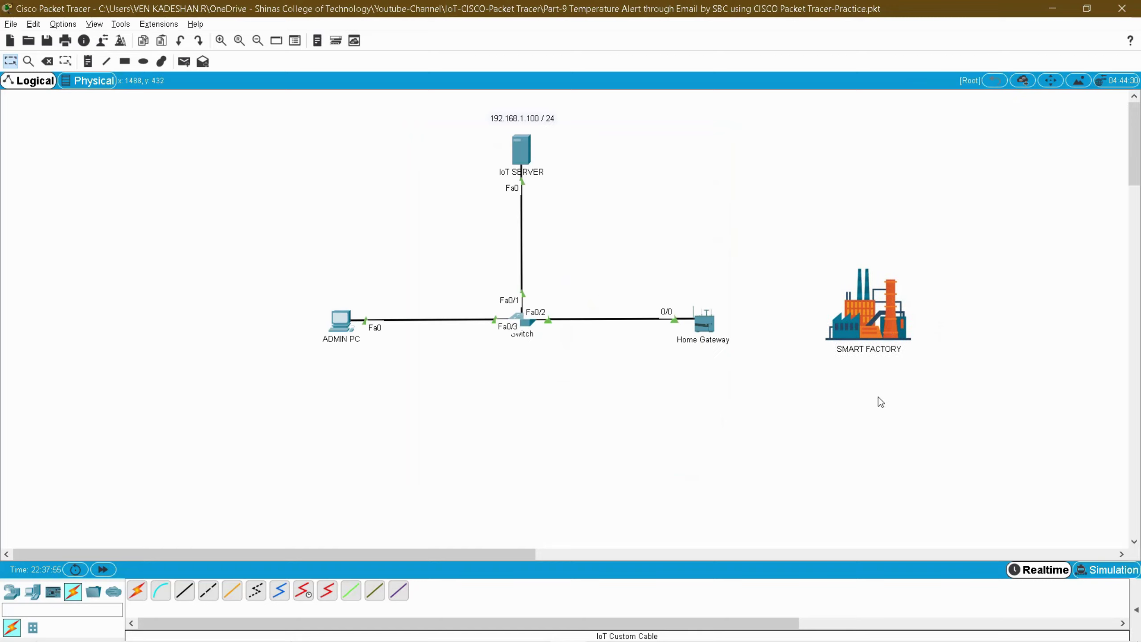
drag(191, 222, 285, 423)
- Place a Thing device left of ADMIN PC and rename it from IoT3 to Admin
click(23, 610)
text(thin)
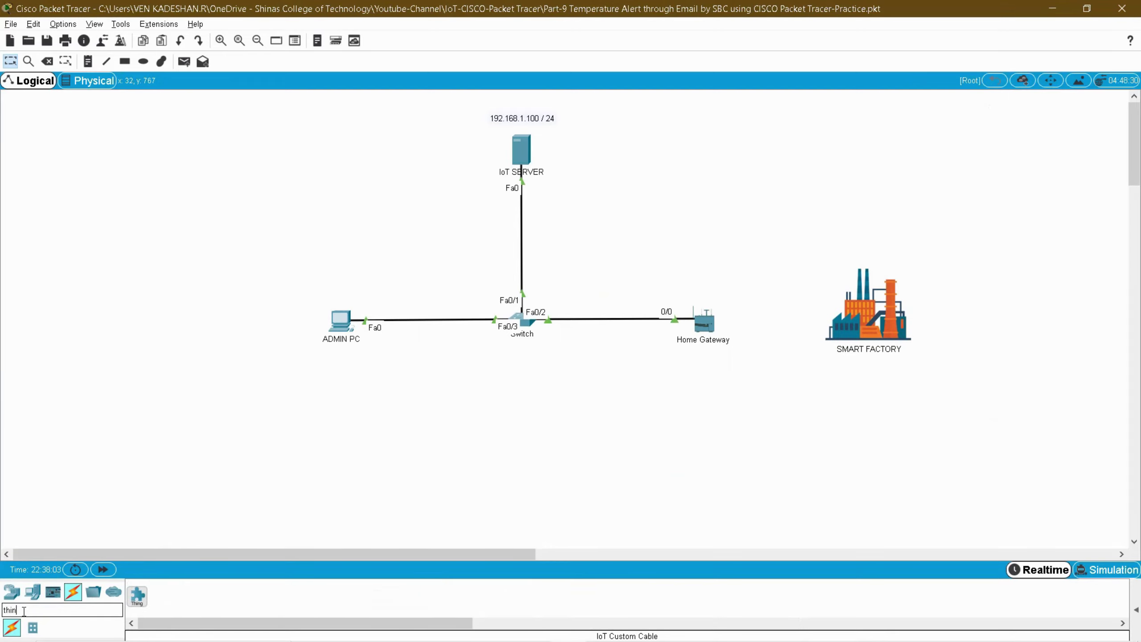
drag(137, 596, 208, 410)
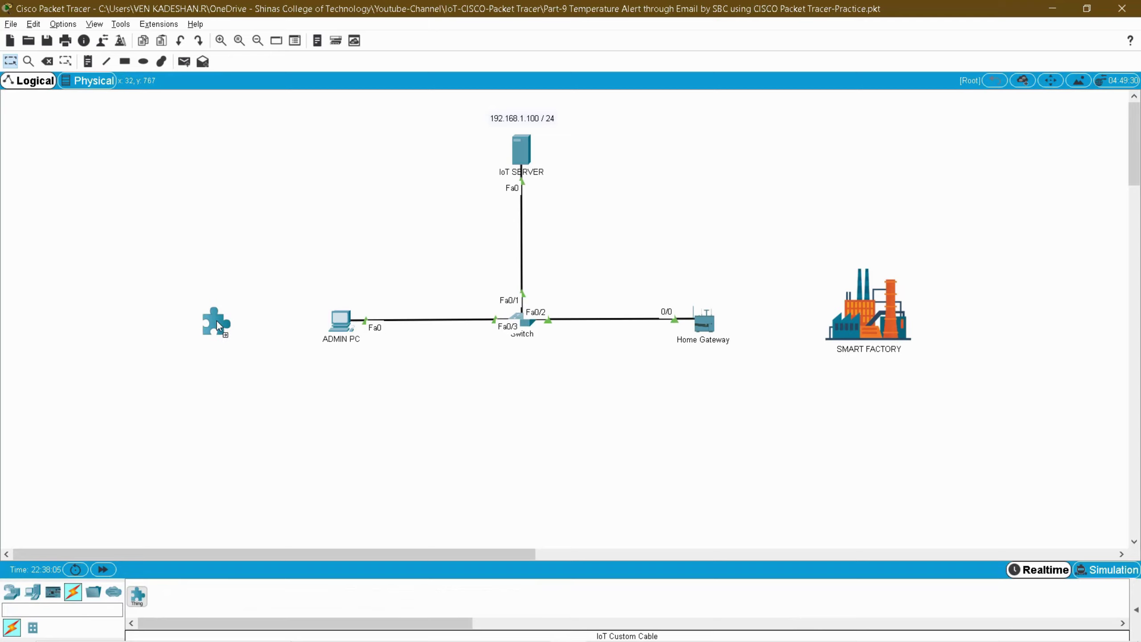
drag(217, 321, 217, 321)
click(218, 340)
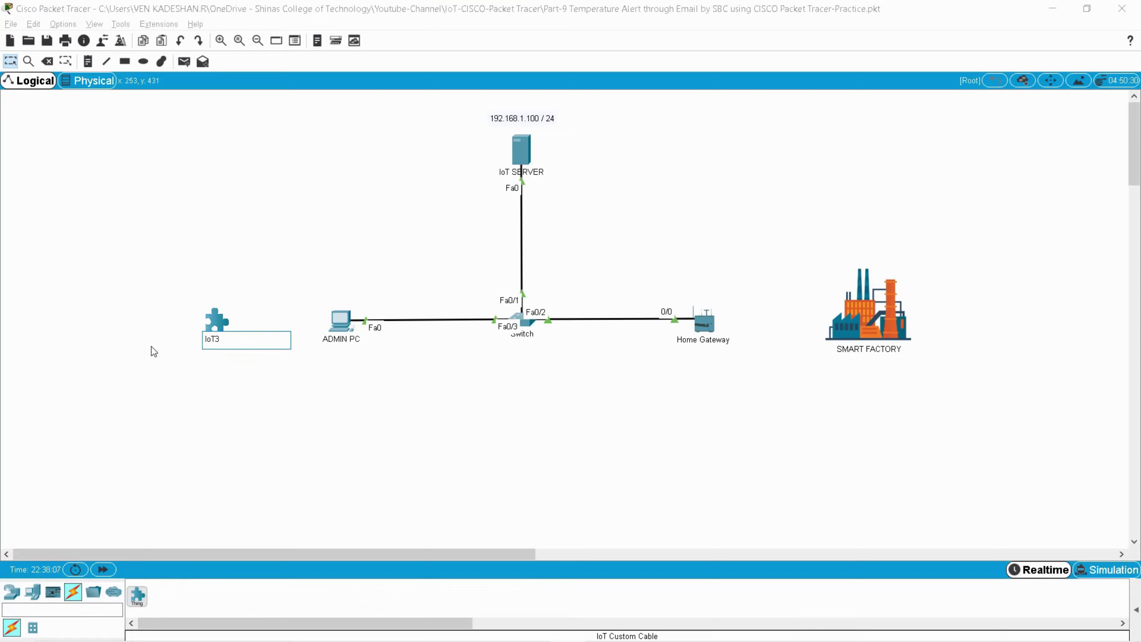
key(BackSpace)
key(BackSpace)
key(BackSpace)
key(BackSpace)
text(Admin)
key(Return)
- Give the Admin thing the admin picture from the IoT-CISCO-Packet Tracer folder, then nudge it up
click(215, 321)
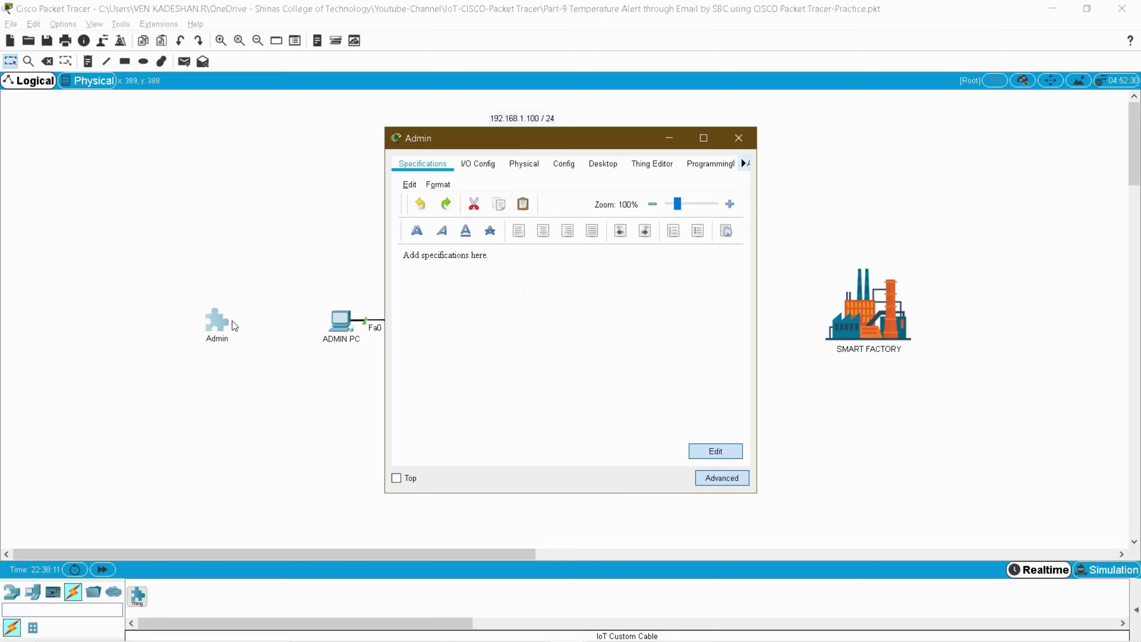
click(632, 170)
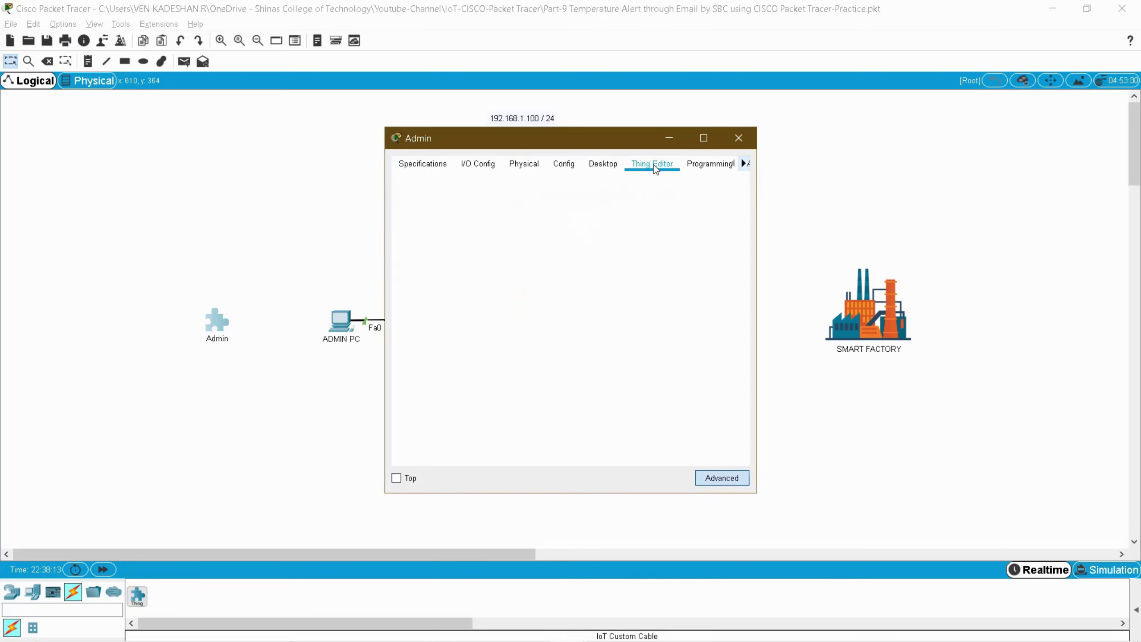
click(455, 283)
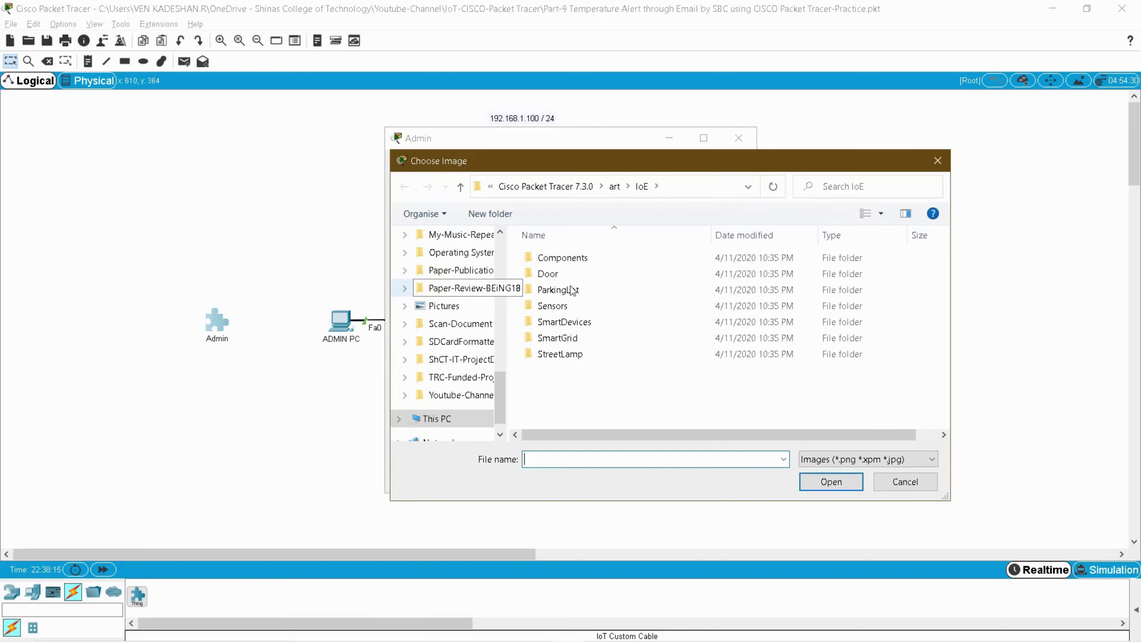
click(474, 394)
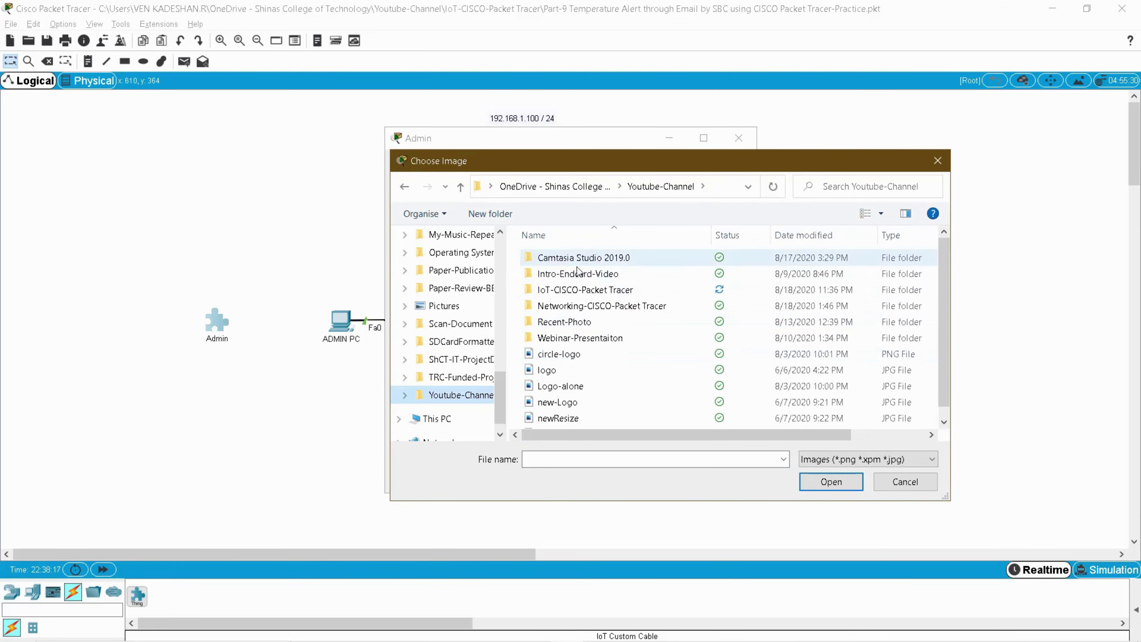
double_click(577, 293)
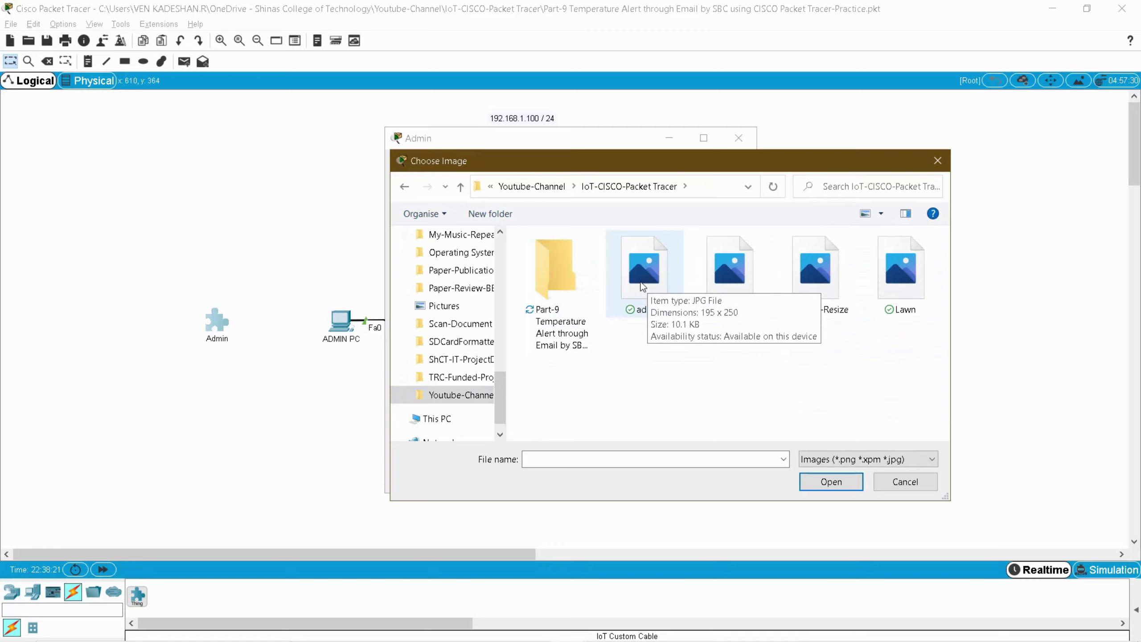
double_click(654, 289)
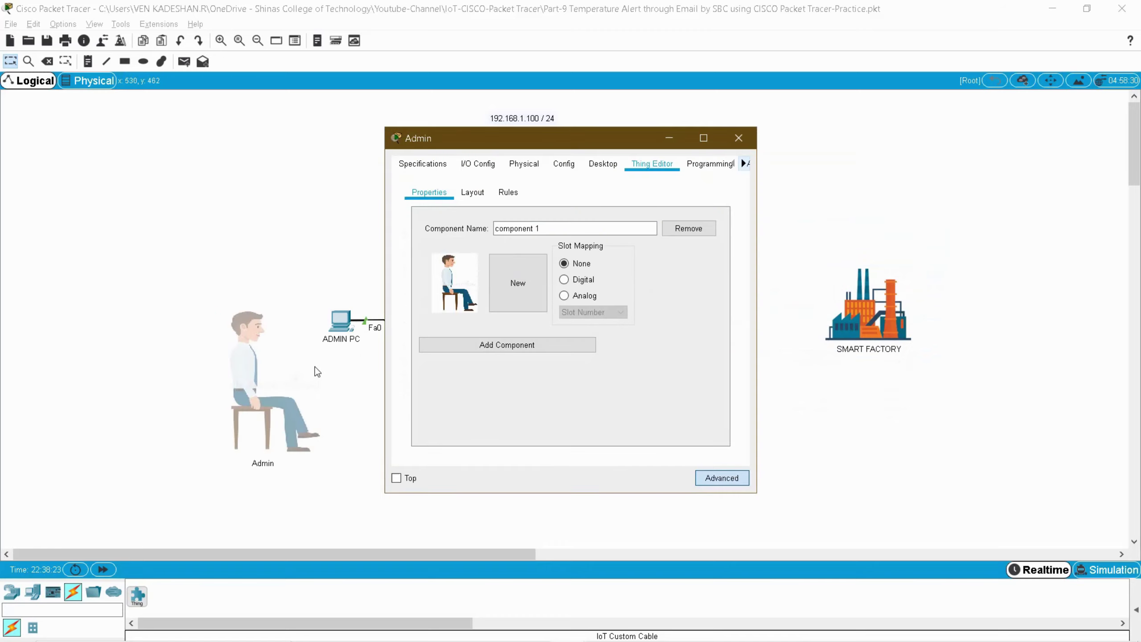
click(739, 137)
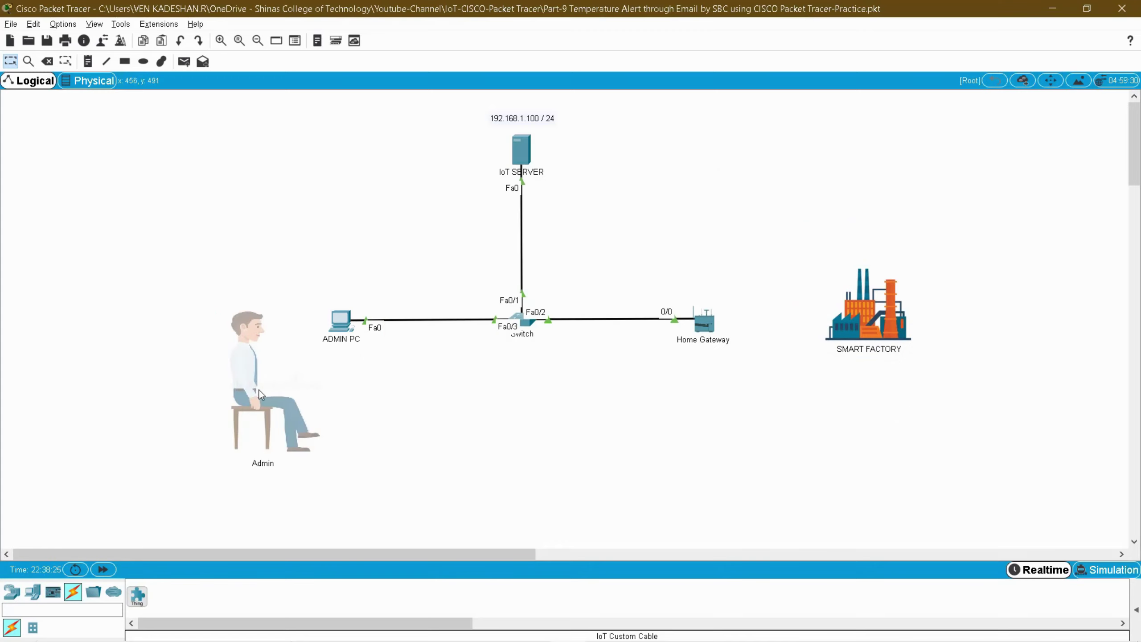
drag(258, 391, 262, 345)
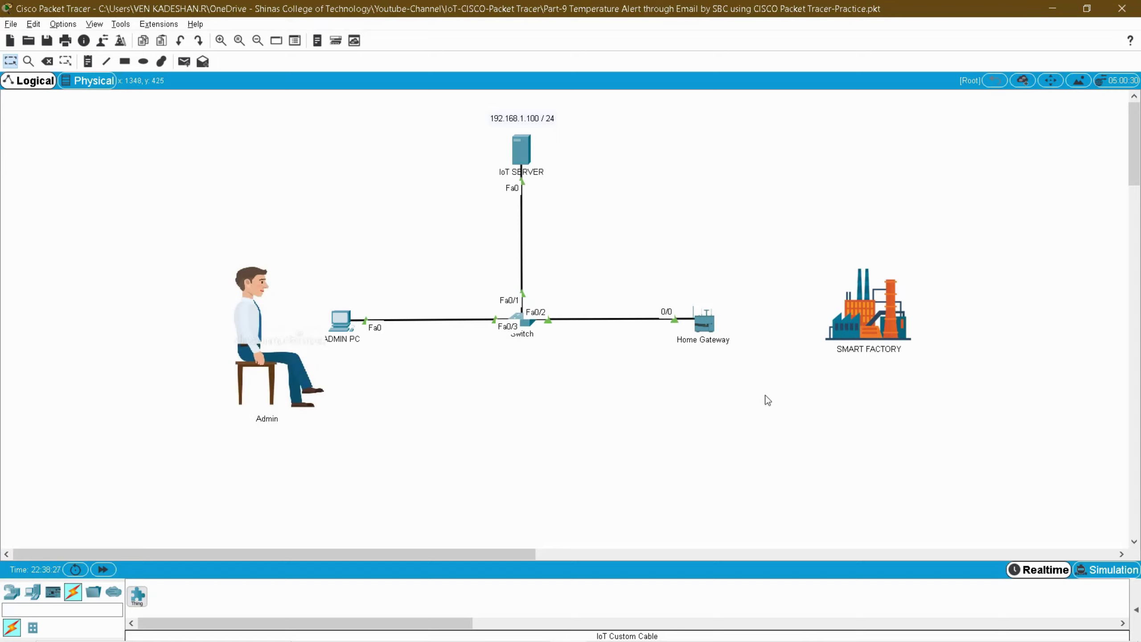